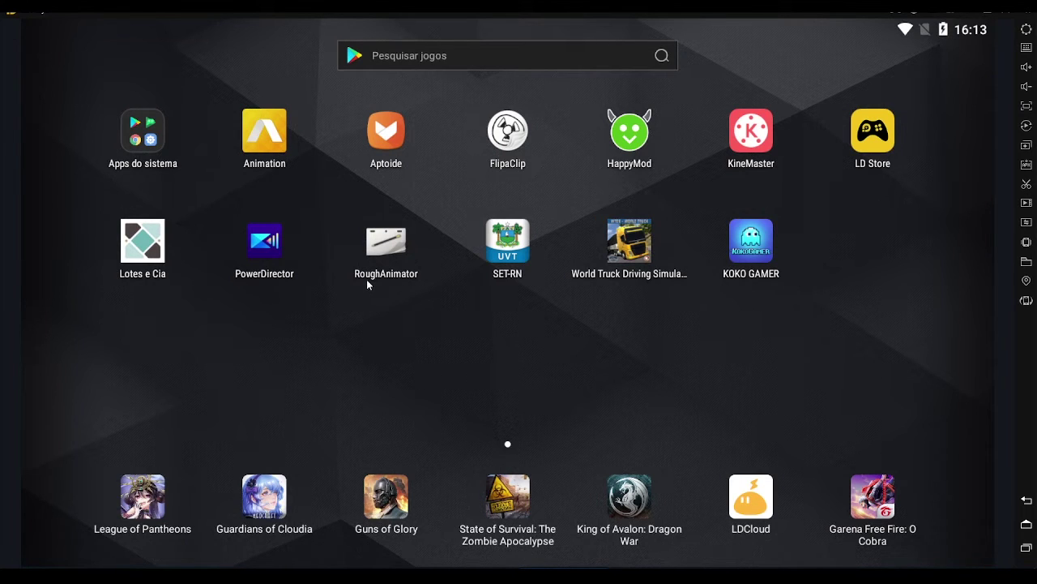
Search the app store for 'rough animator' and open RoughAnimator's store page.
click(421, 55)
text(rough animator)
key(Return)
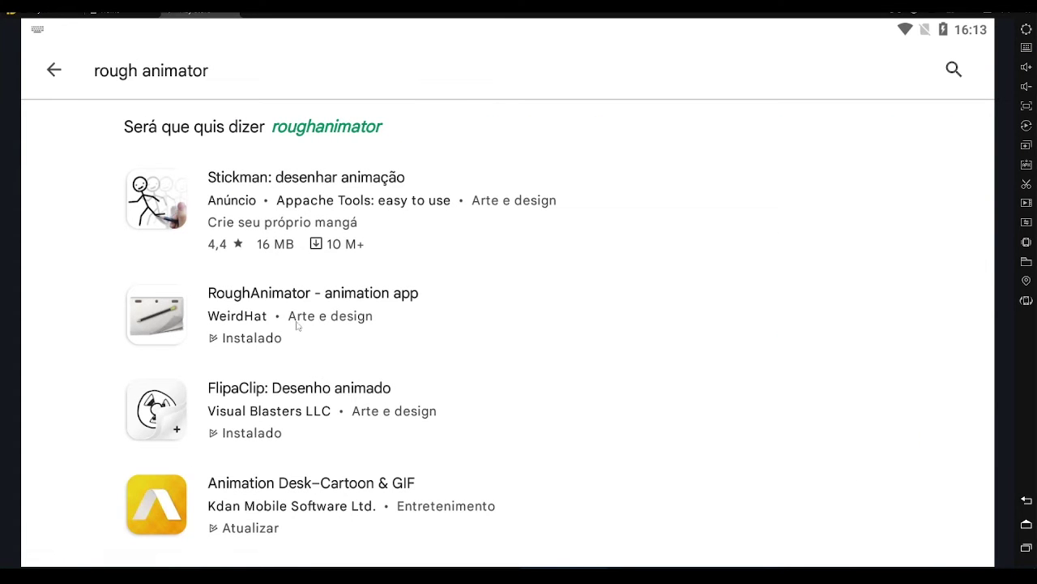
click(207, 330)
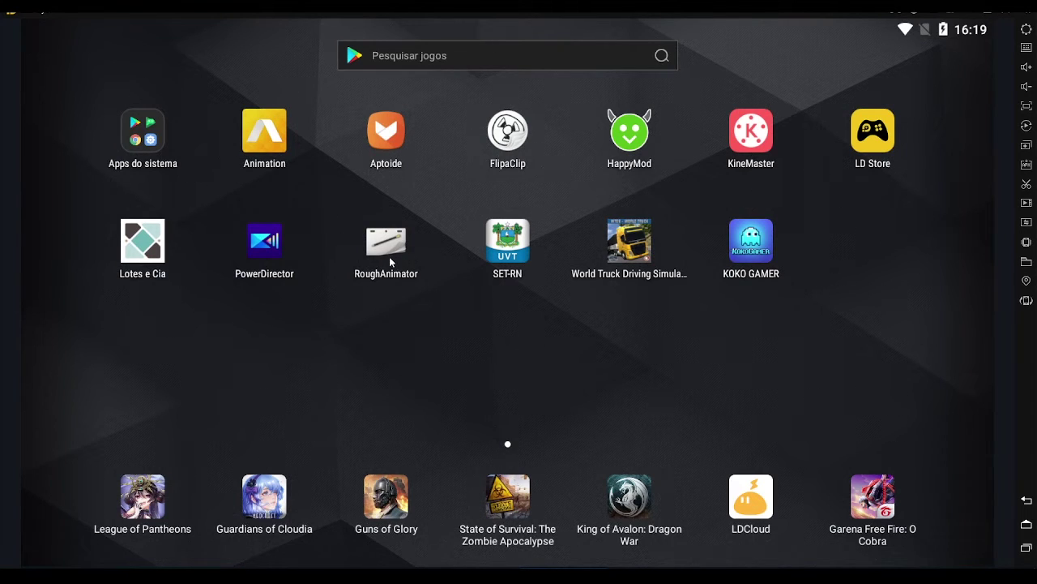
Launch RoughAnimator, cancel a new folder, and start a new project with the default name Untitled.
click(389, 256)
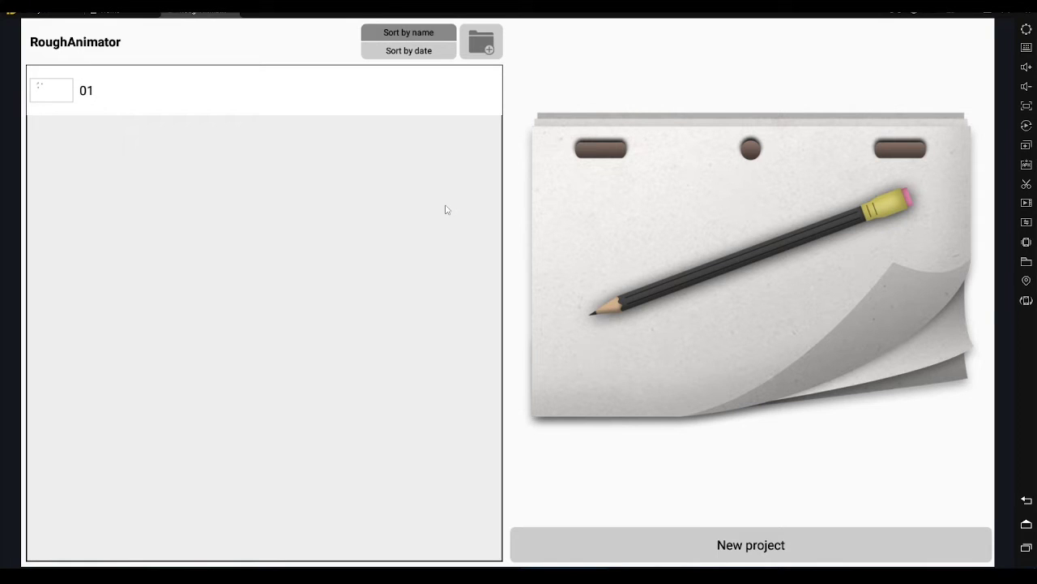
click(482, 52)
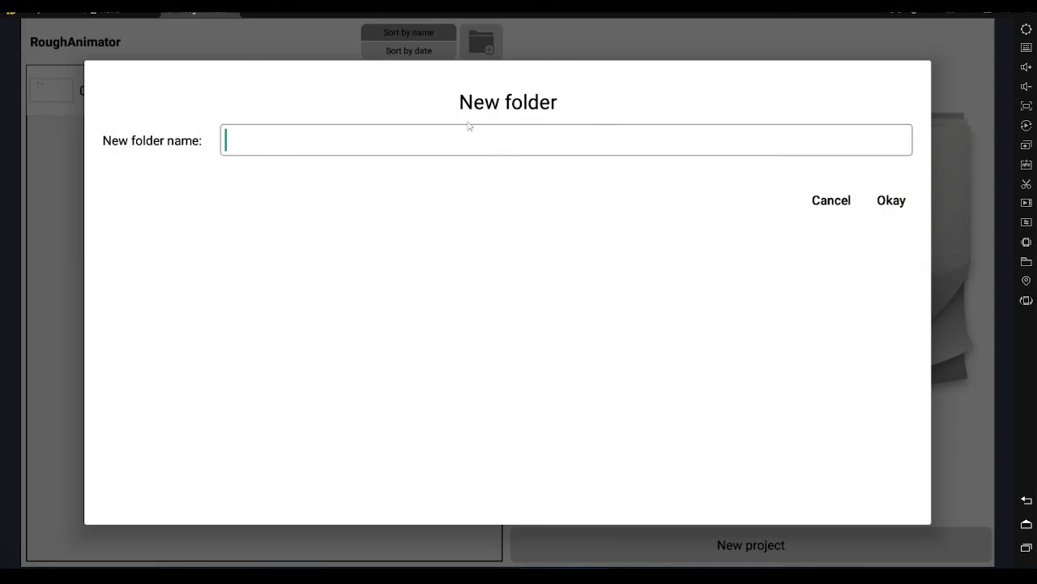
click(832, 200)
click(750, 545)
double_click(336, 114)
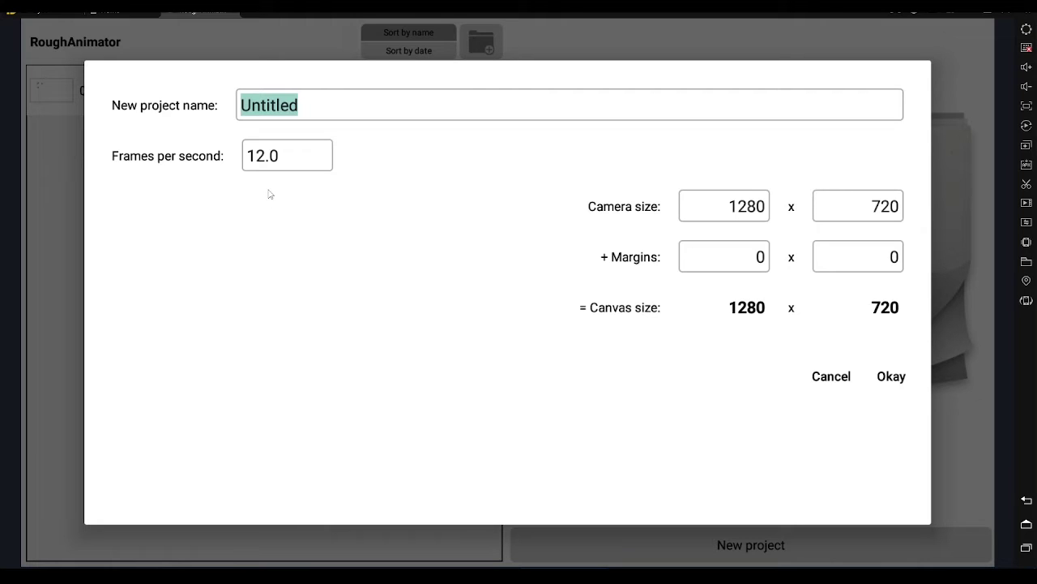
click(275, 156)
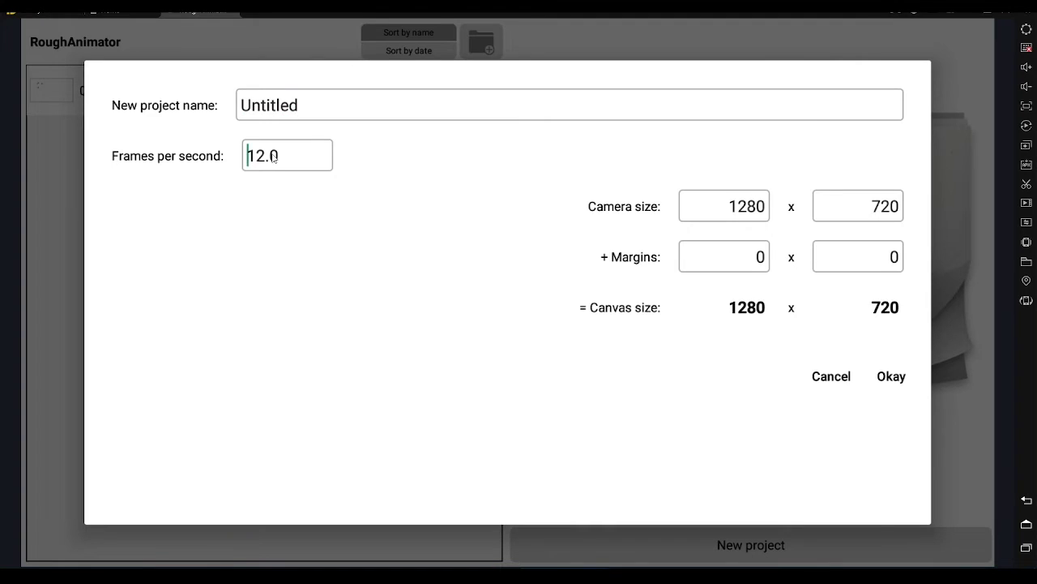
key(shift+Right)
key(shift+Right)
key(shift+Right)
key(shift+Right)
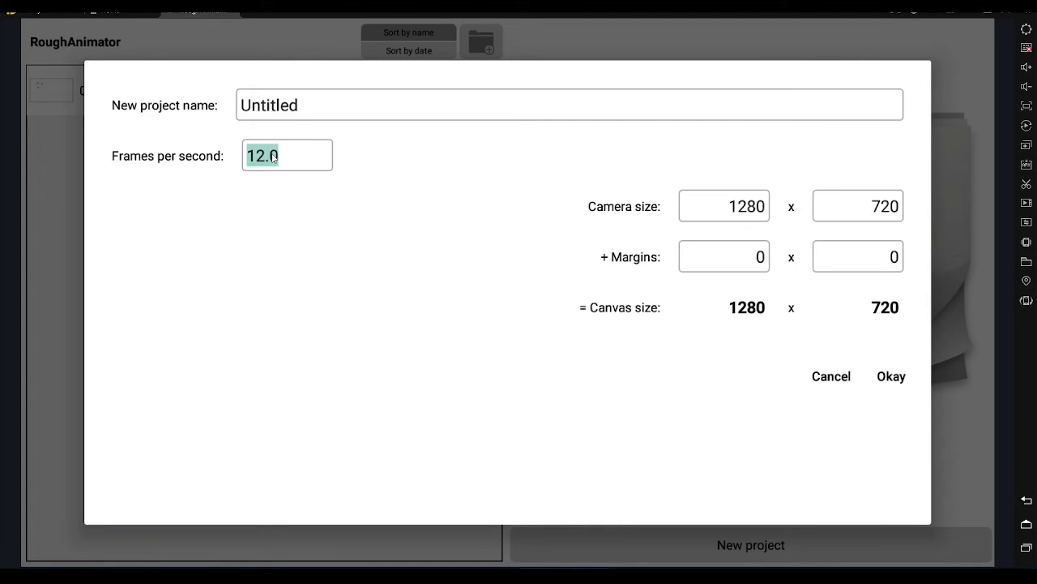
text(24)
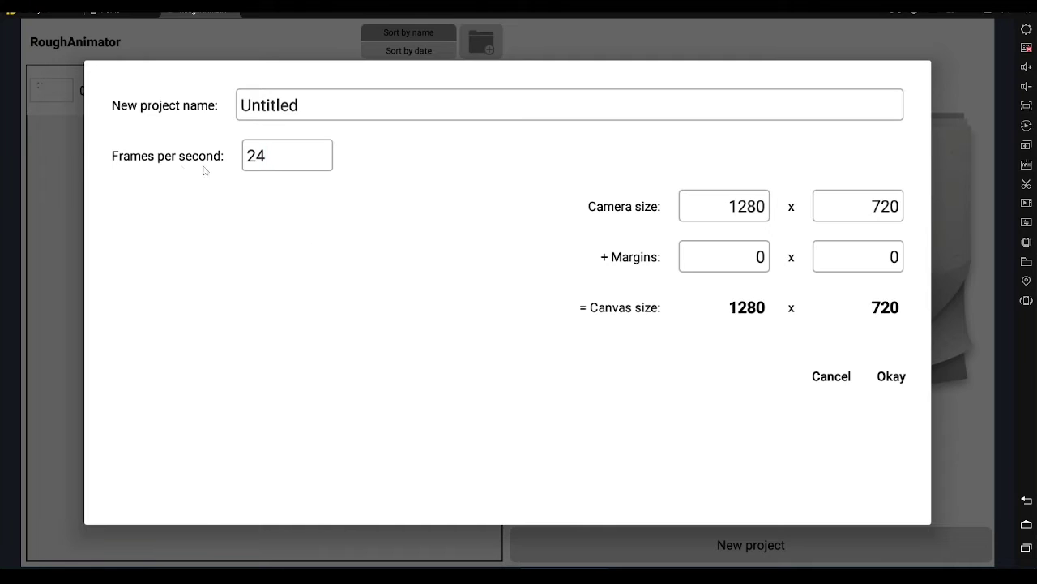
key(BackSpace)
key(BackSpace)
text(12)
click(750, 212)
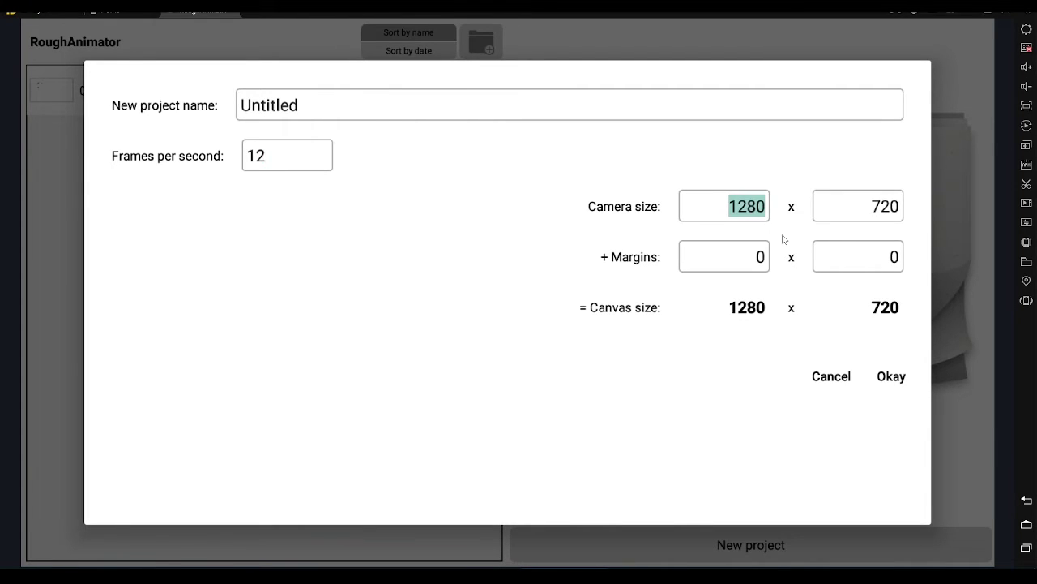
Try a 1920 × 1080 camera size, then restore the camera width to 1280.
text(19)
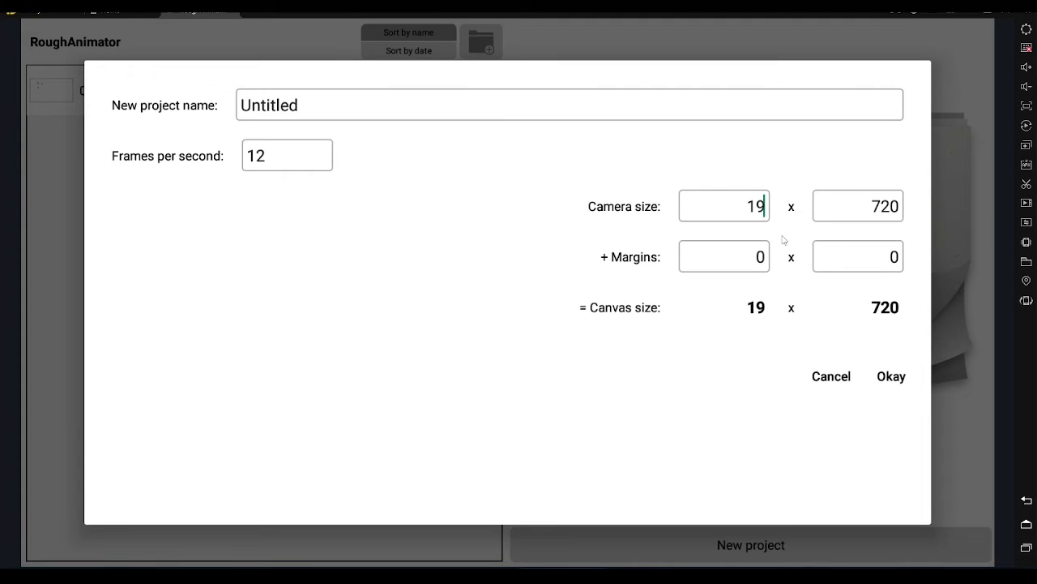
text(20)
key(Tab)
text(1080)
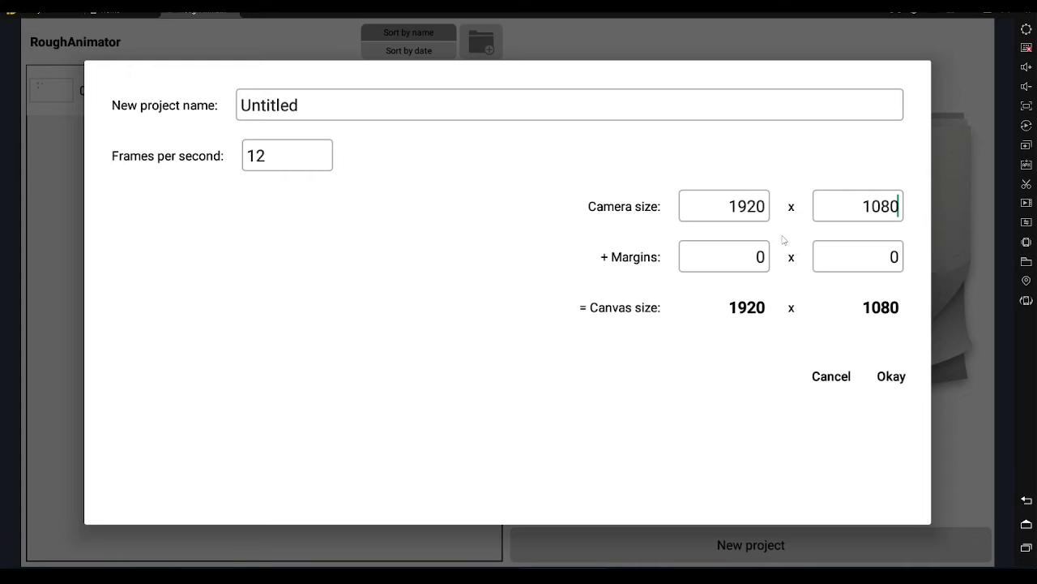
key(BackSpace)
key(BackSpace)
key(BackSpace)
text(1)
text(72)
text(0)
double_click(734, 207)
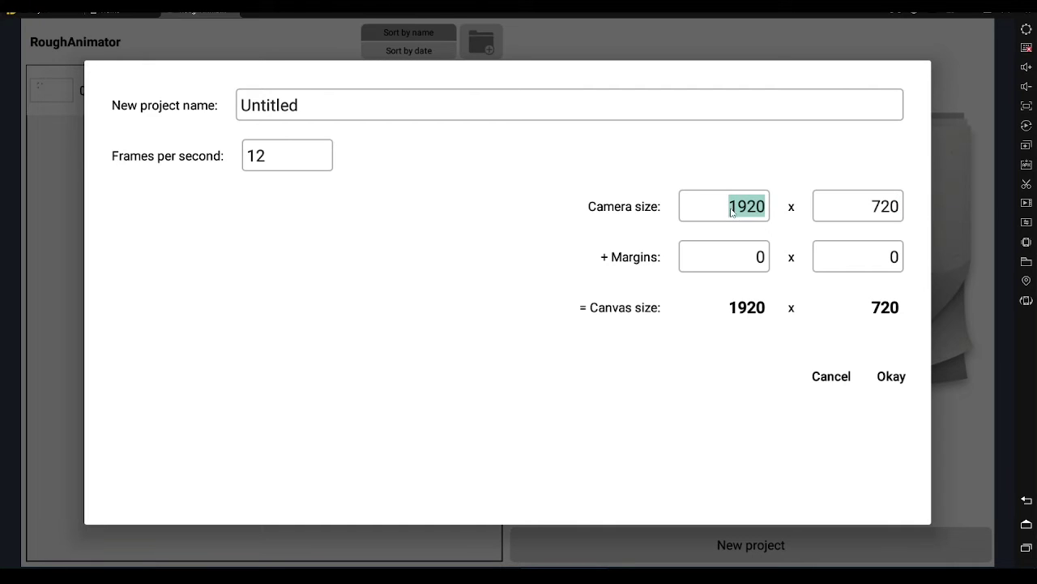
text(1280)
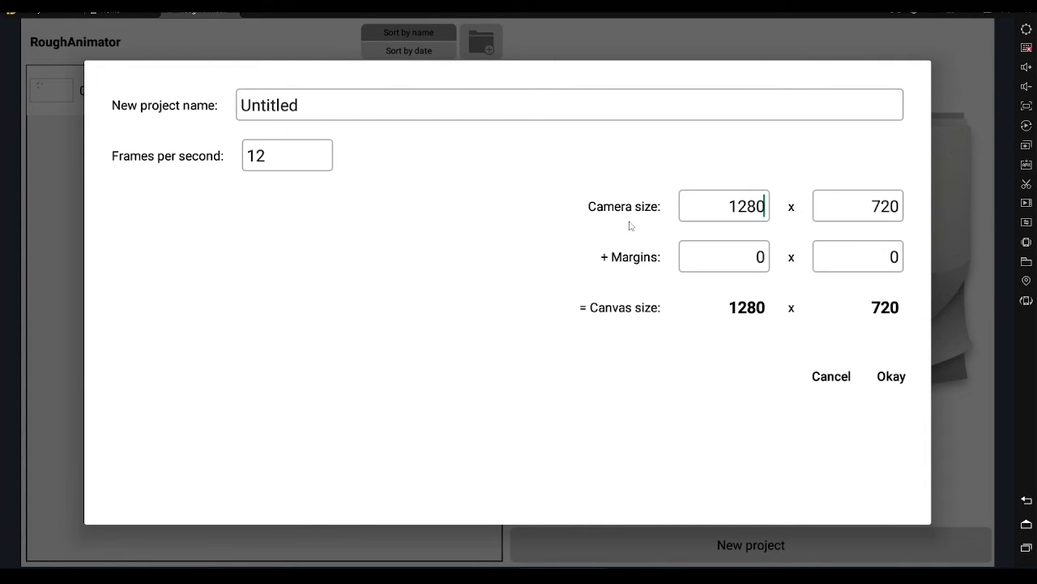
Enter a horizontal margin of 1000, making the canvas 3280 × 720.
click(753, 259)
text(1000)
click(840, 266)
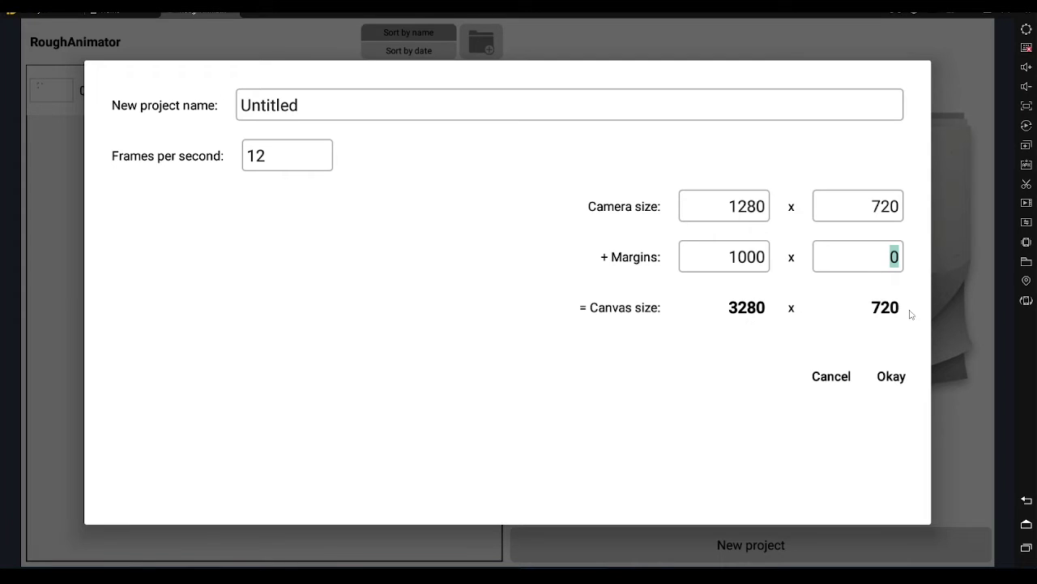
Set both margins to 500 and create the 2280 × 1720 Untitled project.
text(100)
text(0)
key(BackSpace)
key(BackSpace)
key(BackSpace)
text(500)
double_click(743, 261)
text(00)
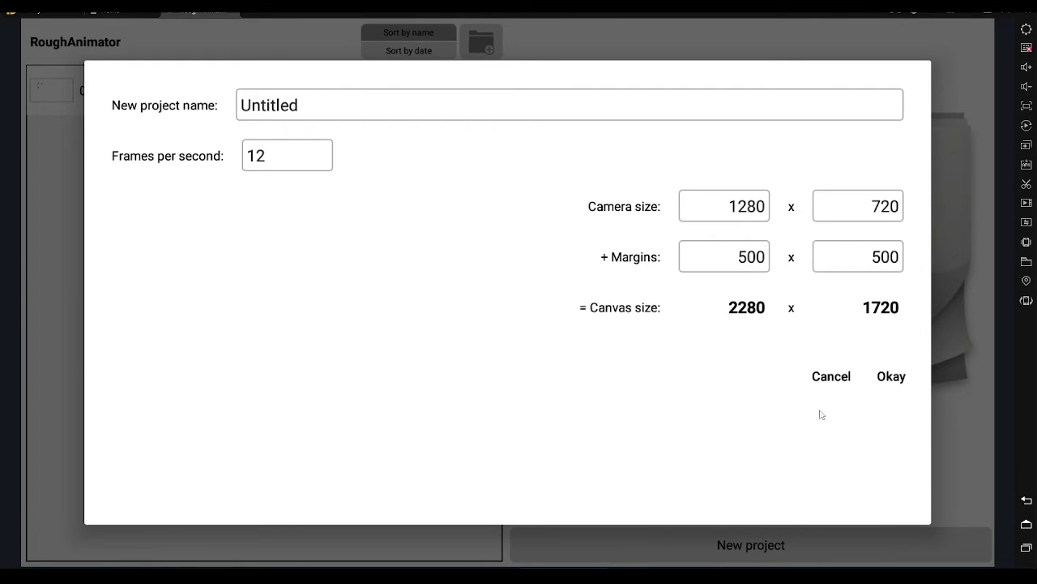
click(903, 380)
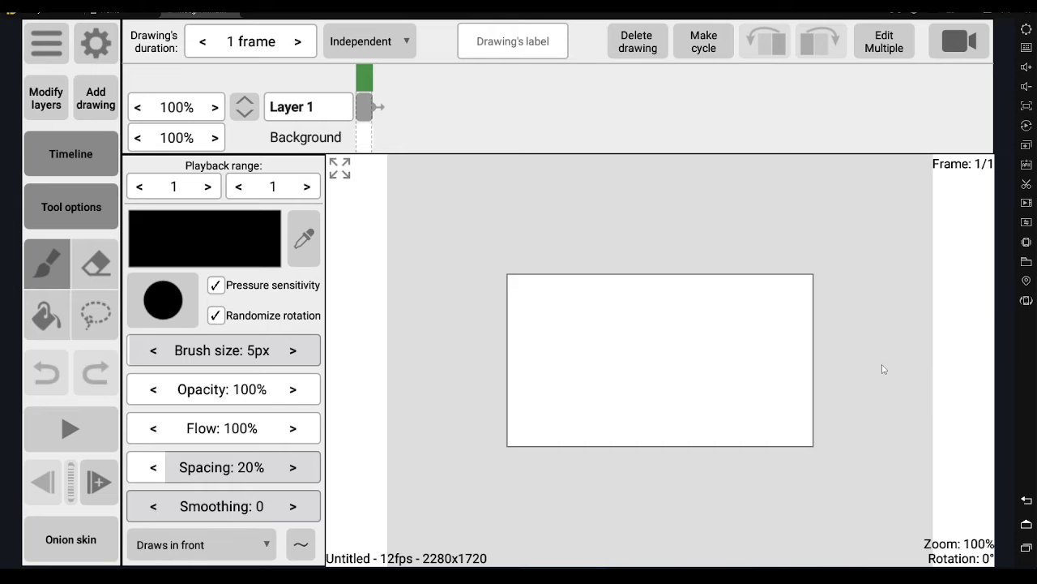
Zoom the canvas, sketch two small ovals with the brush, then undo twice.
scroll(668, 371, up, 3)
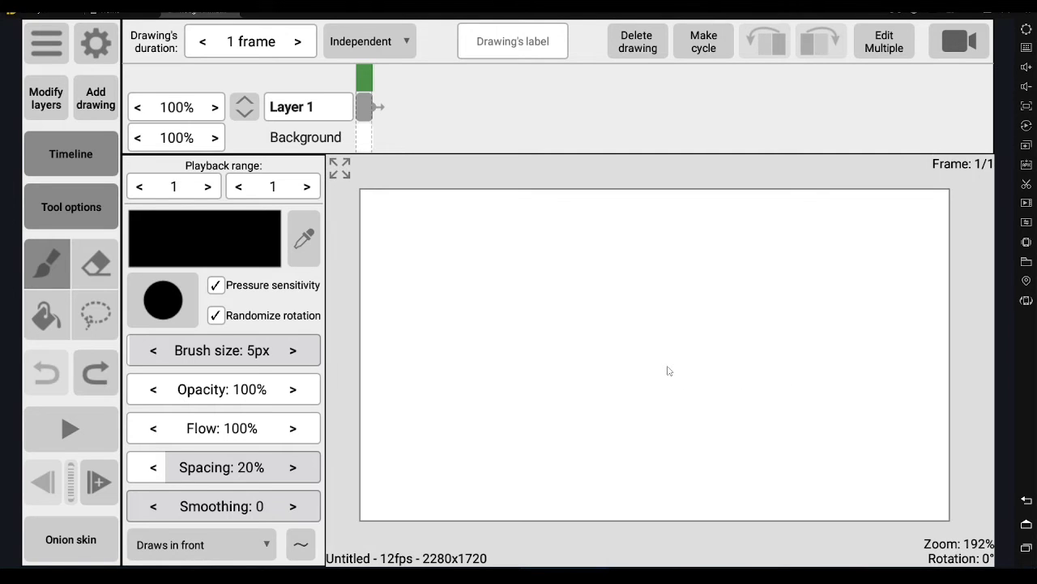
scroll(669, 371, down, 2)
scroll(669, 371, down, 2)
scroll(669, 370, down, 1)
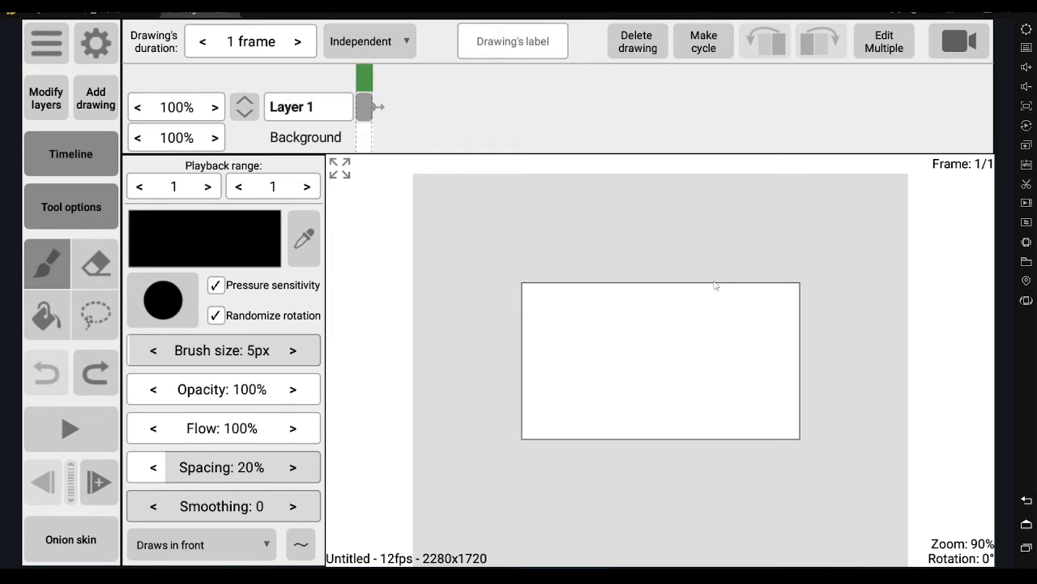
mouse_move(716, 306)
mouse_down()
mouse_move(731, 333)
mouse_move(714, 313)
mouse_up()
mouse_move(719, 257)
mouse_down()
mouse_move(720, 297)
mouse_move(709, 258)
mouse_move(705, 269)
mouse_up()
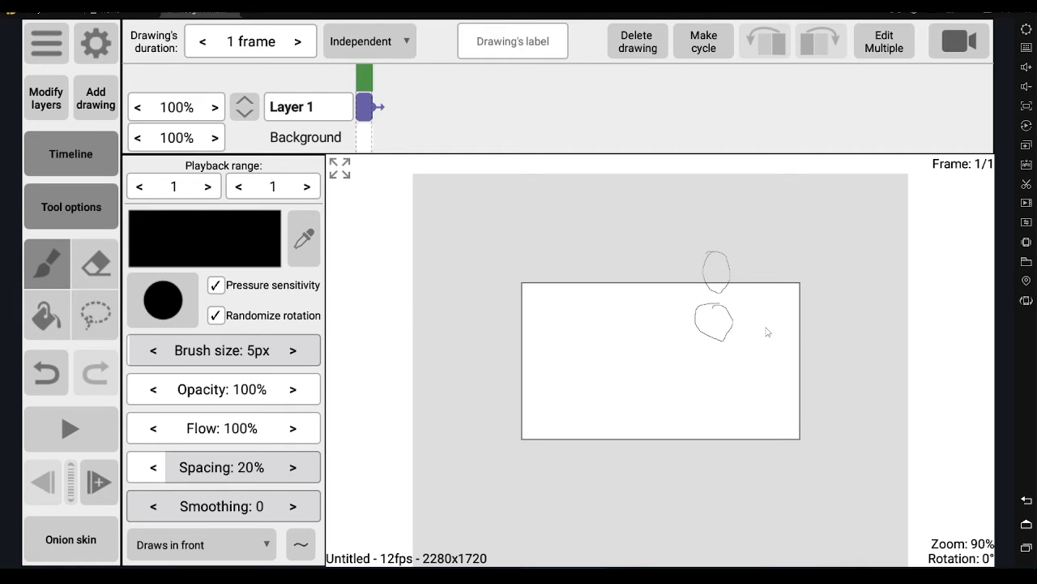
click(51, 384)
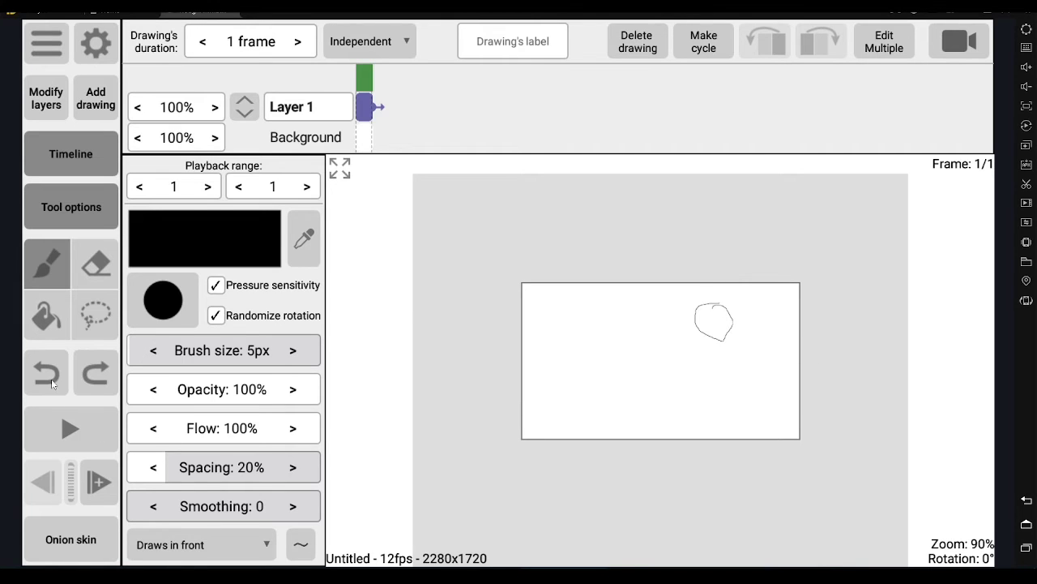
click(51, 383)
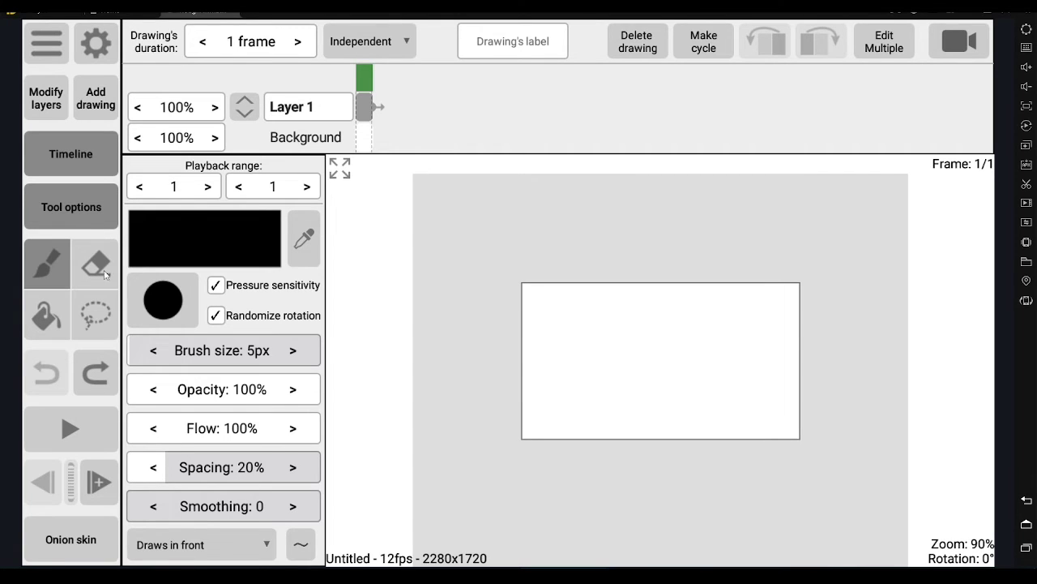
Toggle the tool options panel off and on, try Eraser, Fill and Lasso, then return to Brush.
click(83, 209)
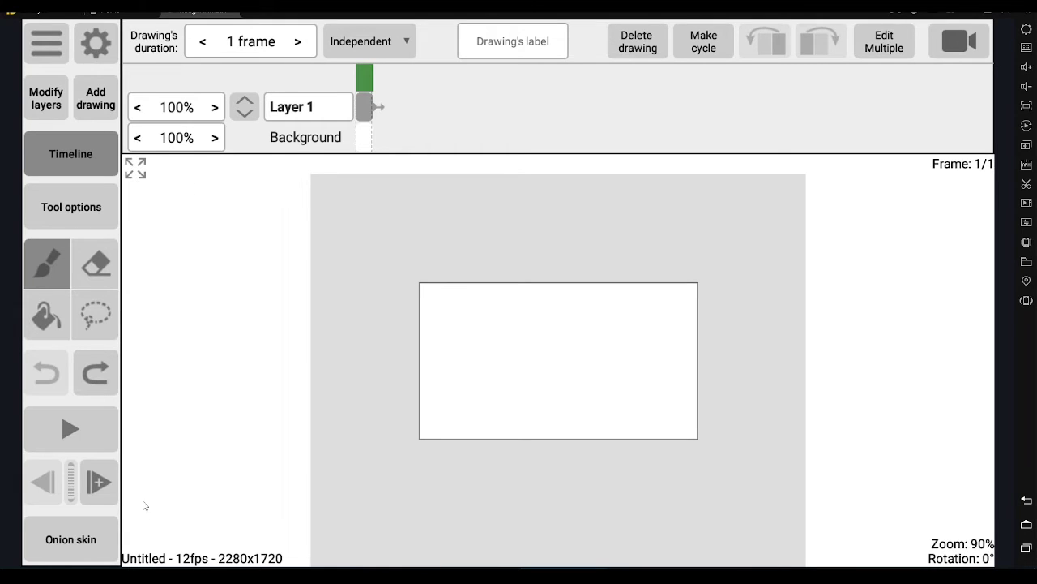
click(85, 215)
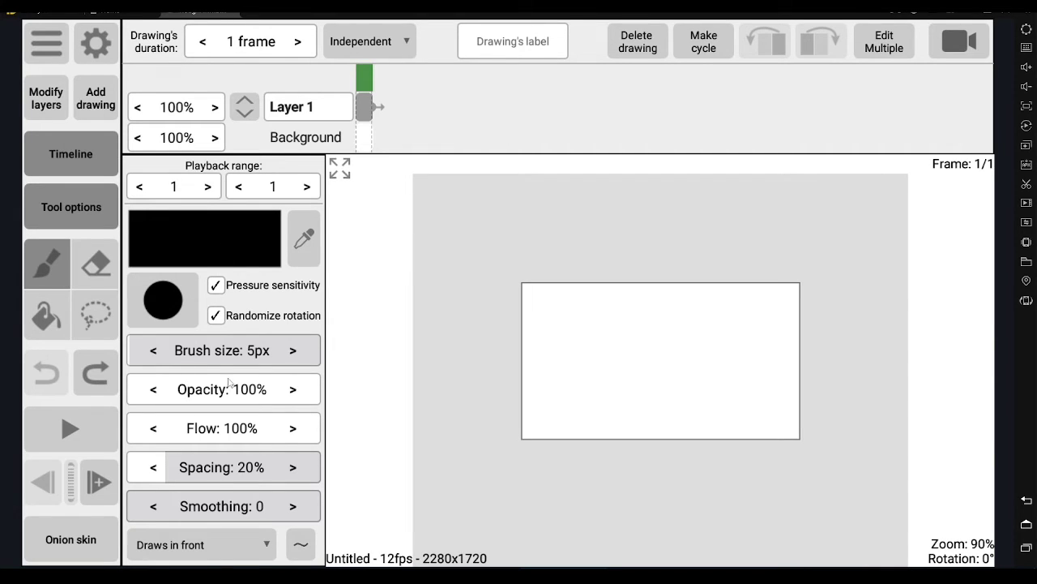
click(95, 277)
click(59, 331)
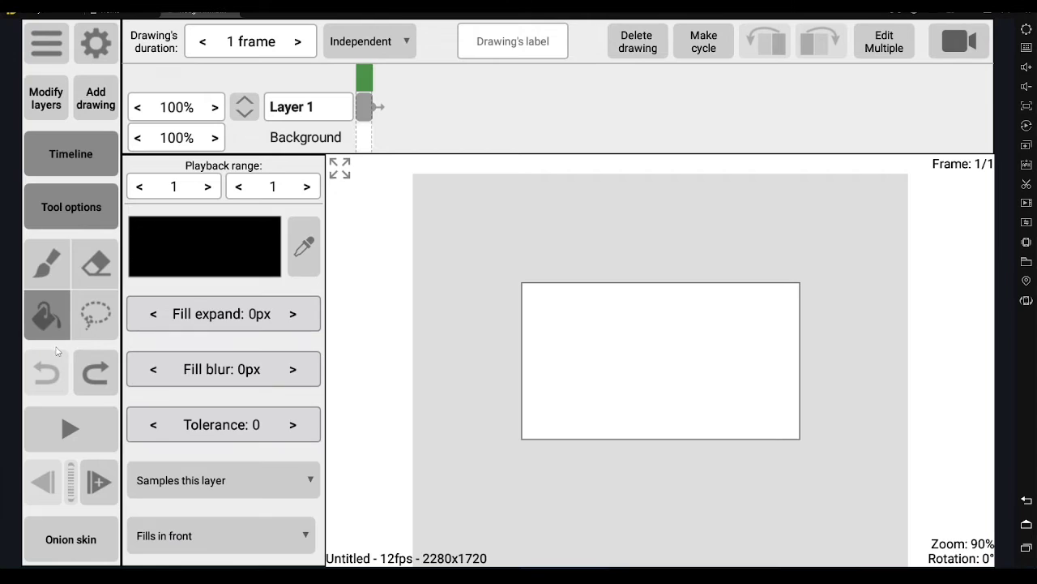
click(95, 335)
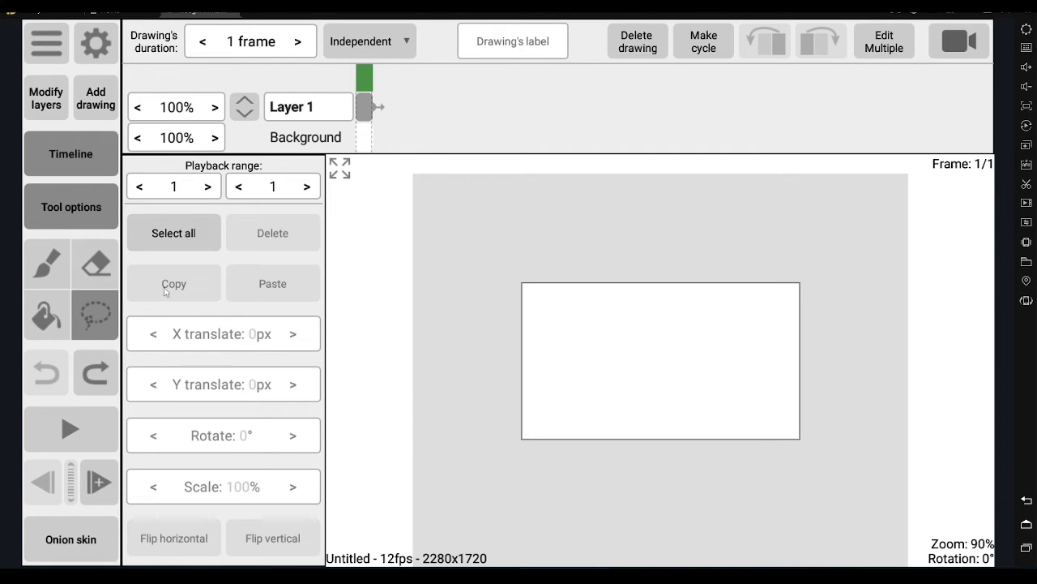
scroll(769, 379, up, 3)
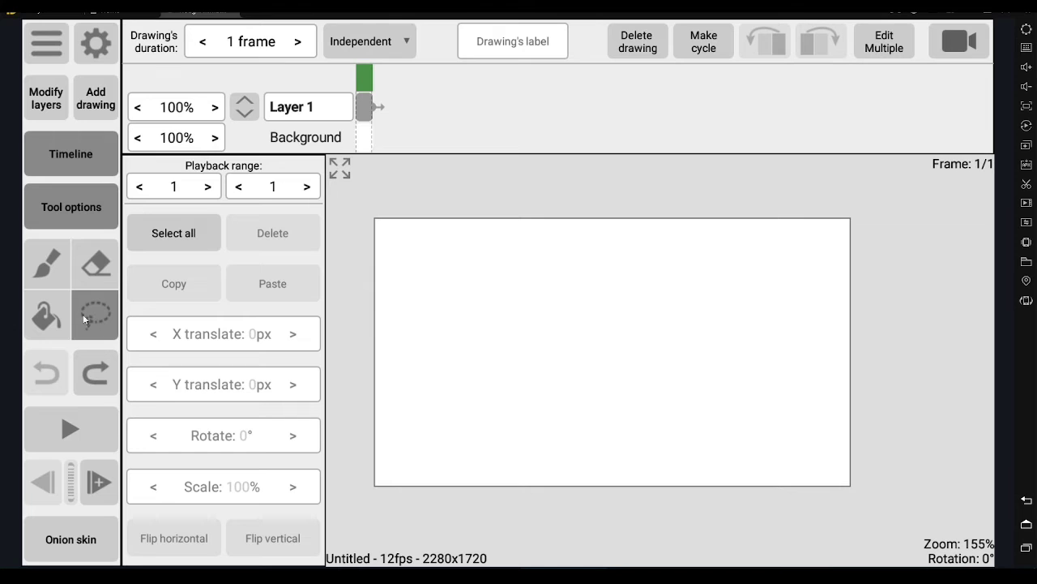
click(51, 278)
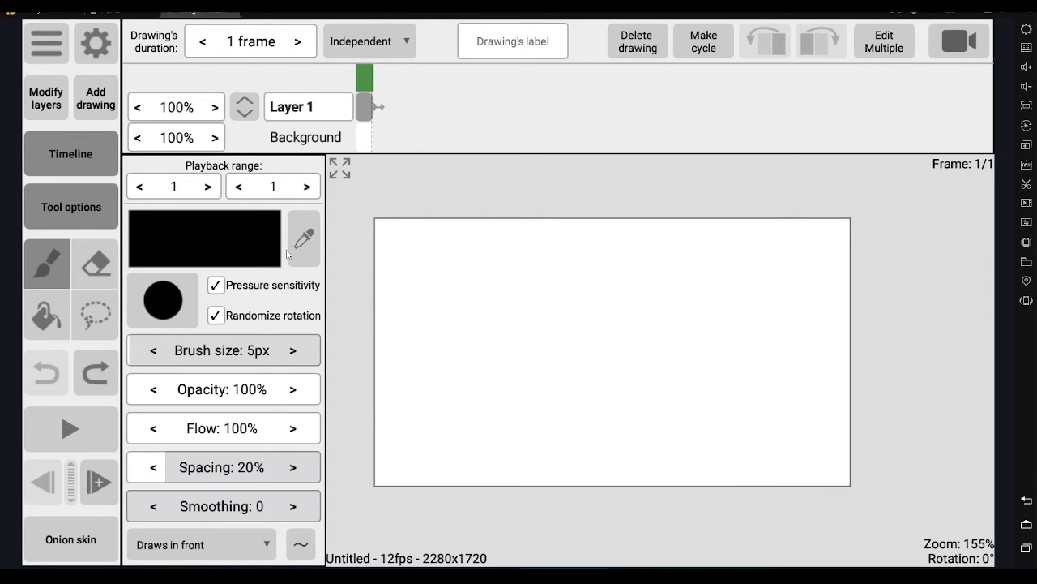
Mix dark red (158, 26, 26) in the colour picker and save it as preset 1.
click(252, 241)
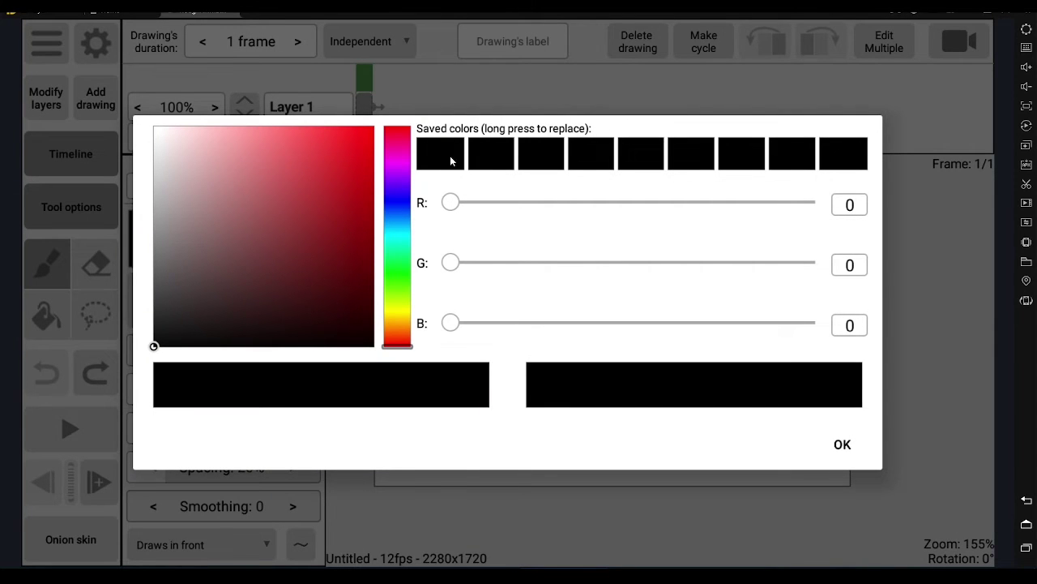
click(319, 226)
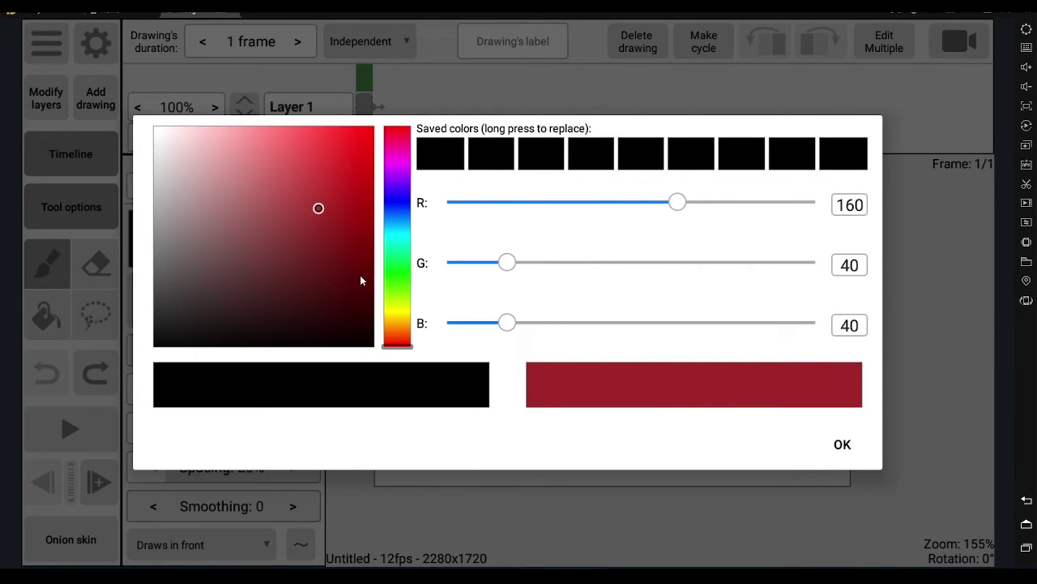
click(449, 160)
drag(214, 225, 374, 127)
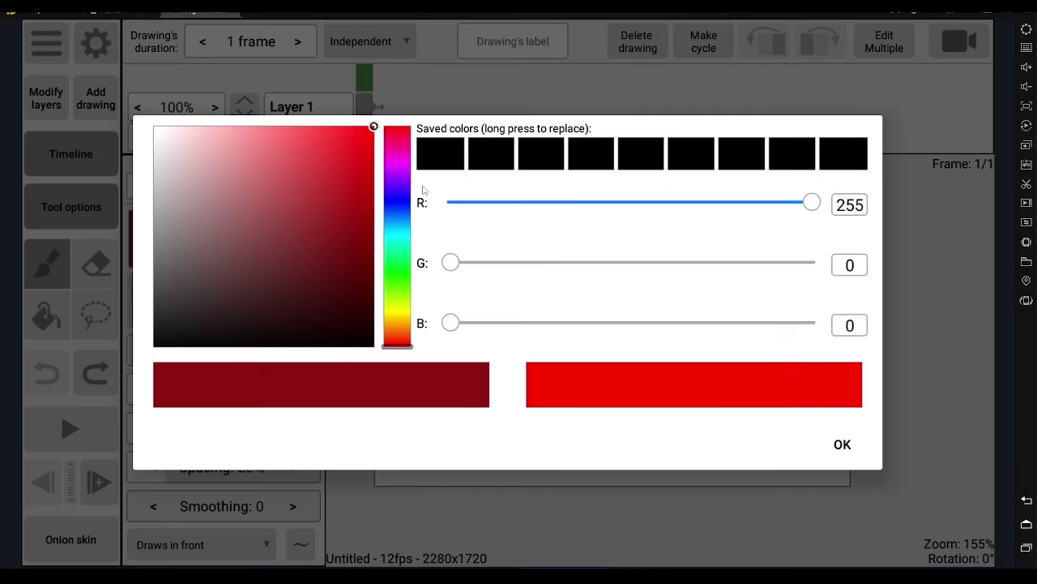
click(367, 140)
drag(363, 150, 338, 212)
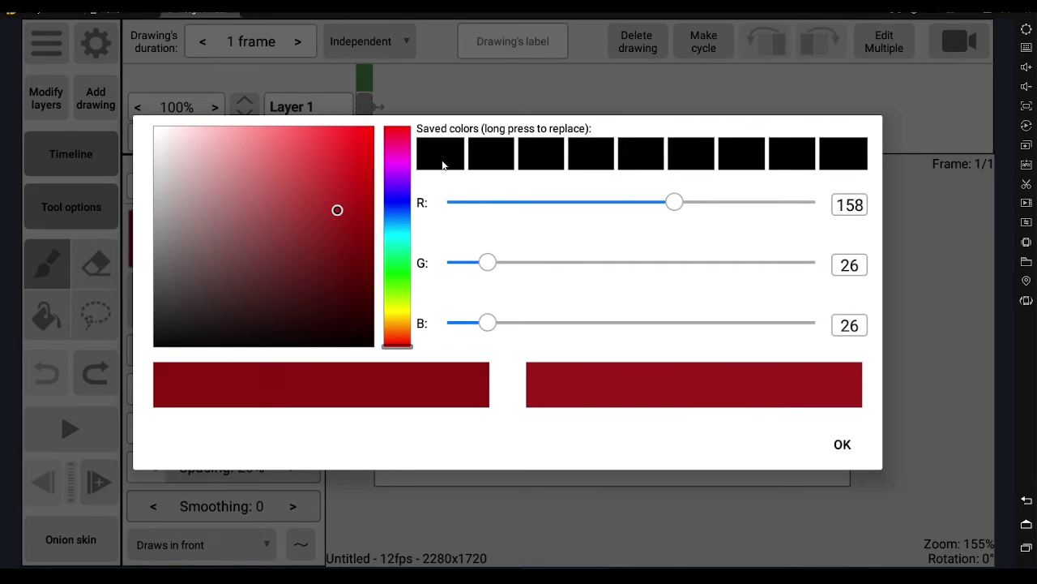
click(443, 165)
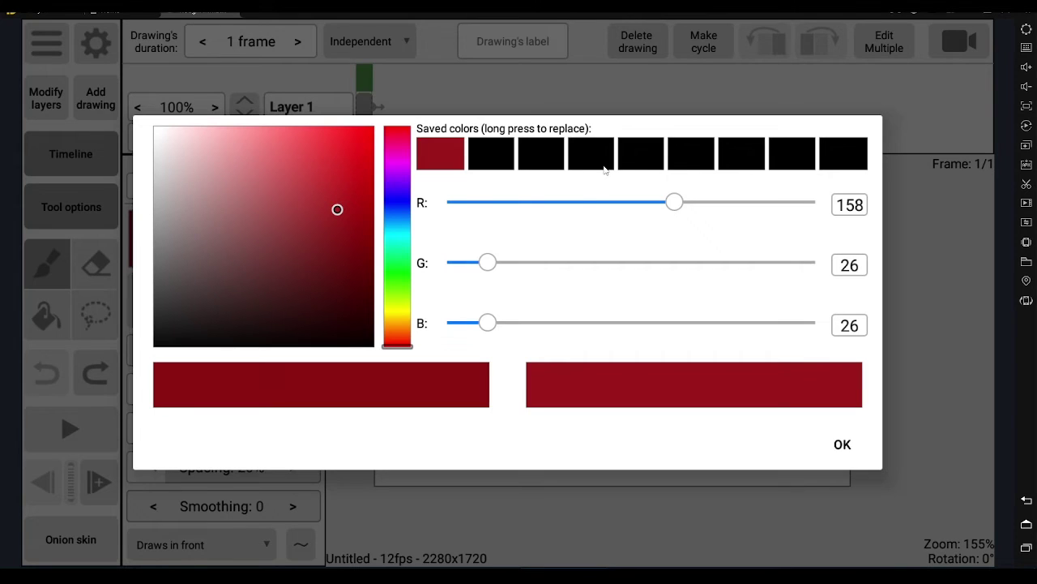
Save bright green (83, 201, 21) as preset 2, then keep dark red as the brush colour.
click(397, 285)
drag(345, 174, 351, 173)
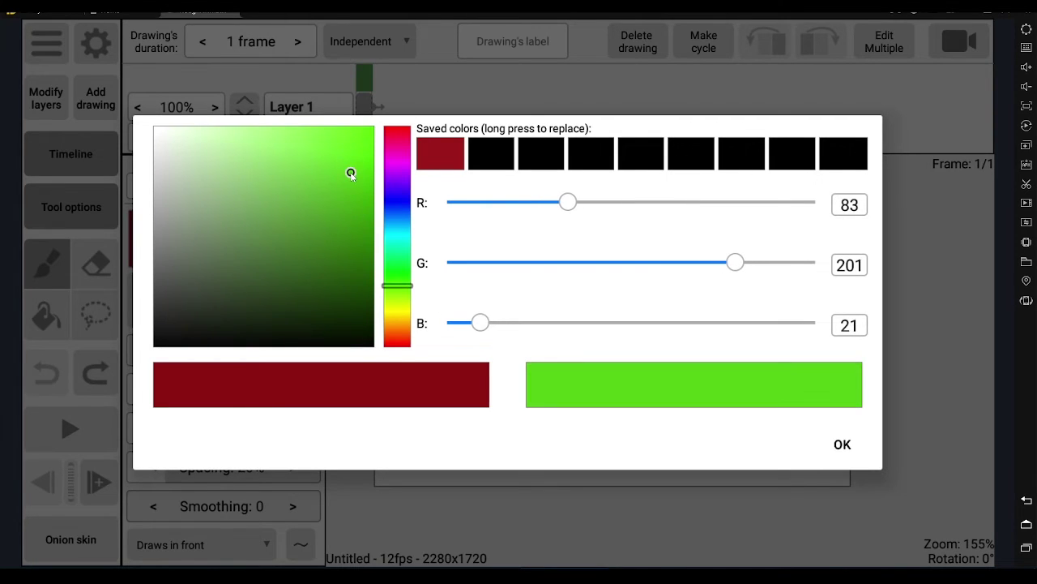
click(496, 163)
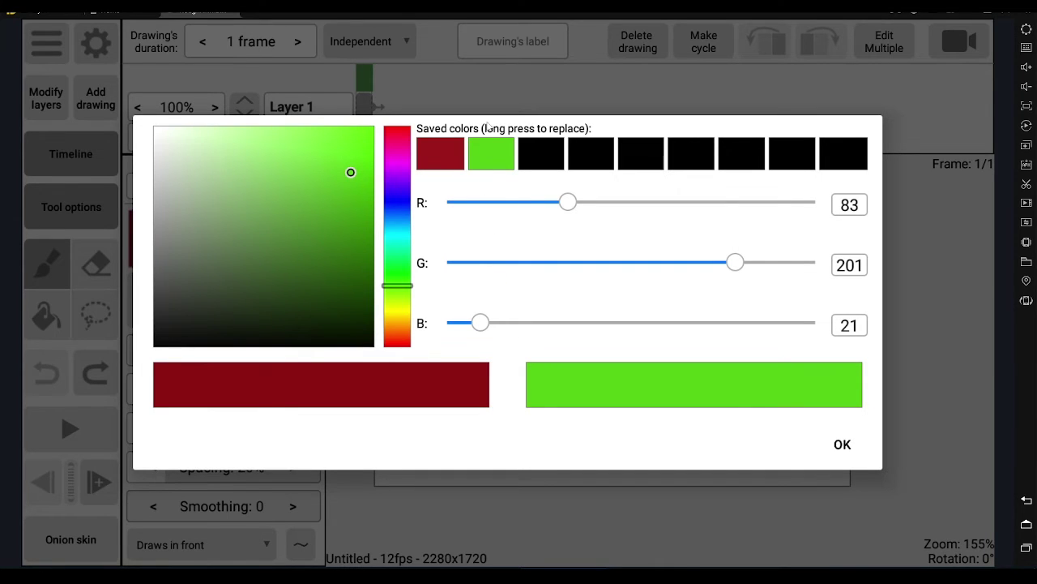
click(526, 154)
click(491, 166)
click(441, 158)
key(Escape)
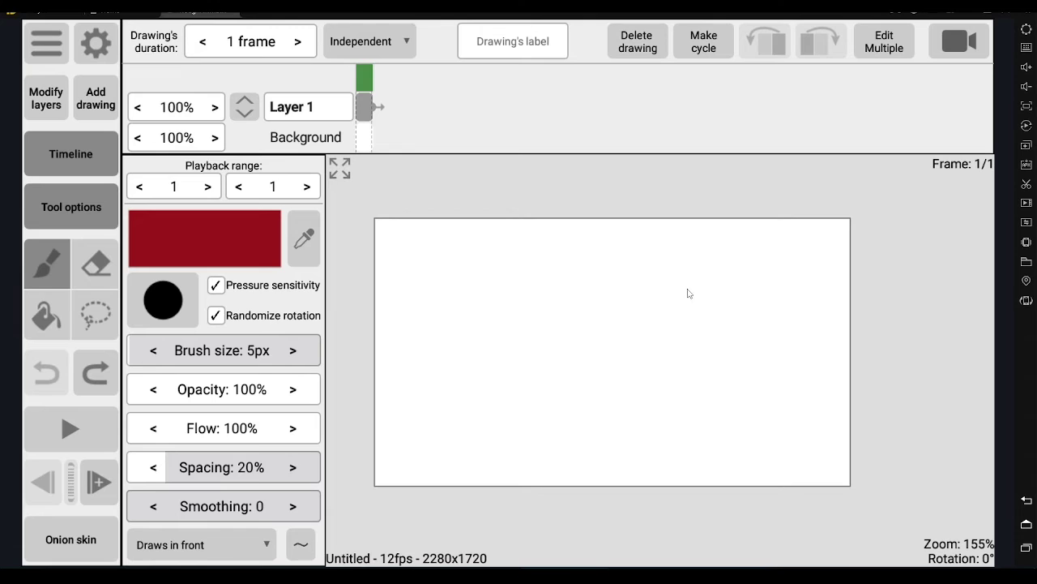
click(306, 243)
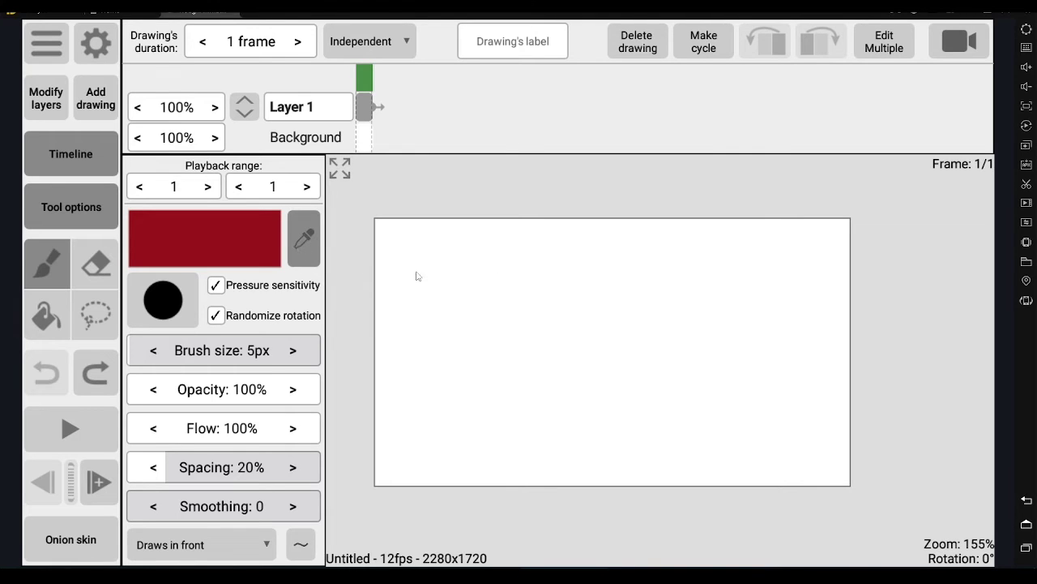
Sample white from the blank canvas and switch the brush to the textured shape.
click(732, 300)
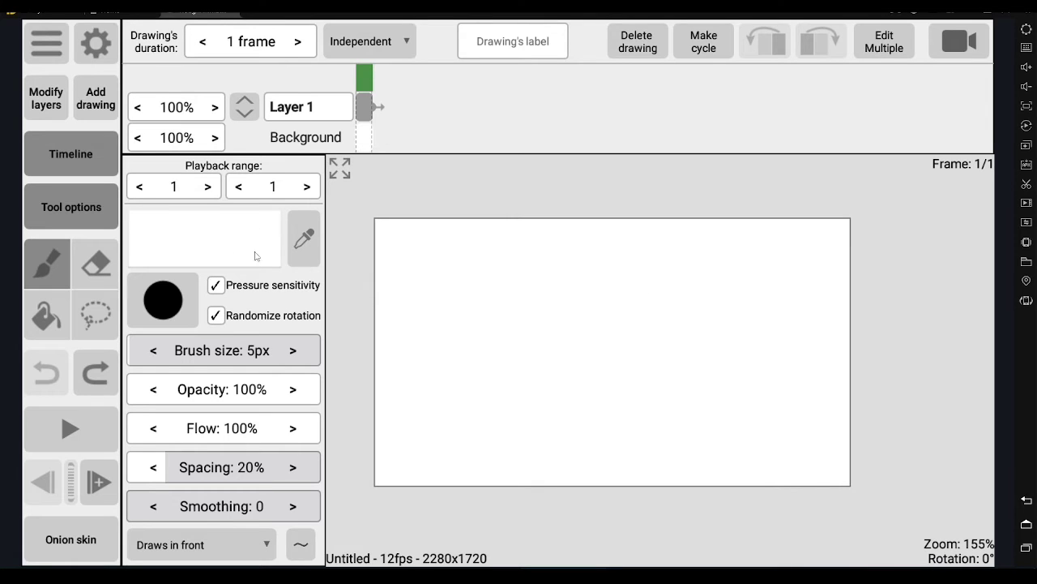
click(165, 304)
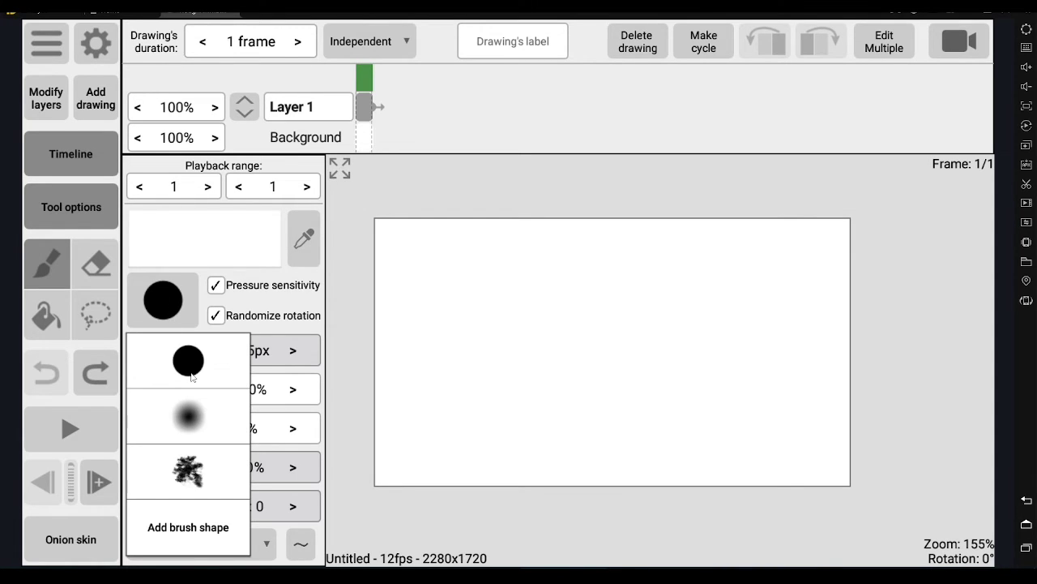
click(188, 472)
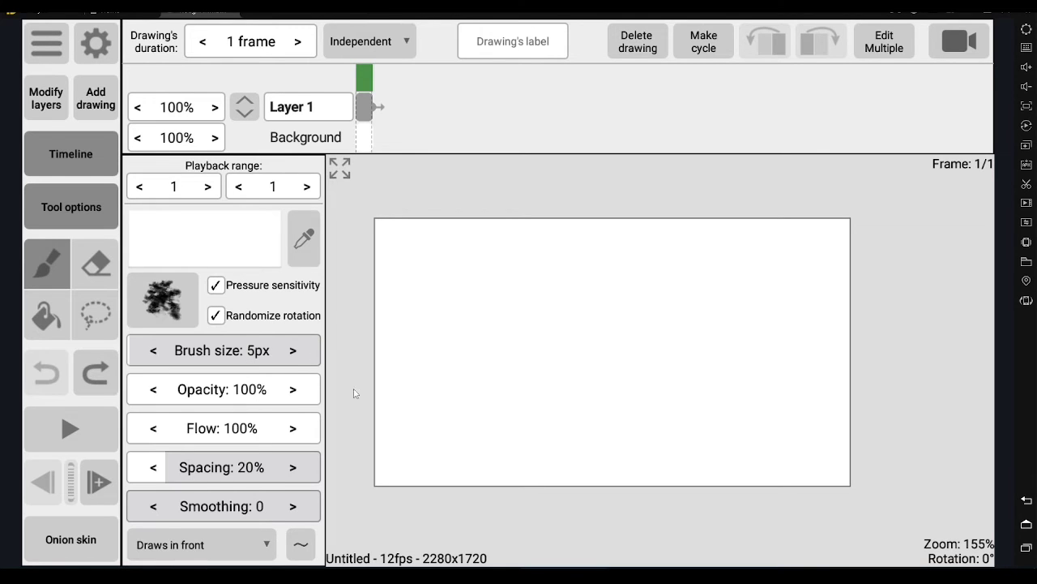
Make the saved black the brush colour.
click(233, 252)
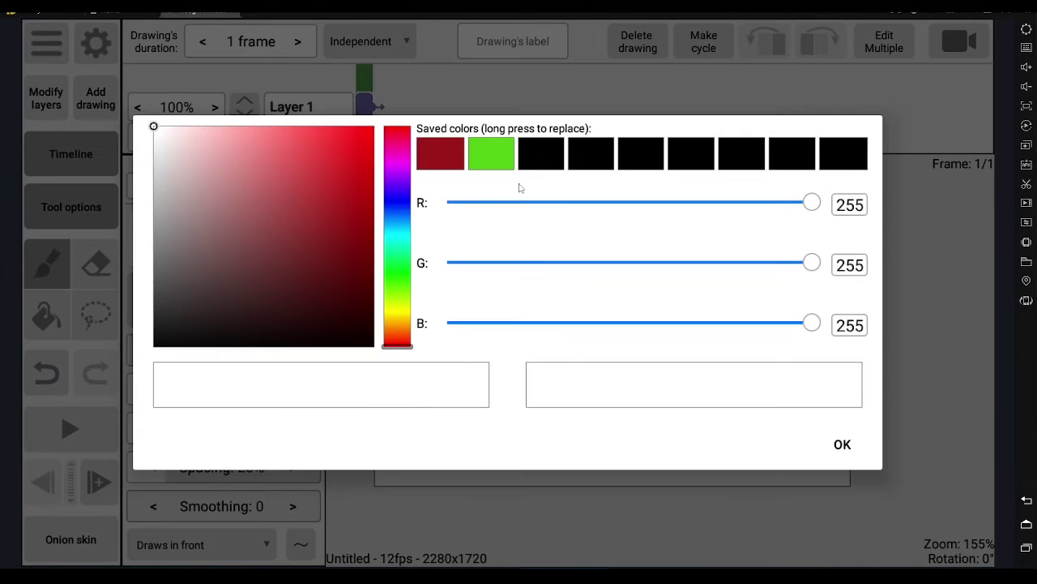
click(535, 162)
click(853, 447)
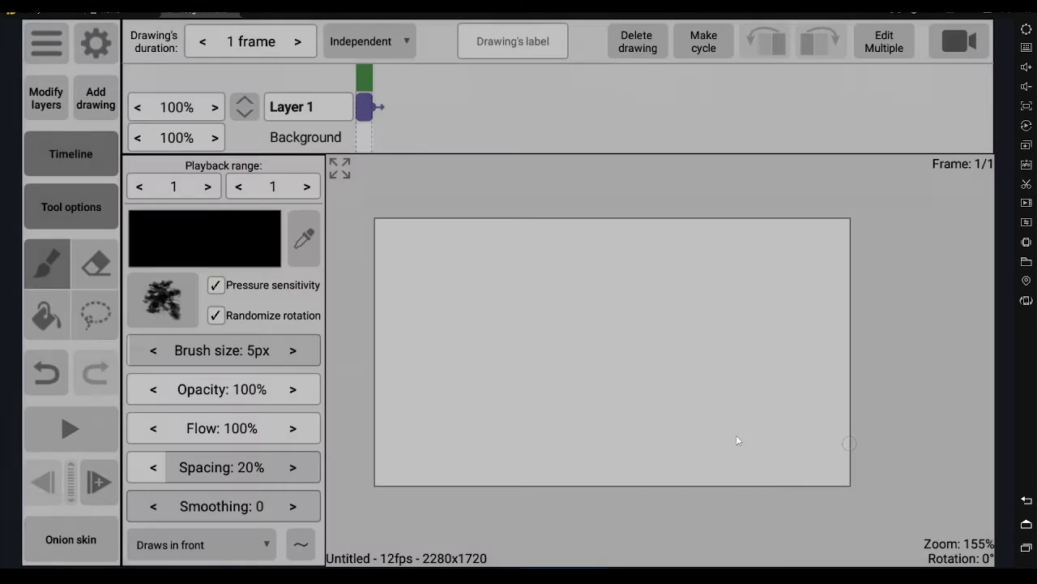
Draw two thin black zigzag scribbles across the canvas centre, then open and close the brush shape list.
drag(621, 257, 566, 308)
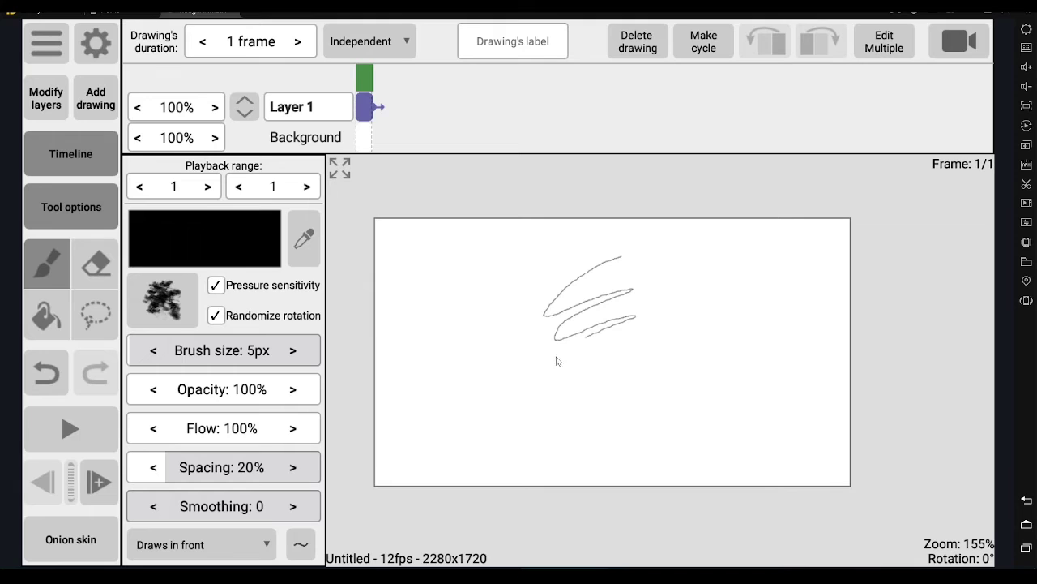
mouse_move(601, 301)
mouse_down()
mouse_move(754, 372)
mouse_move(710, 366)
mouse_up()
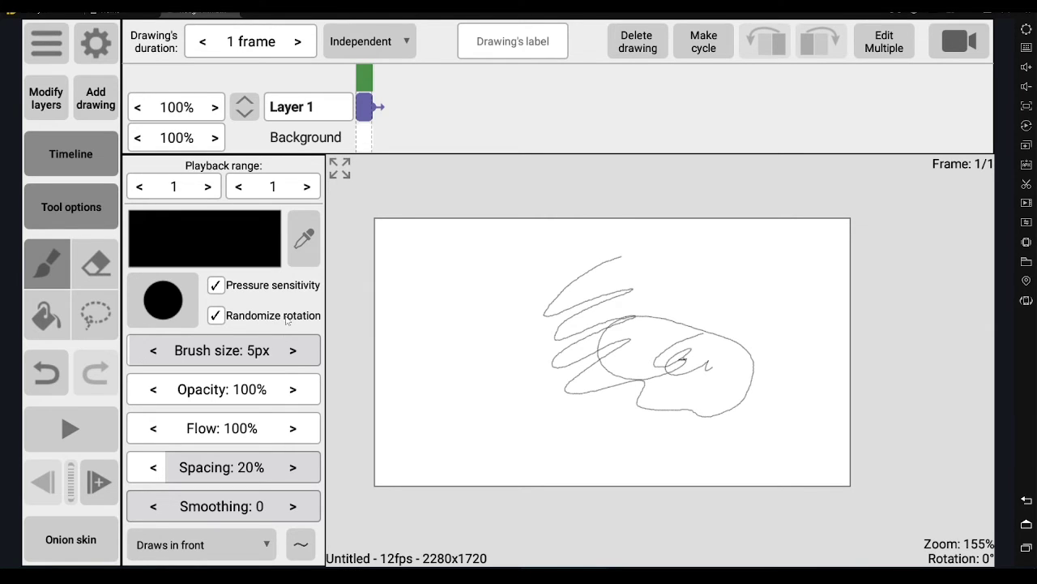
click(163, 309)
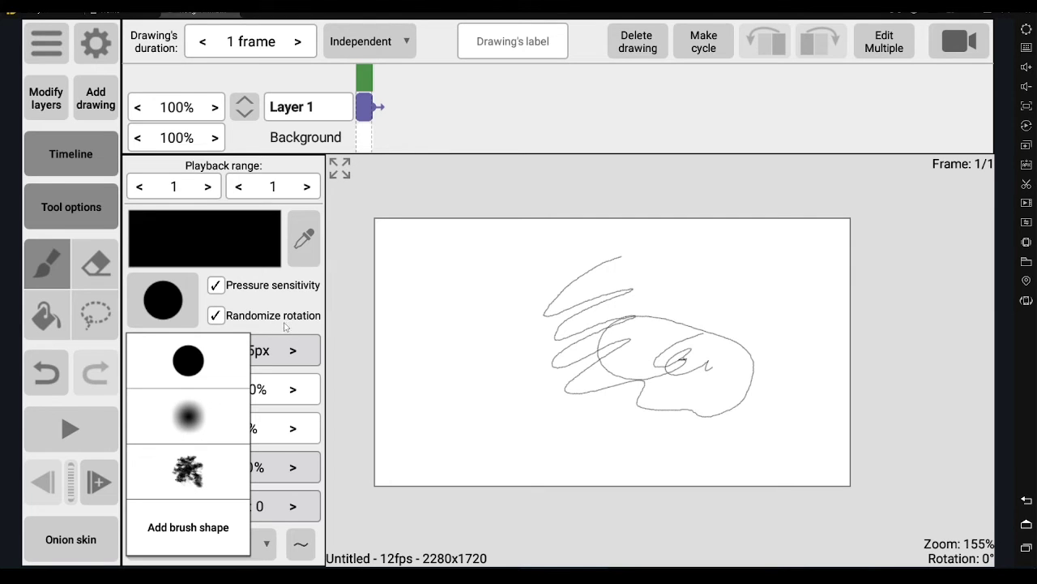
click(359, 302)
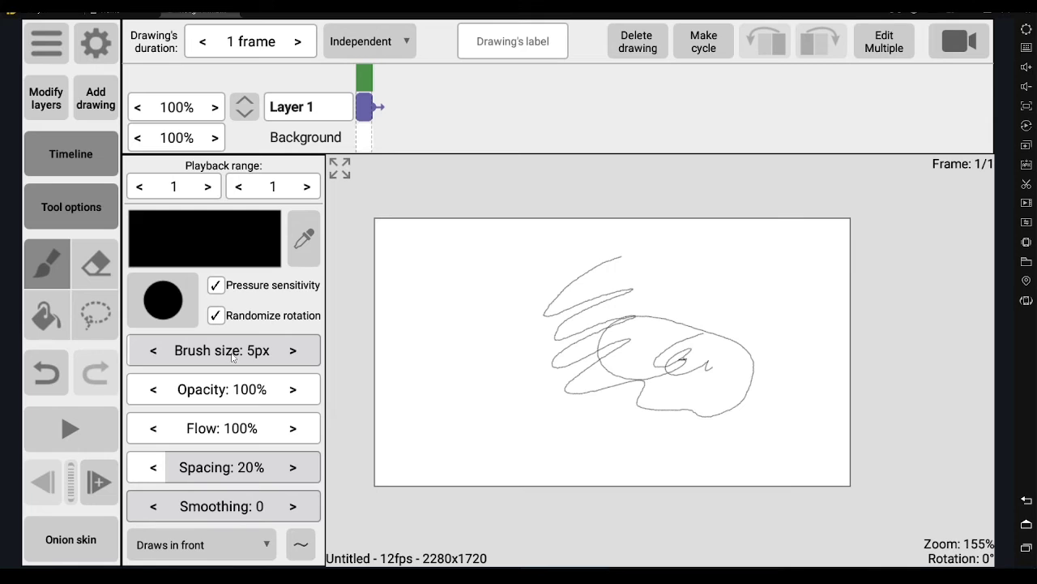
Draw a small 1px squiggle, then paint a thick black blob over the scribbles at 300px.
drag(244, 360, 235, 366)
mouse_move(478, 277)
mouse_down()
mouse_move(462, 306)
mouse_move(481, 341)
mouse_move(516, 284)
mouse_move(504, 259)
mouse_up()
drag(224, 362, 419, 357)
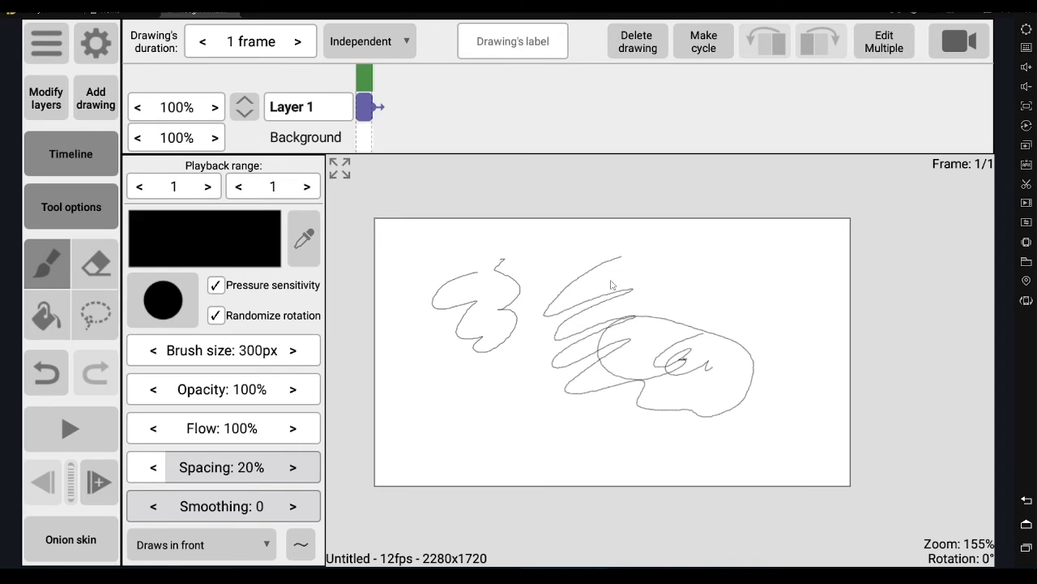
drag(611, 283, 486, 373)
mouse_move(641, 288)
mouse_down()
mouse_move(520, 381)
mouse_move(632, 342)
mouse_move(686, 283)
mouse_move(708, 321)
mouse_up()
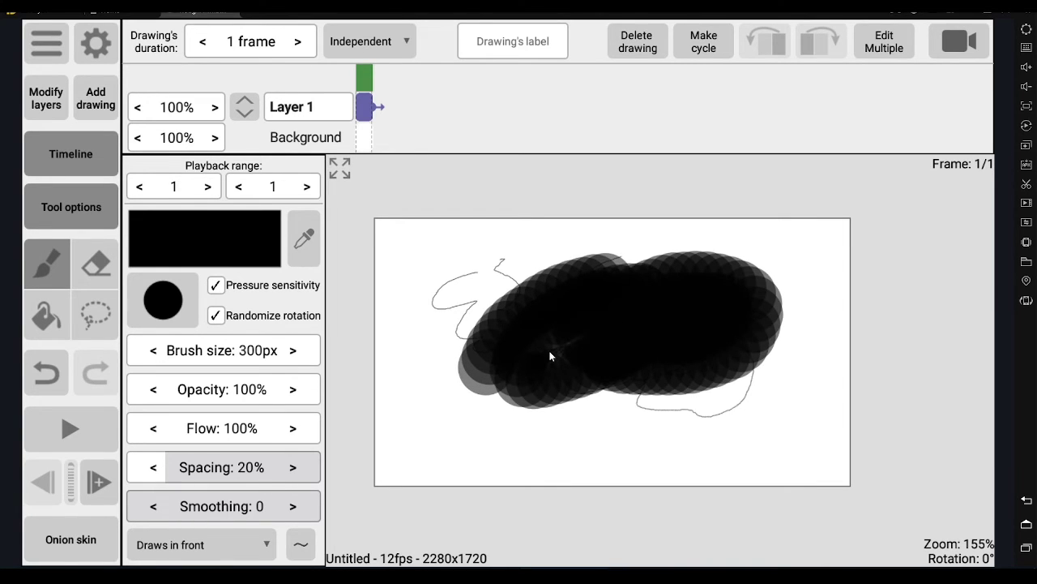
Reduce the brush back to 5px and draw thin strokes below the blob.
mouse_move(278, 361)
mouse_down()
mouse_move(168, 371)
mouse_move(187, 374)
mouse_move(198, 350)
mouse_move(95, 371)
mouse_up()
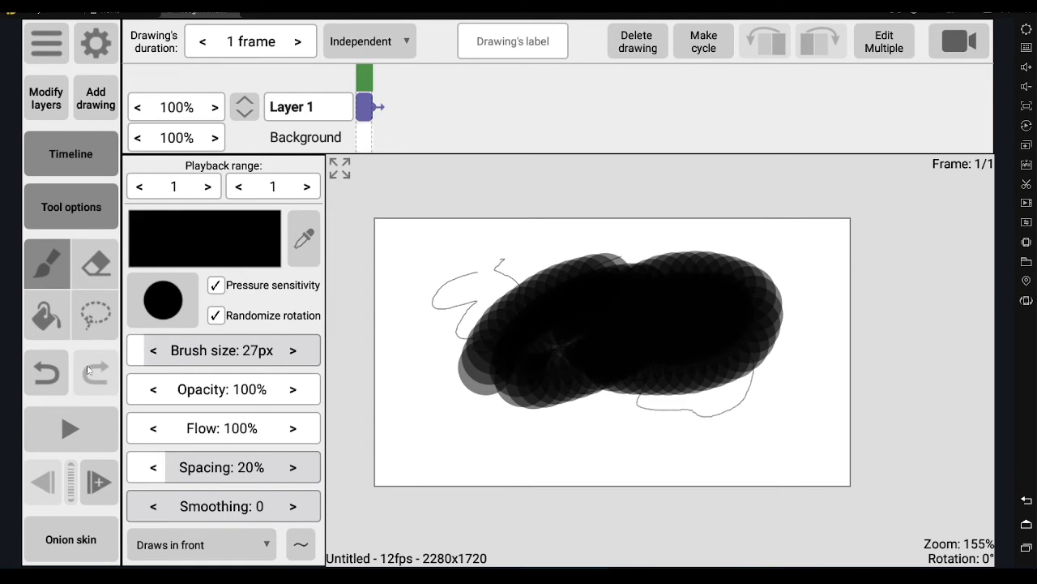
drag(94, 371, 73, 369)
drag(453, 397, 472, 423)
mouse_move(524, 436)
mouse_down()
mouse_move(697, 445)
mouse_move(703, 424)
mouse_up()
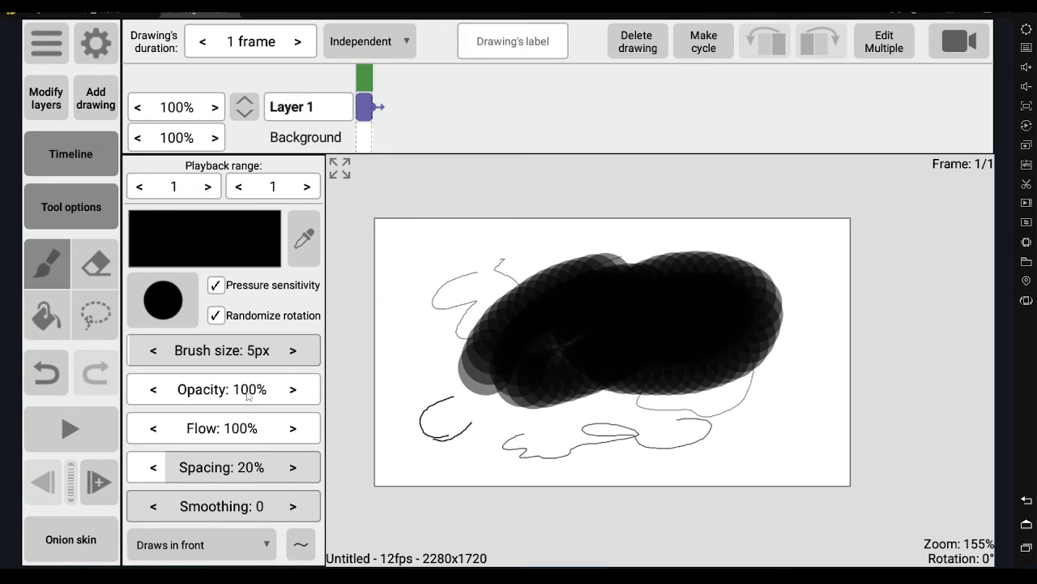
Lower brush opacity to 42% and switch the brush colour to the saved green.
drag(248, 394, 142, 394)
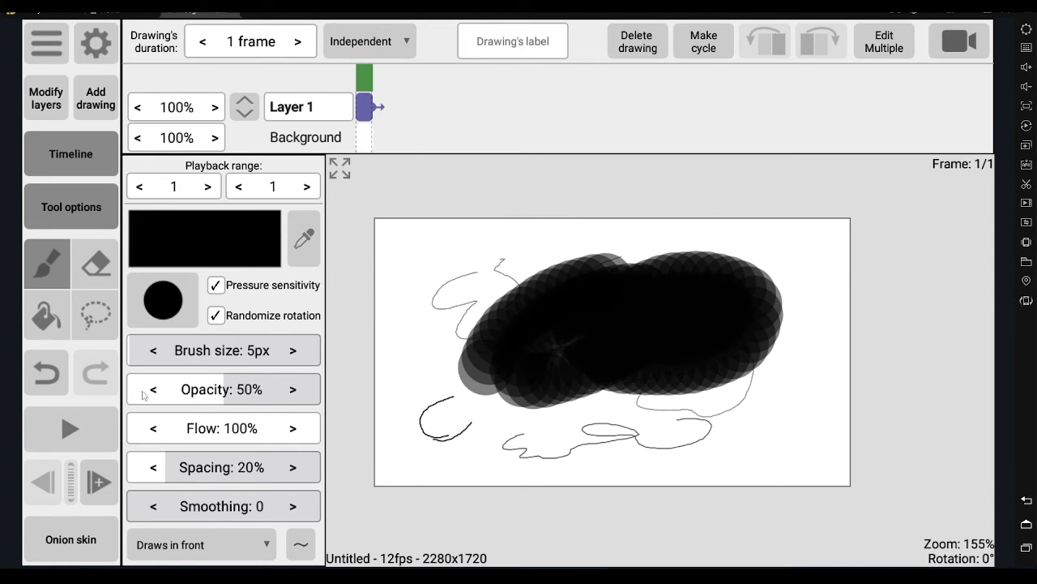
drag(511, 242, 502, 267)
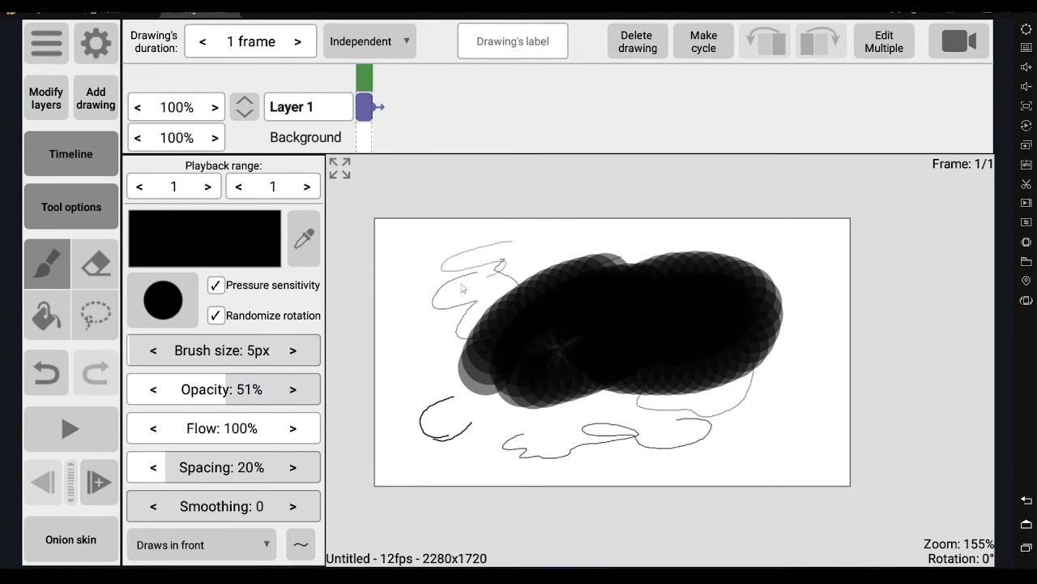
click(208, 389)
click(232, 252)
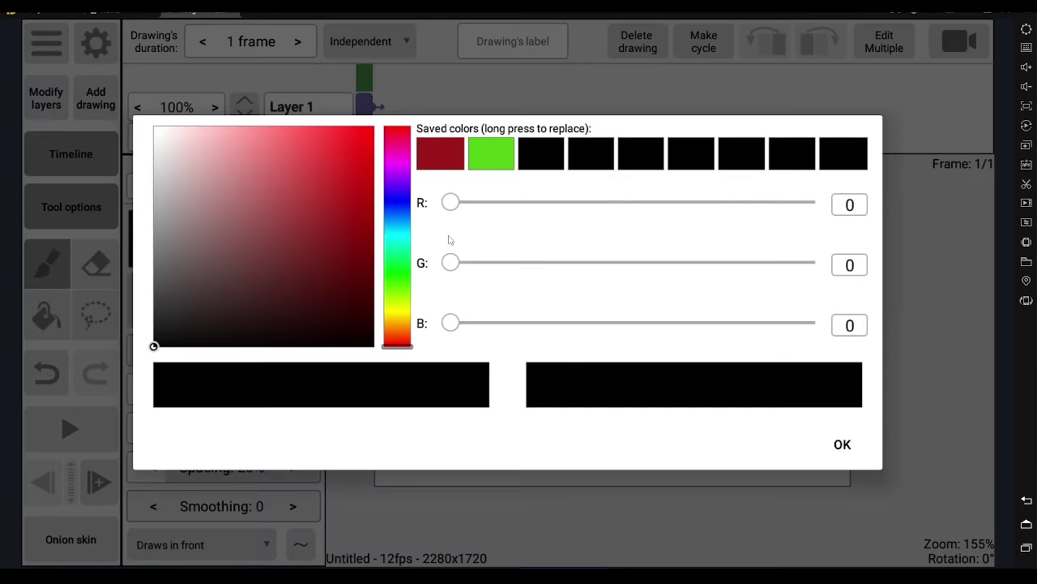
click(489, 160)
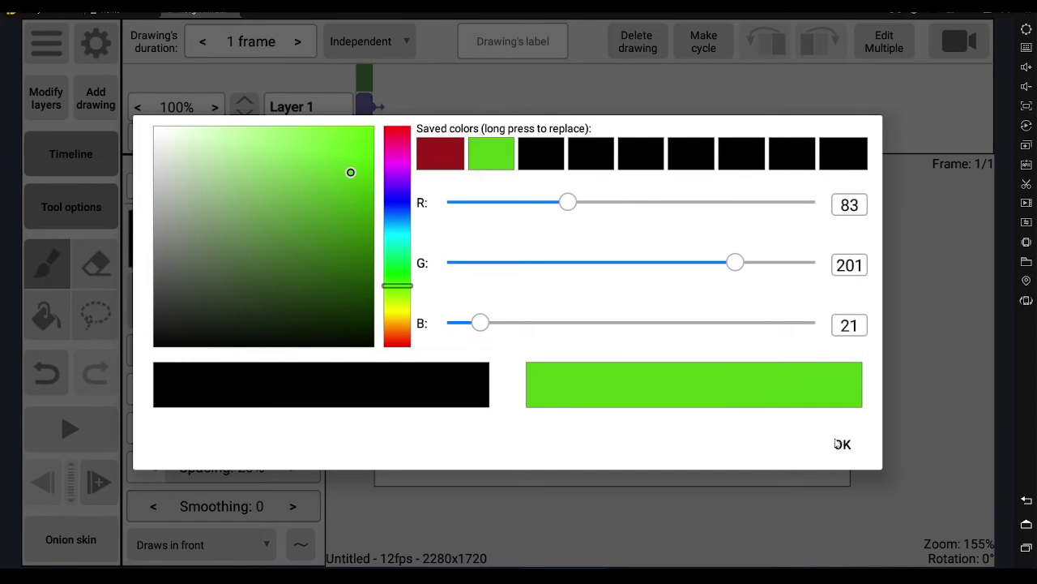
click(840, 443)
Paint wide 165px green loops over the black blob, then reset the brush to 5px.
mouse_move(596, 235)
mouse_down()
mouse_move(568, 295)
mouse_move(623, 351)
mouse_move(503, 301)
mouse_move(597, 407)
mouse_move(751, 374)
mouse_move(723, 406)
mouse_move(648, 426)
mouse_up()
drag(162, 350, 234, 350)
click(565, 239)
mouse_move(535, 256)
mouse_down()
mouse_move(466, 320)
mouse_move(513, 333)
mouse_move(607, 308)
mouse_move(557, 410)
mouse_move(599, 401)
mouse_move(616, 381)
mouse_move(637, 393)
mouse_move(582, 302)
mouse_move(697, 381)
mouse_move(754, 269)
mouse_move(676, 339)
mouse_up()
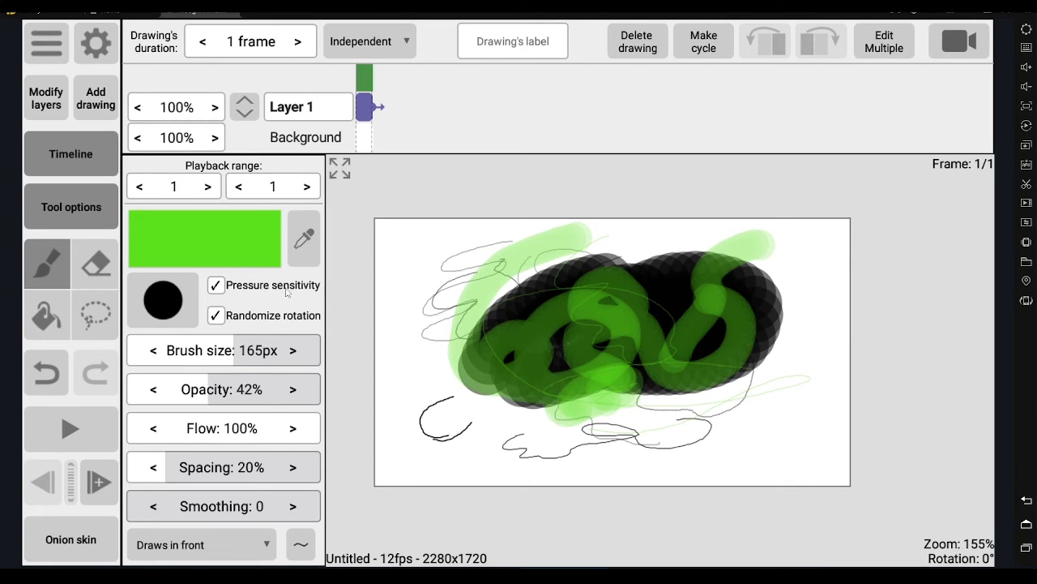
mouse_move(626, 313)
mouse_down()
mouse_move(660, 294)
mouse_move(665, 359)
mouse_move(617, 303)
mouse_up()
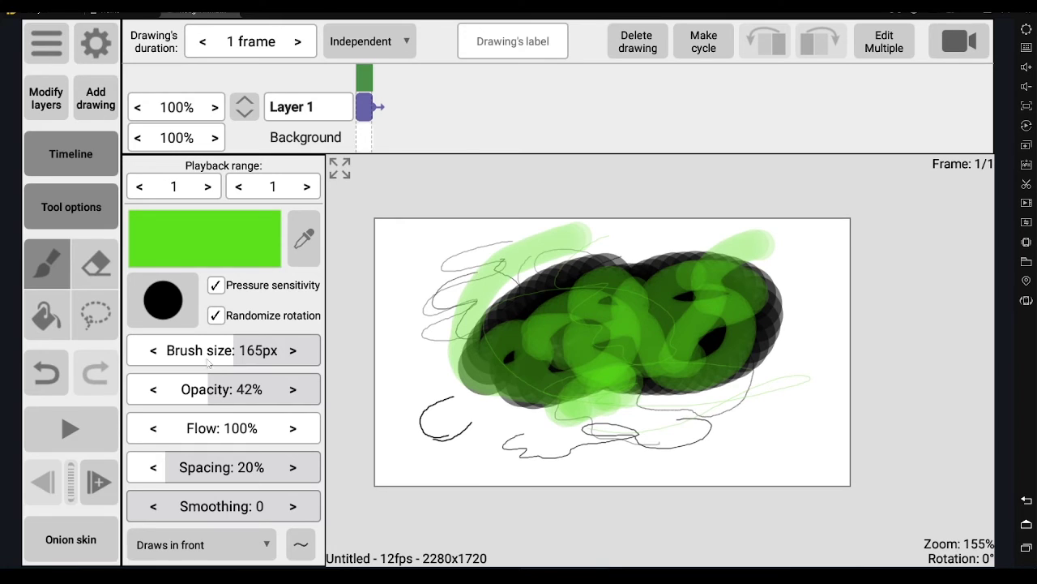
drag(233, 357, 134, 356)
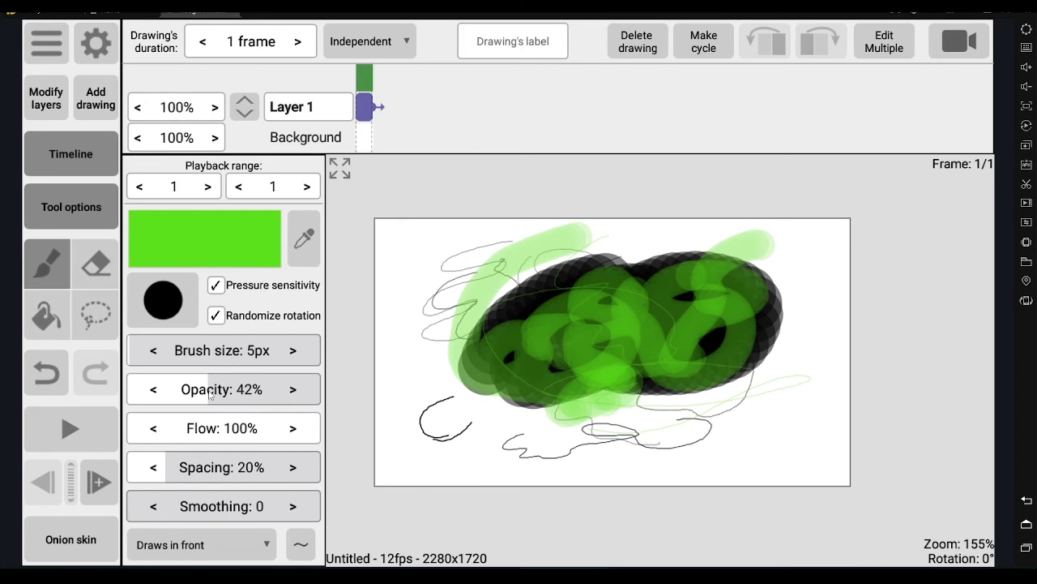
Undo, paint green strokes across the lower canvas at 18% flow, then restore flow to 100%.
key(ctrl+z)
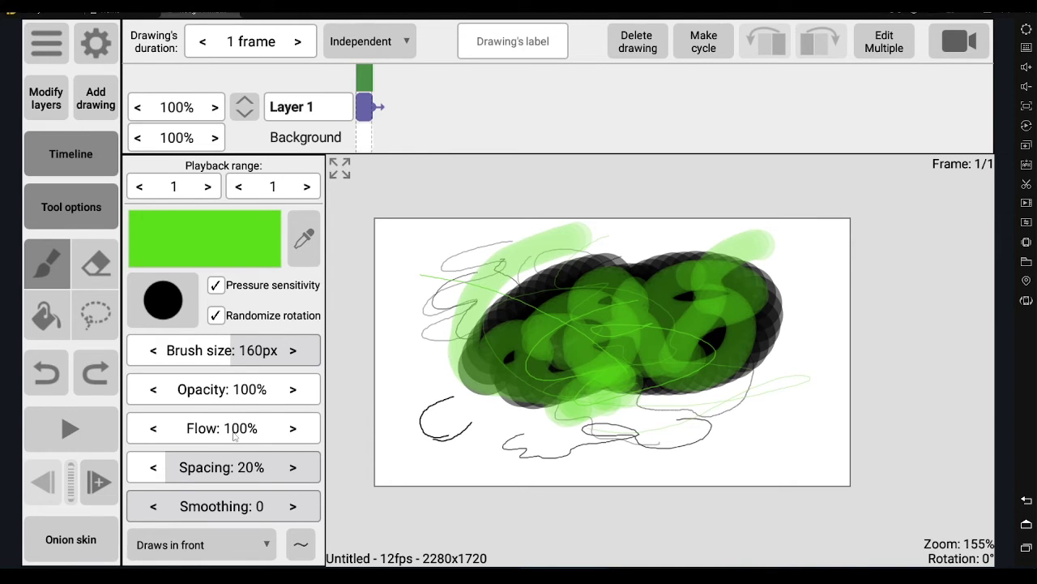
drag(754, 367, 695, 357)
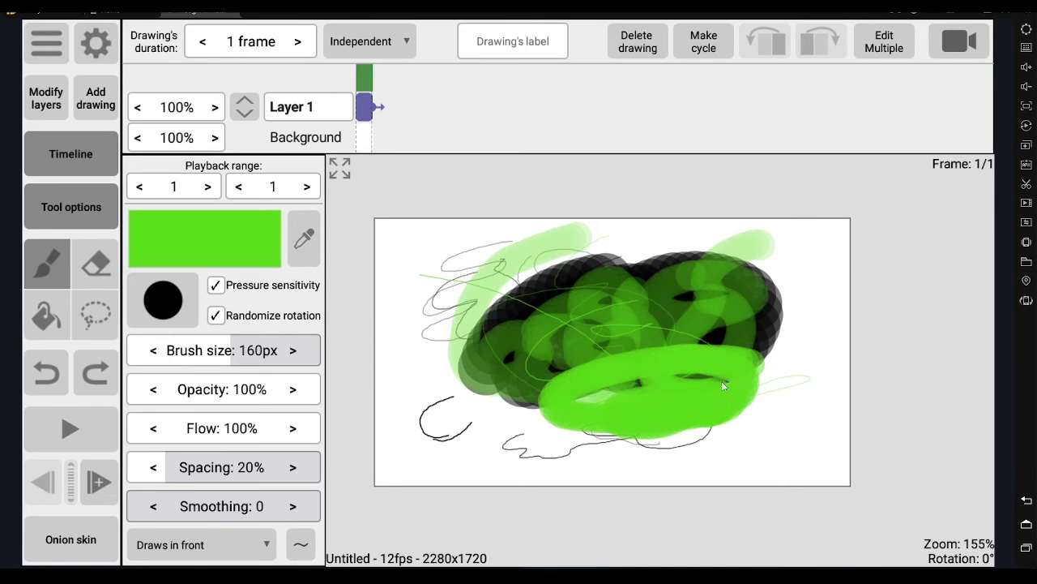
drag(215, 436, 162, 428)
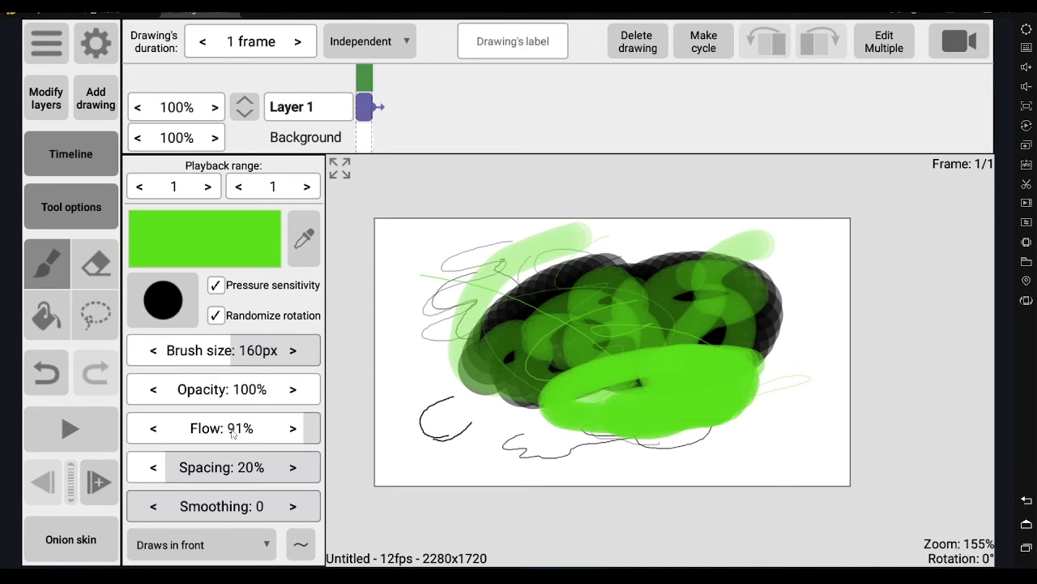
drag(632, 454, 513, 416)
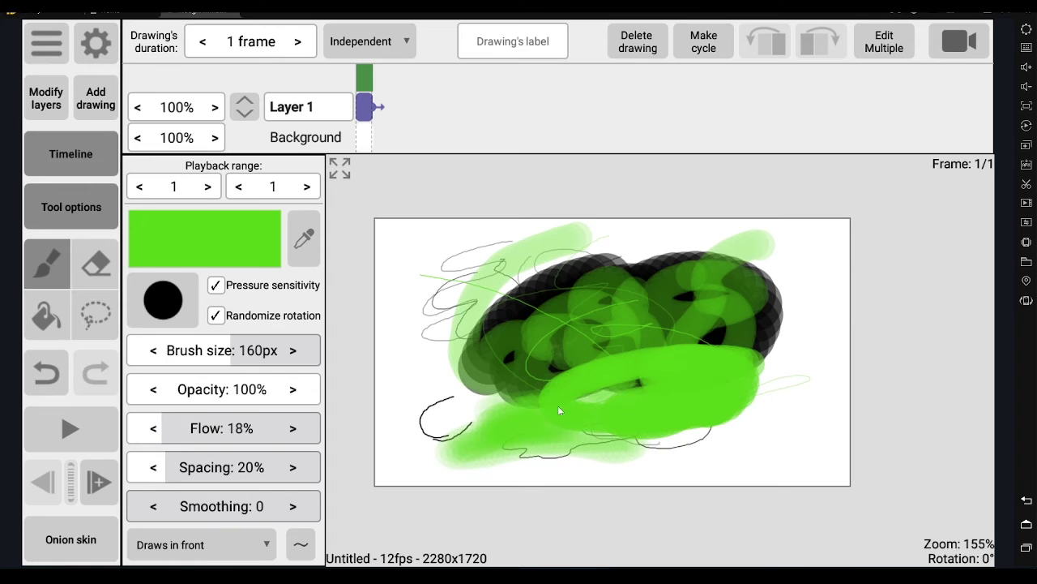
mouse_move(577, 428)
mouse_down()
mouse_move(643, 448)
mouse_move(568, 365)
mouse_up()
drag(167, 434, 328, 435)
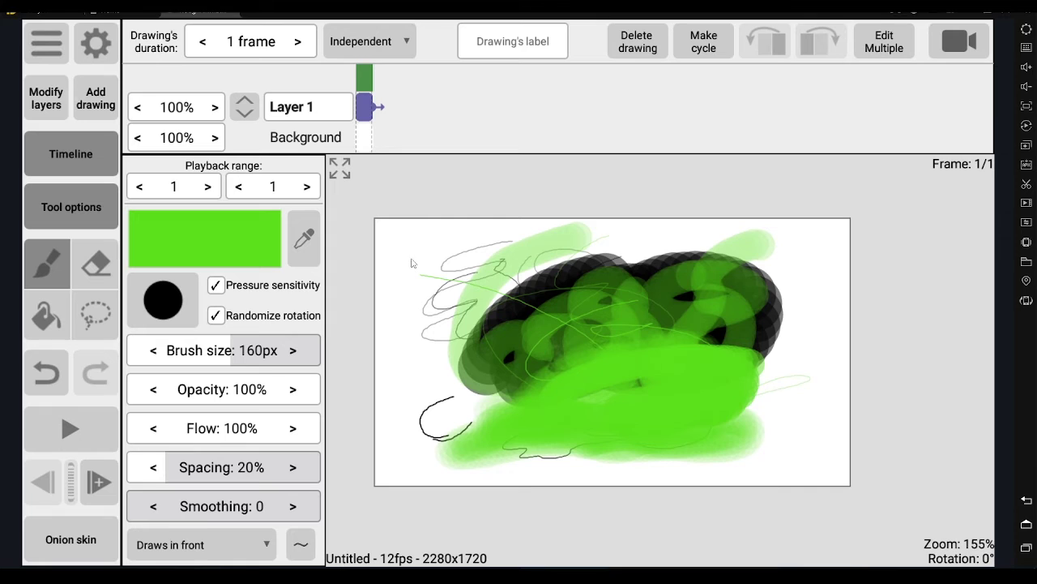
Stamp a row of five green dots along the top of the canvas.
click(412, 258)
click(452, 252)
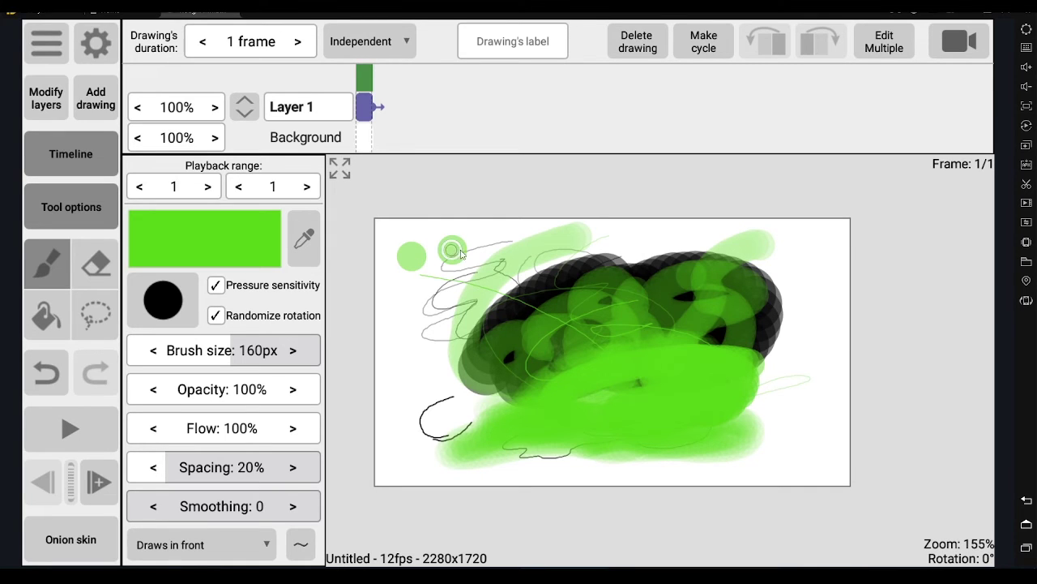
click(496, 247)
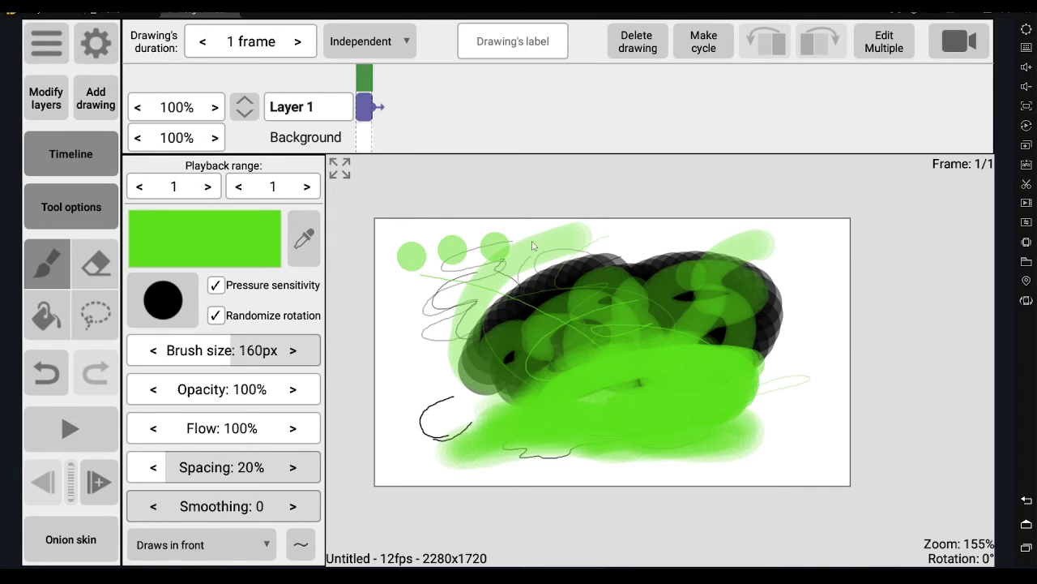
click(531, 242)
click(565, 243)
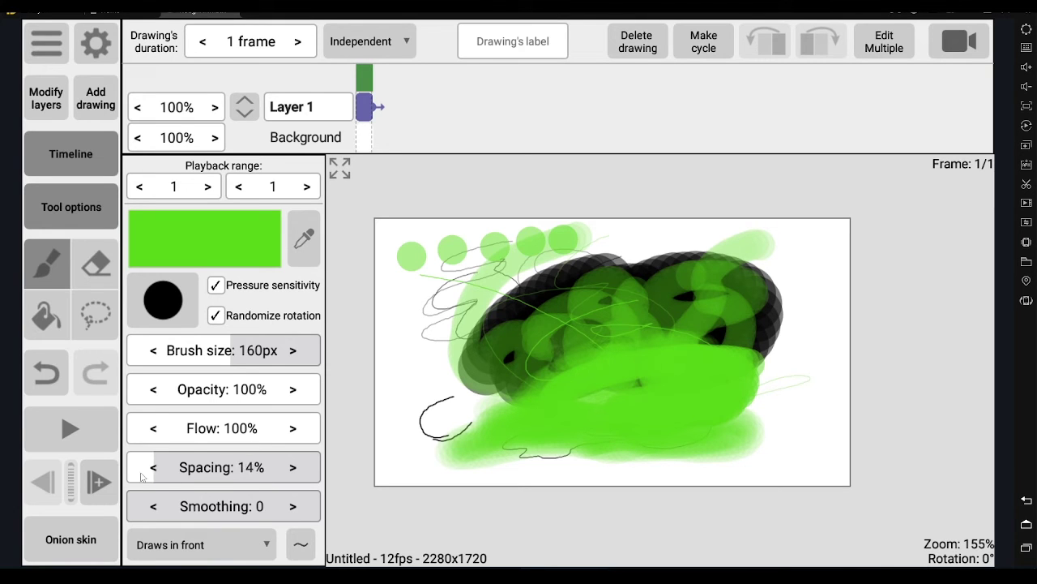
Set brush spacing to 1% and switch the brush colour to the saved dark red.
drag(200, 473, 121, 474)
click(212, 247)
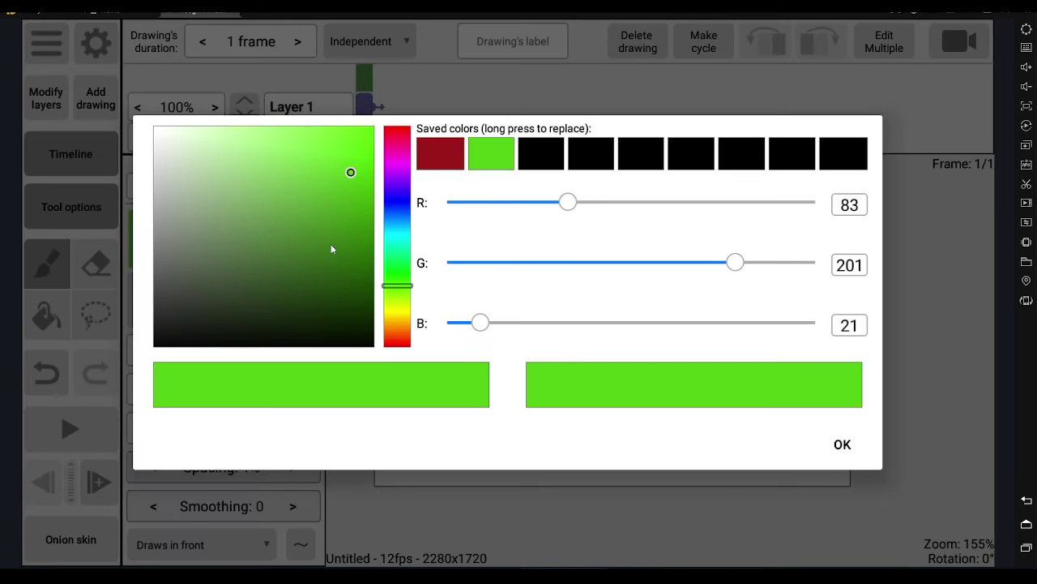
click(442, 168)
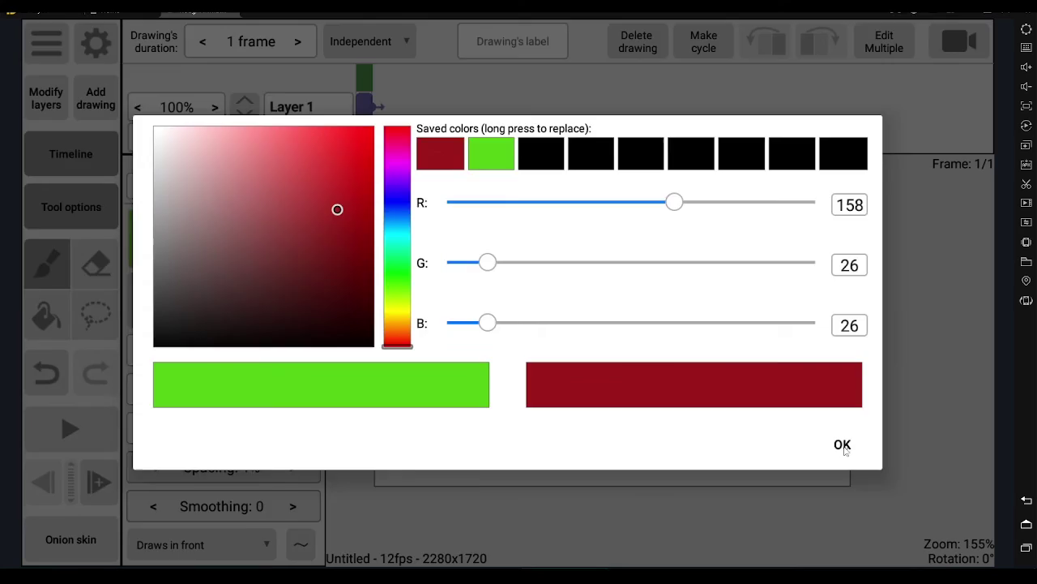
click(843, 446)
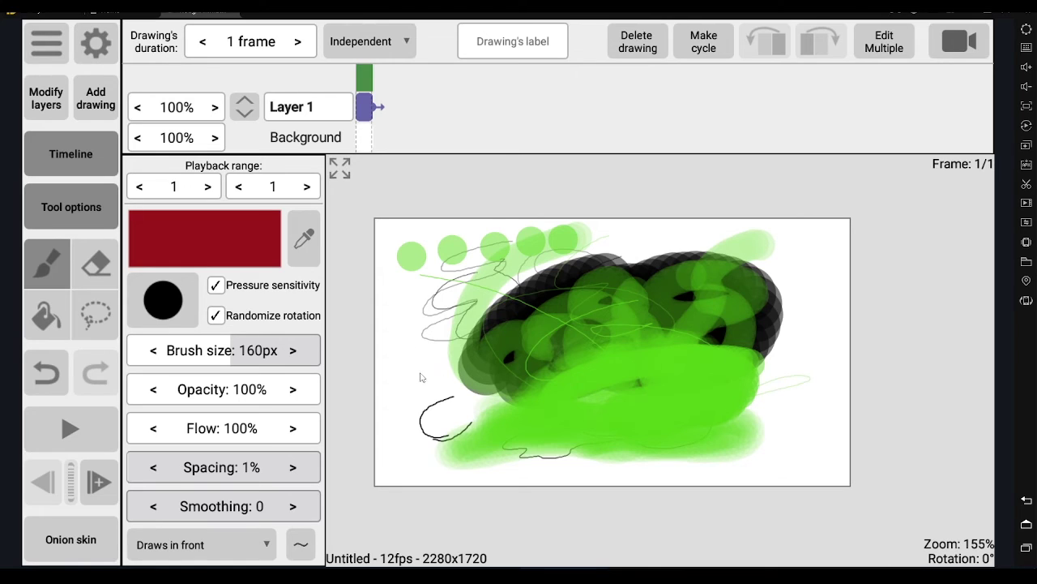
Paint a thick dark-red stroke across the middle of the blob.
drag(409, 385, 505, 350)
drag(572, 328, 487, 347)
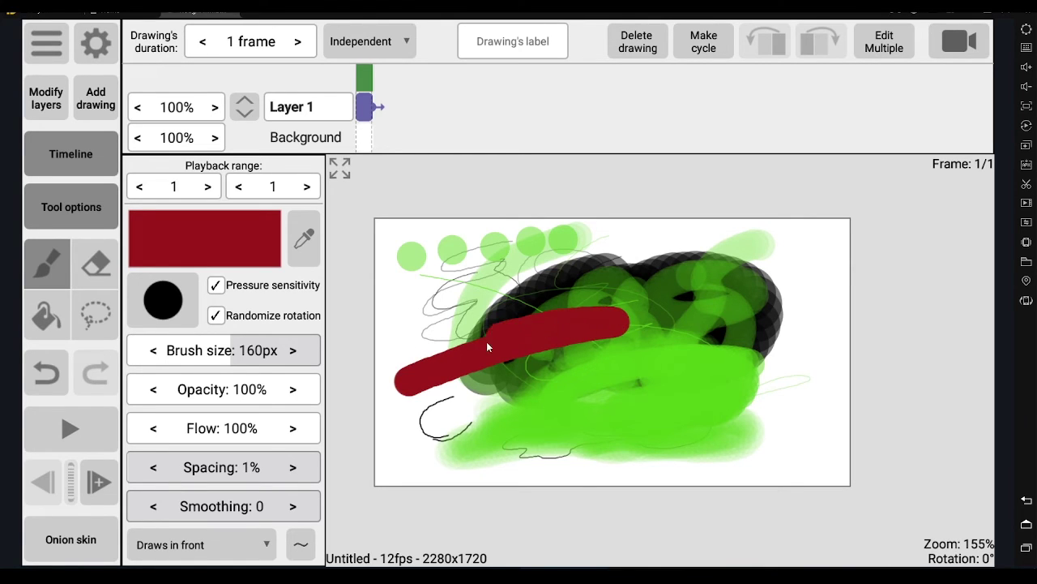
mouse_move(410, 387)
mouse_down()
mouse_move(458, 381)
mouse_move(541, 332)
mouse_up()
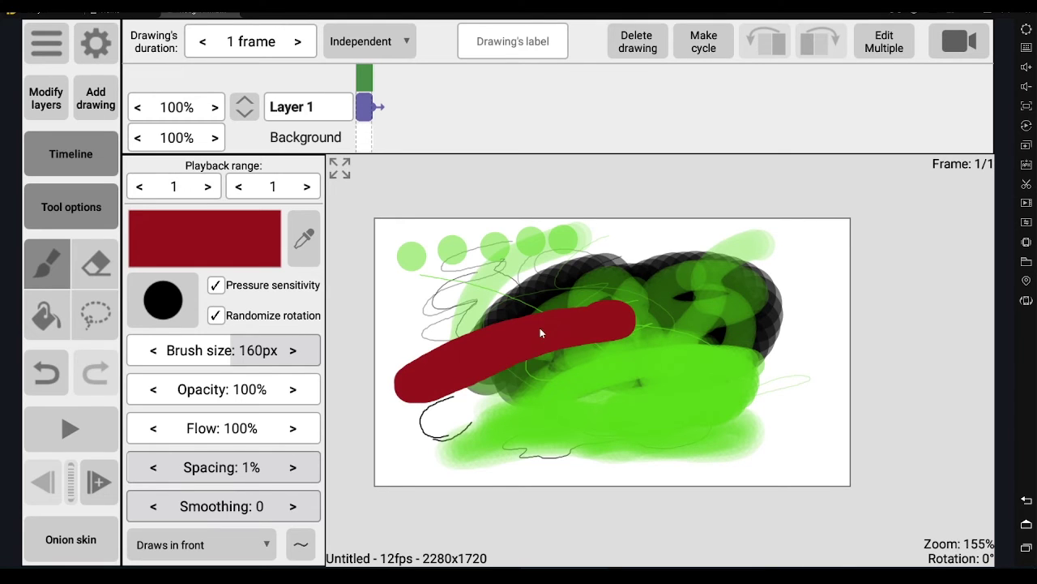
Zoom to about 1175% on the red stroke's edge, back to 232%, then set spacing to 100%.
scroll(586, 300, up, 3)
scroll(585, 313, up, 3)
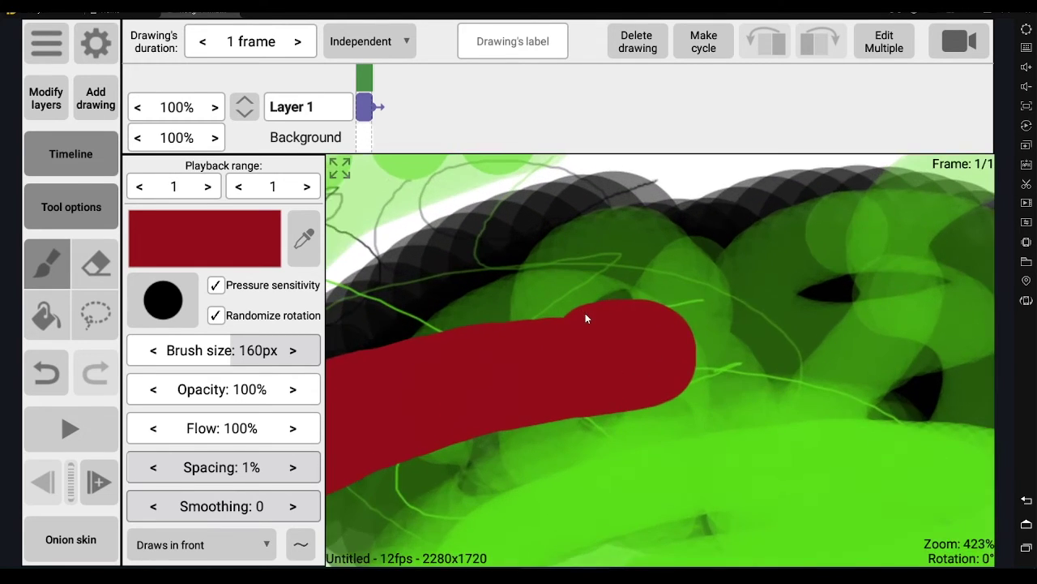
scroll(585, 313, up, 5)
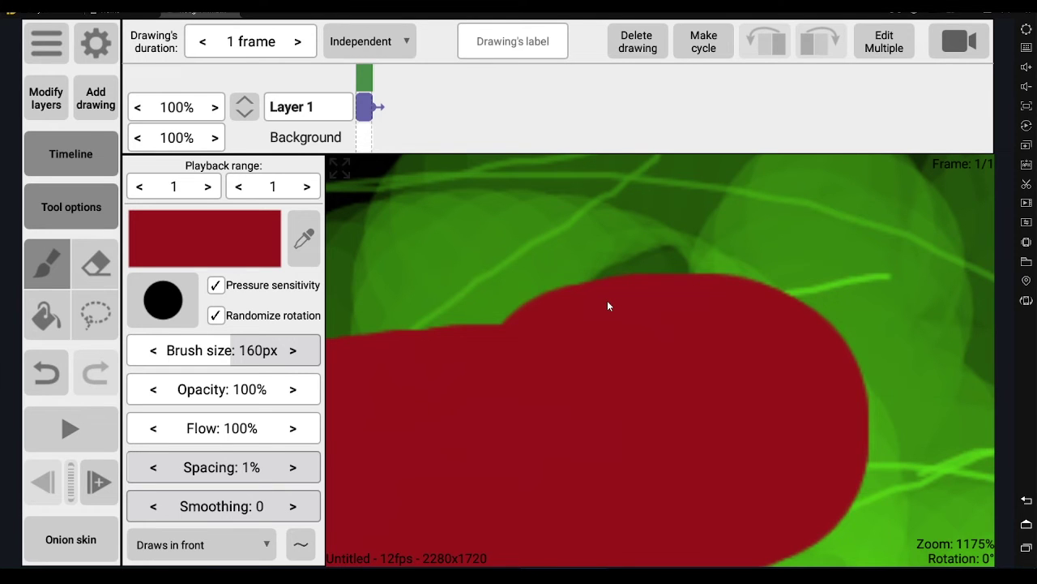
scroll(608, 304, down, 2)
scroll(608, 304, down, 2)
scroll(607, 304, down, 2)
scroll(607, 305, down, 1)
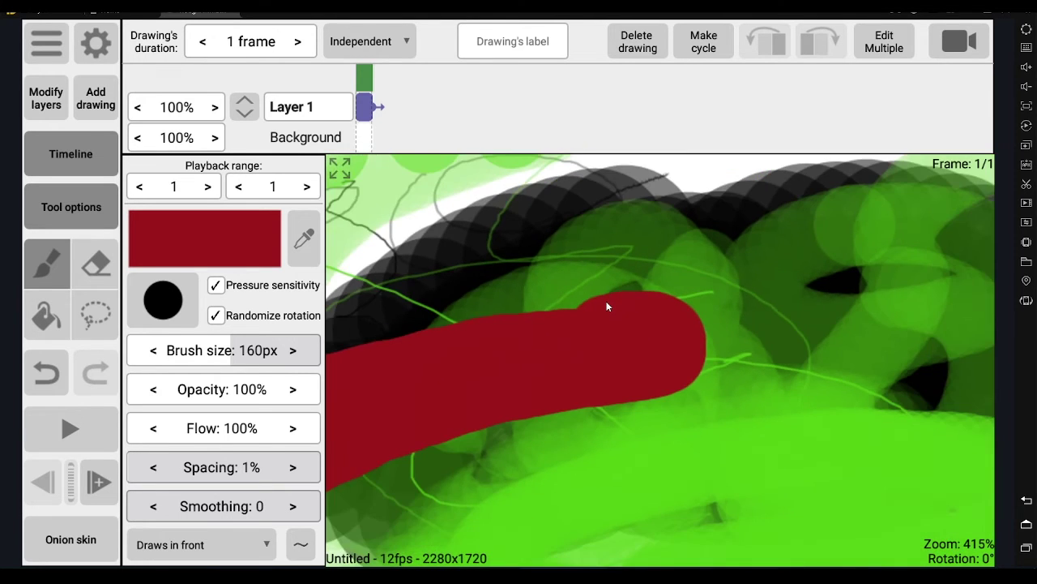
scroll(606, 304, down, 2)
scroll(607, 305, down, 2)
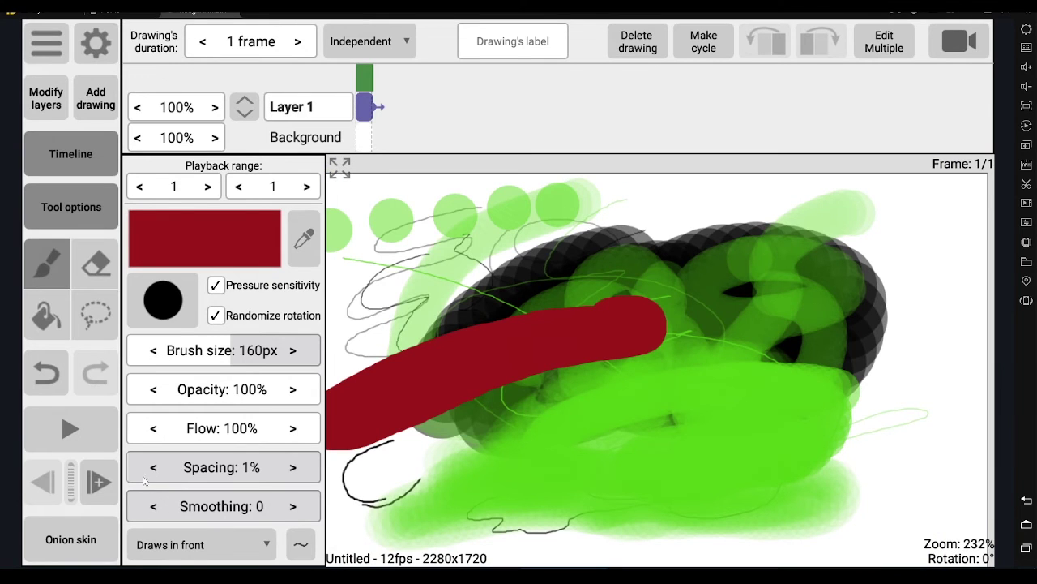
drag(150, 470, 284, 479)
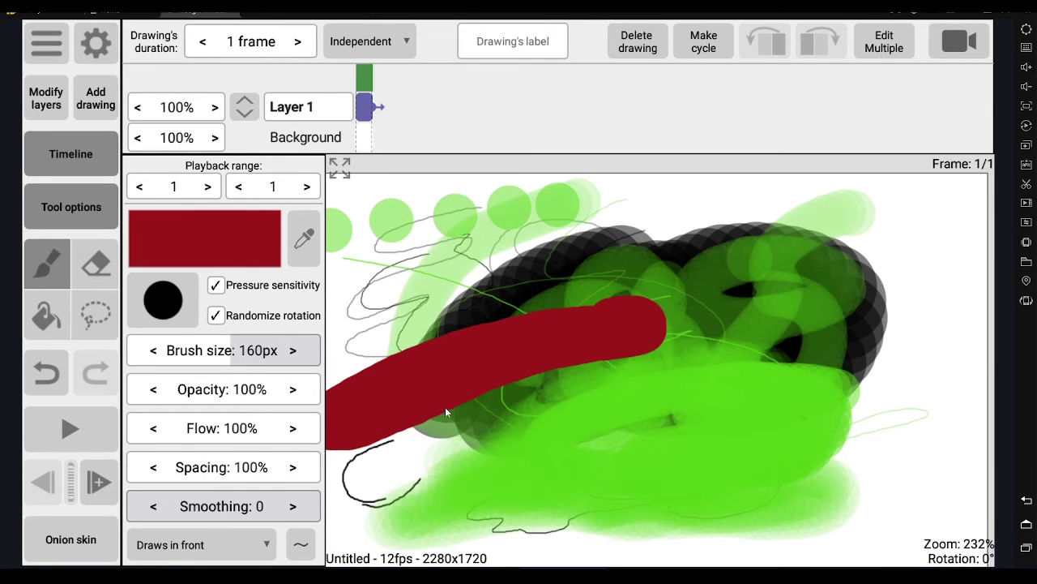
Paint red dotted strokes at 100% spacing, then overlapping red dabs at 31% spacing.
mouse_move(387, 498)
mouse_down()
mouse_move(429, 478)
mouse_move(744, 419)
mouse_move(891, 324)
mouse_move(909, 287)
mouse_move(852, 231)
mouse_move(678, 243)
mouse_up()
mouse_move(596, 241)
mouse_down()
mouse_move(525, 241)
mouse_move(409, 269)
mouse_move(392, 373)
mouse_up()
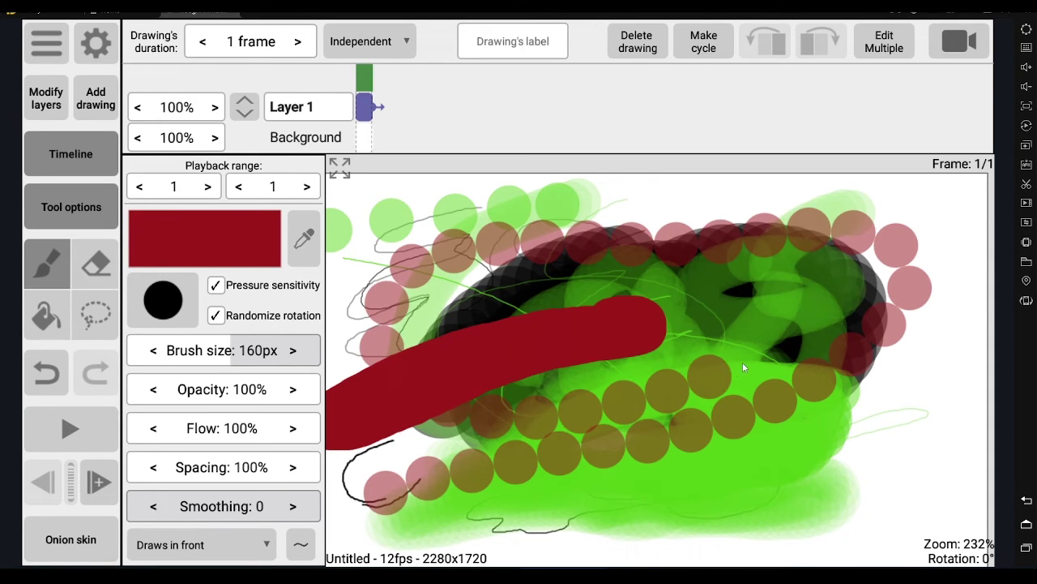
drag(227, 456, 119, 482)
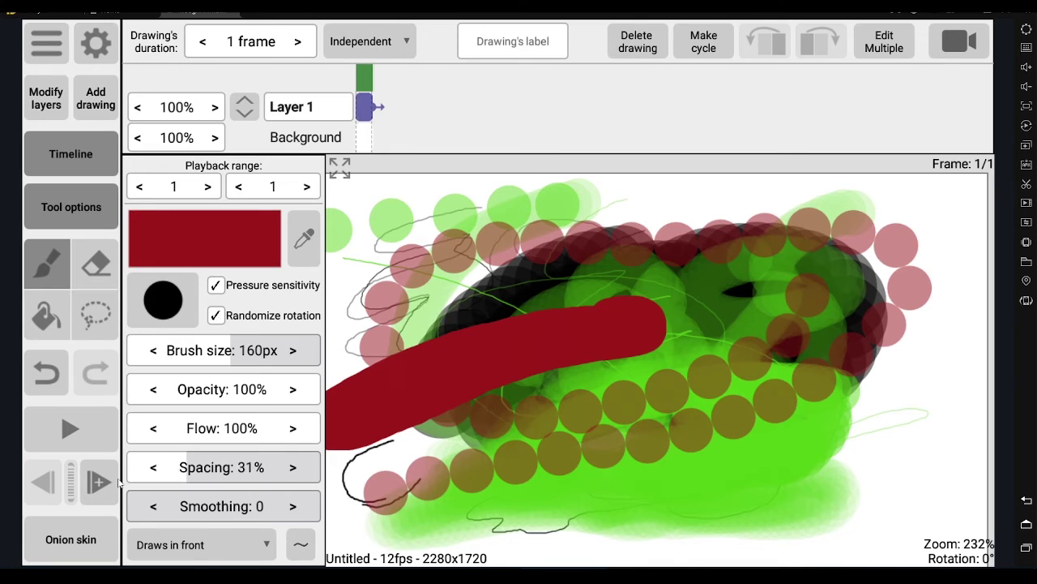
drag(531, 492, 646, 475)
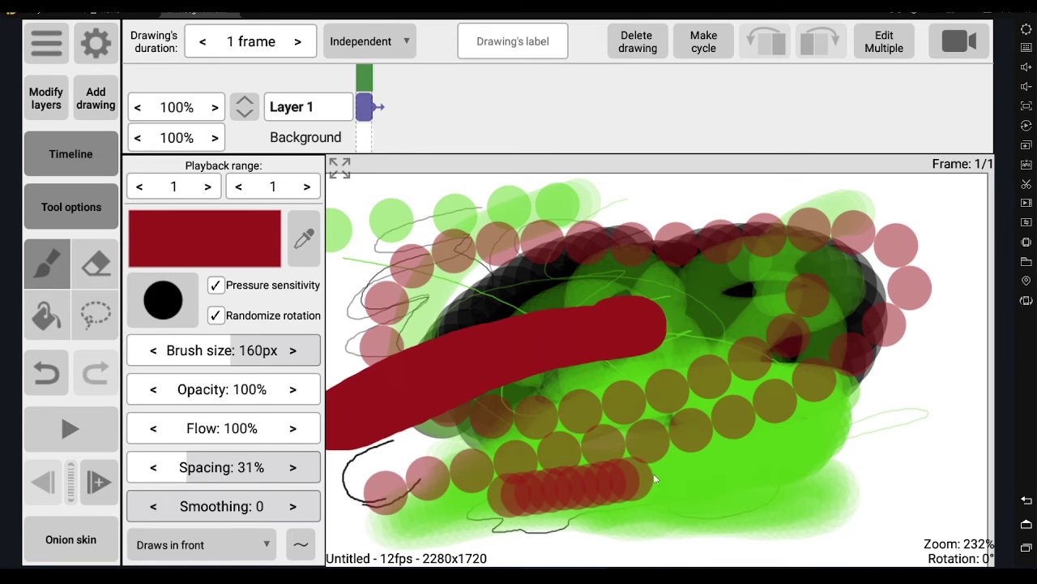
mouse_move(747, 451)
mouse_down()
mouse_move(819, 381)
mouse_move(829, 304)
mouse_move(770, 212)
mouse_move(562, 215)
mouse_move(466, 233)
mouse_up()
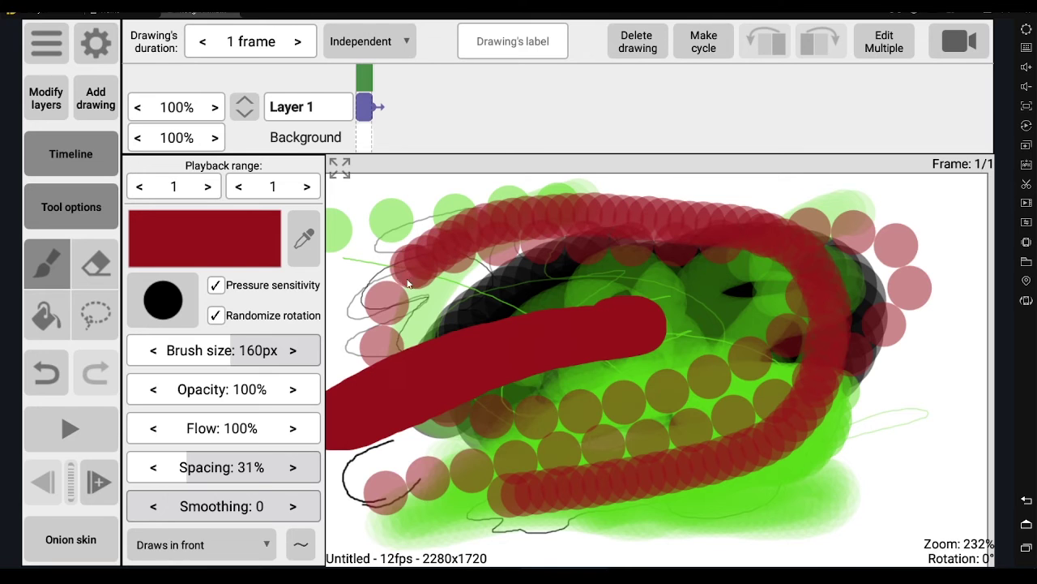
drag(512, 475, 651, 446)
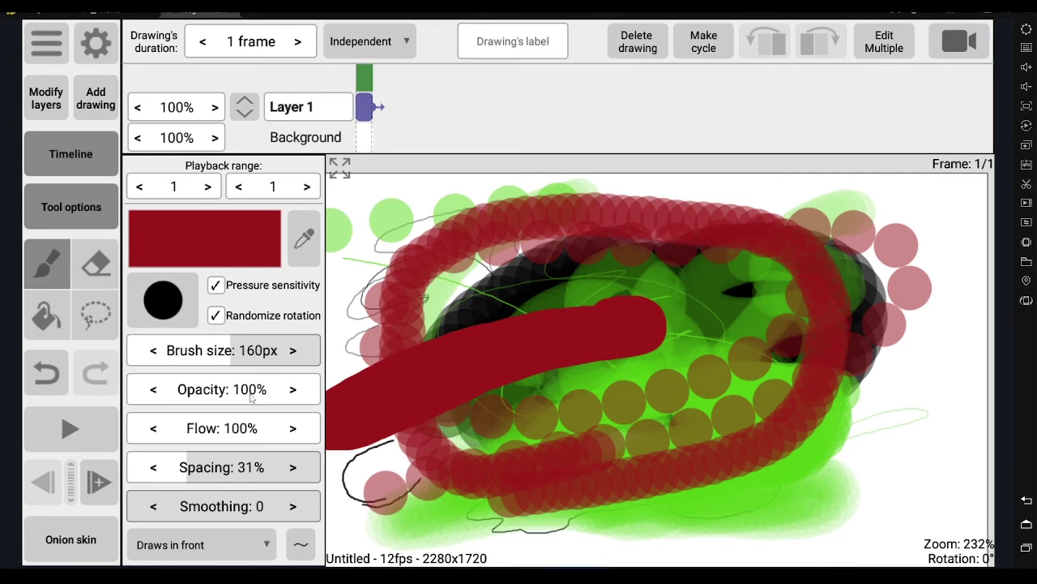
Reset spacing to 100%, then select all with the lasso tool and delete the drawing.
drag(189, 472, 317, 473)
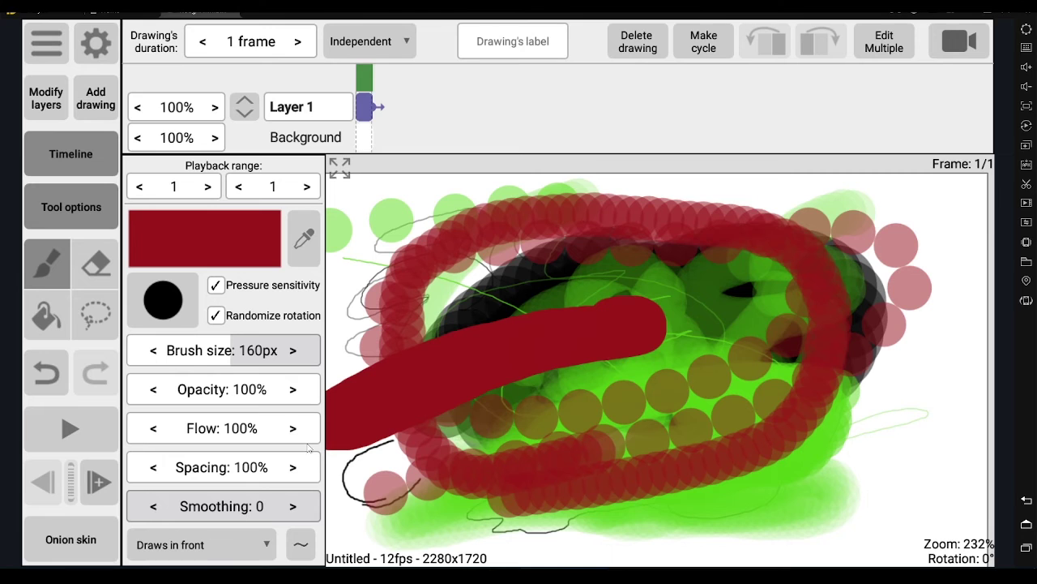
click(95, 324)
click(195, 240)
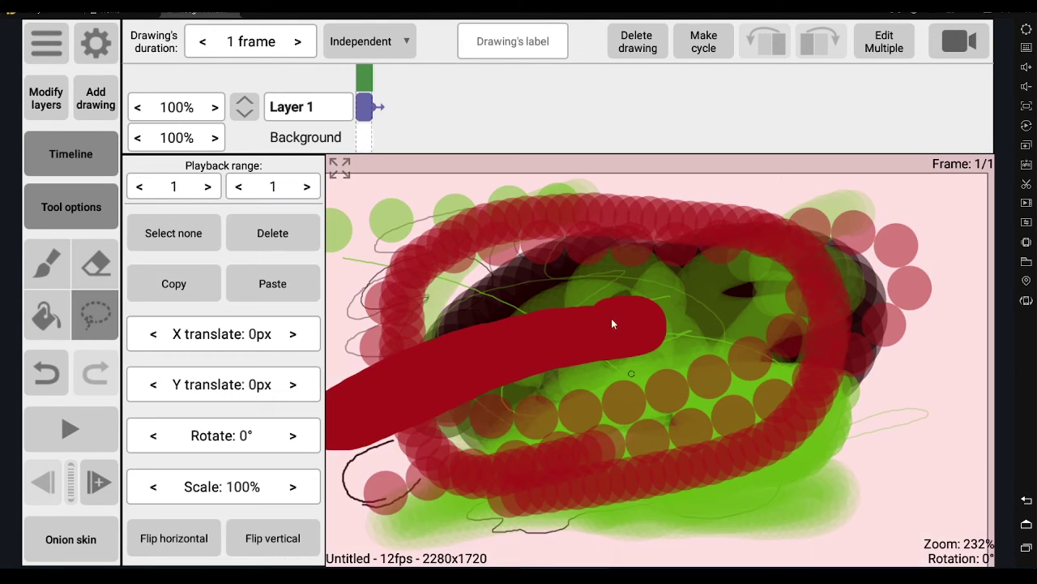
key(Delete)
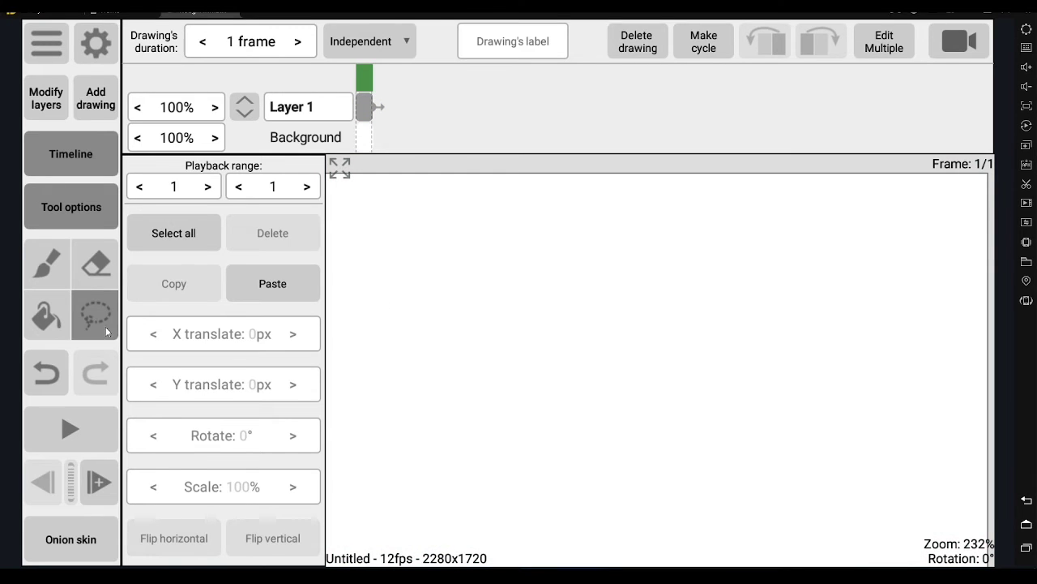
Reactivate the brush tool and reduce its size from 160px to 51px.
click(47, 265)
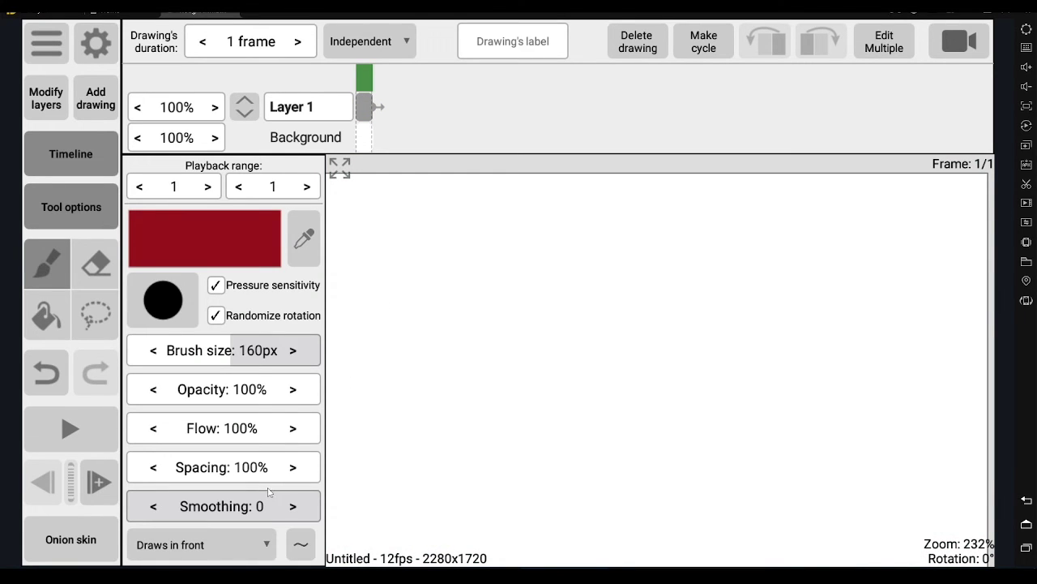
drag(208, 340, 166, 367)
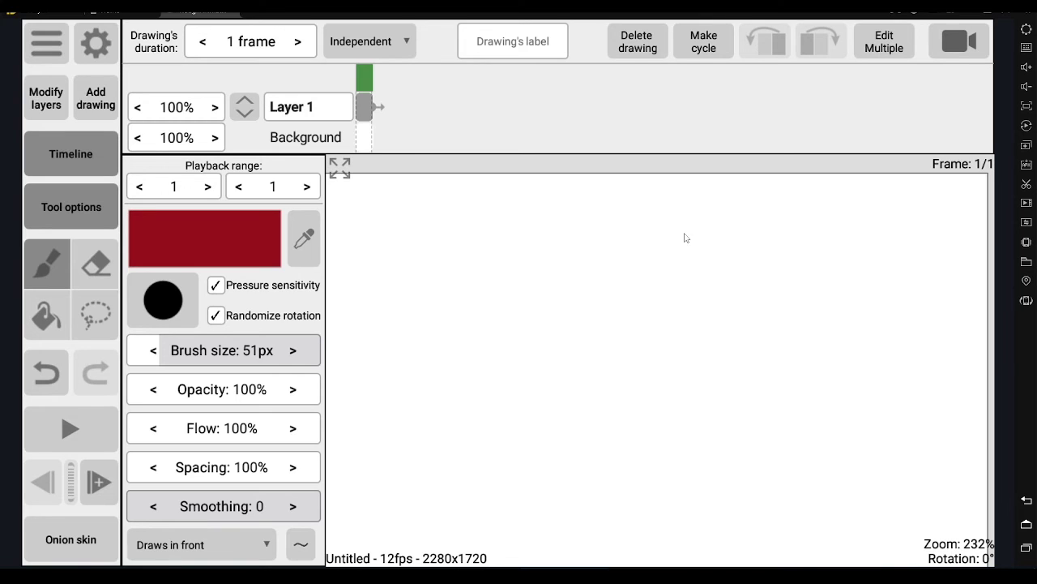
Undo a dotted test curve, set spacing to 1%, and draw a long continuous dark-red squiggle.
drag(762, 230, 683, 332)
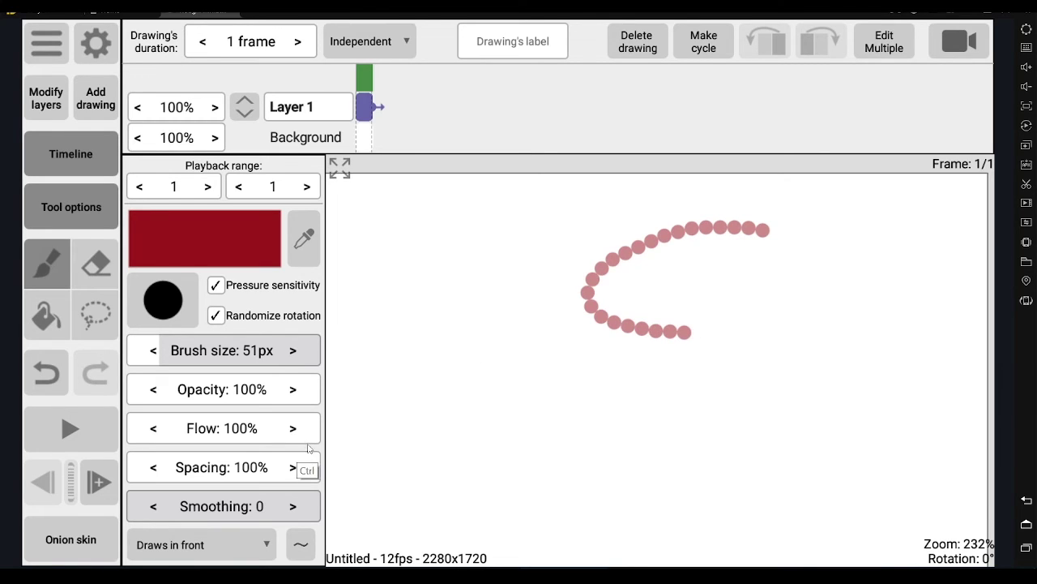
key(ctrl+z)
drag(263, 478, 71, 486)
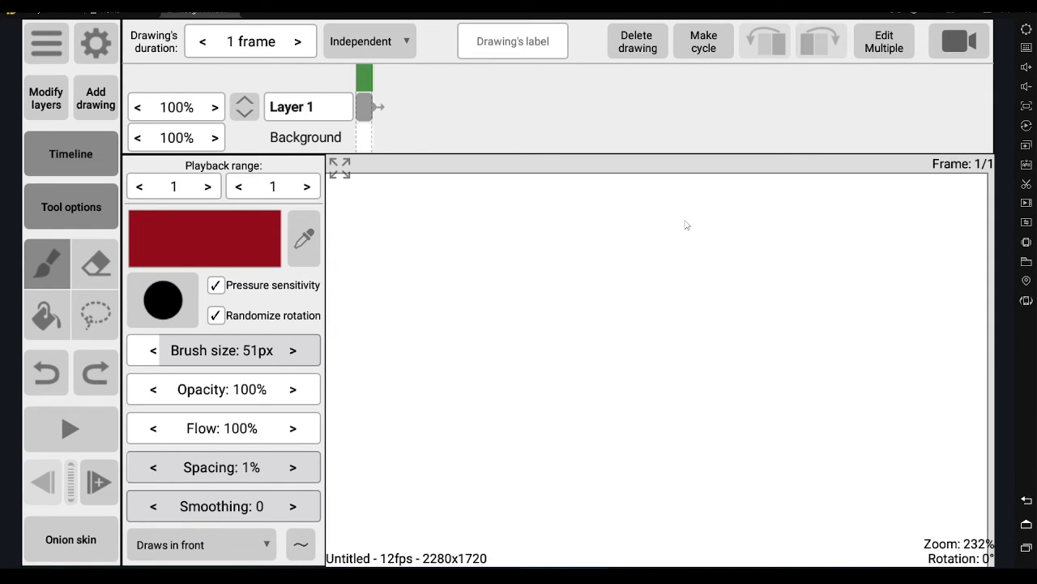
drag(794, 239, 703, 329)
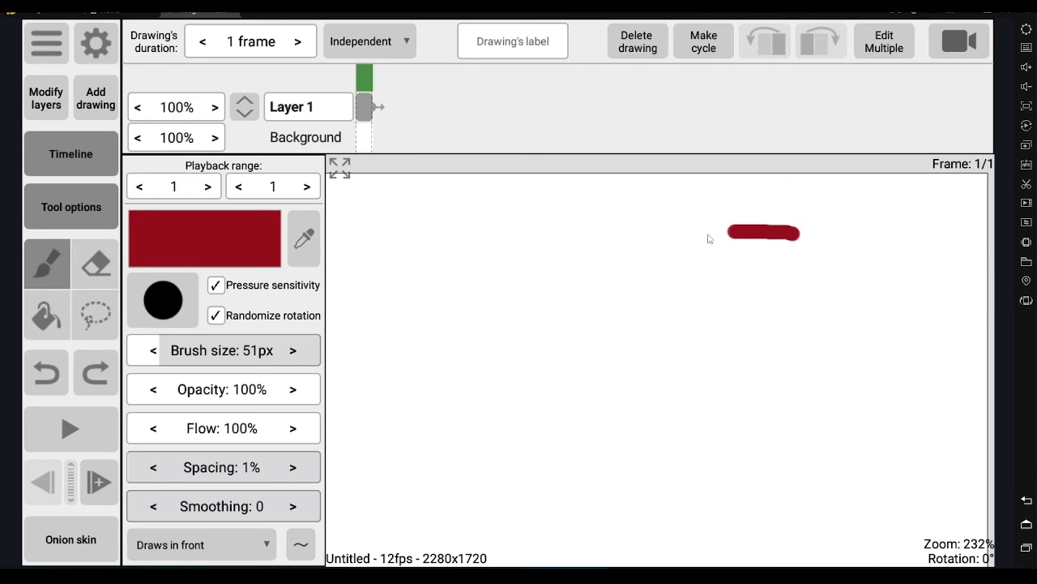
mouse_move(833, 341)
mouse_down()
mouse_move(724, 446)
mouse_move(467, 258)
mouse_move(407, 416)
mouse_move(429, 464)
mouse_up()
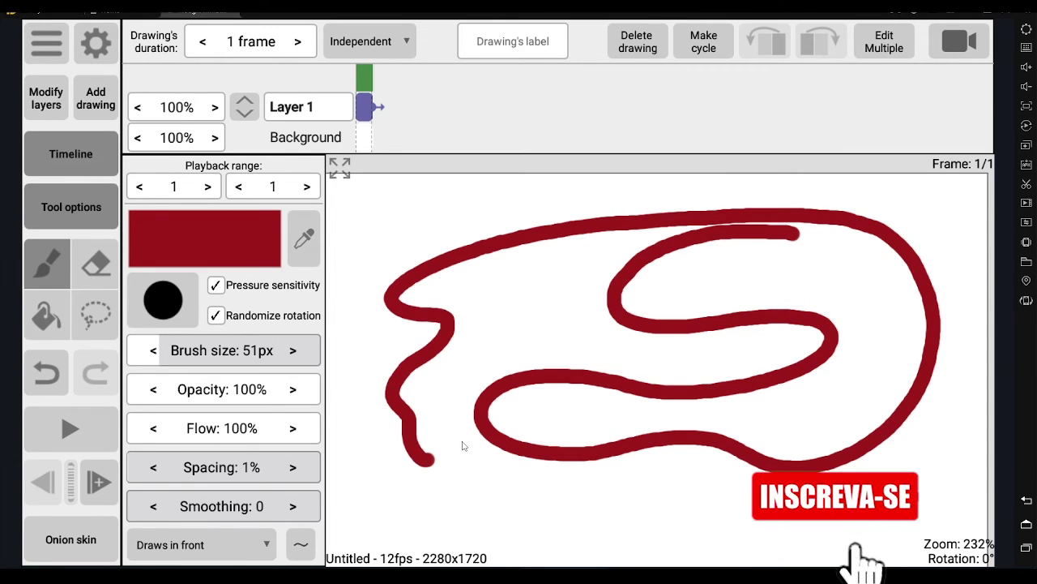
scroll(681, 322, up, 3)
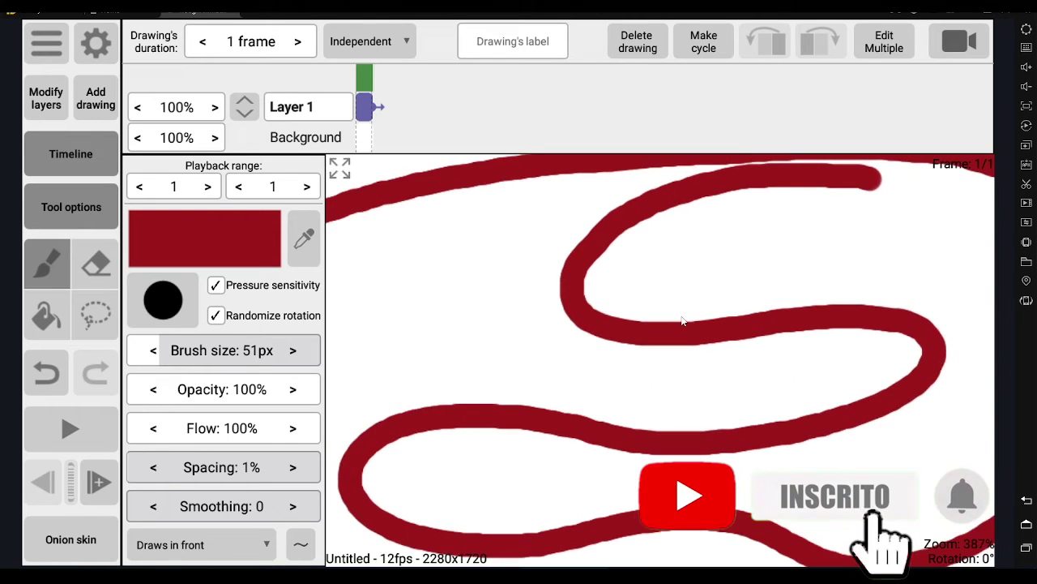
Zoom back out and undo the long dark-red squiggle.
scroll(681, 323, up, 2)
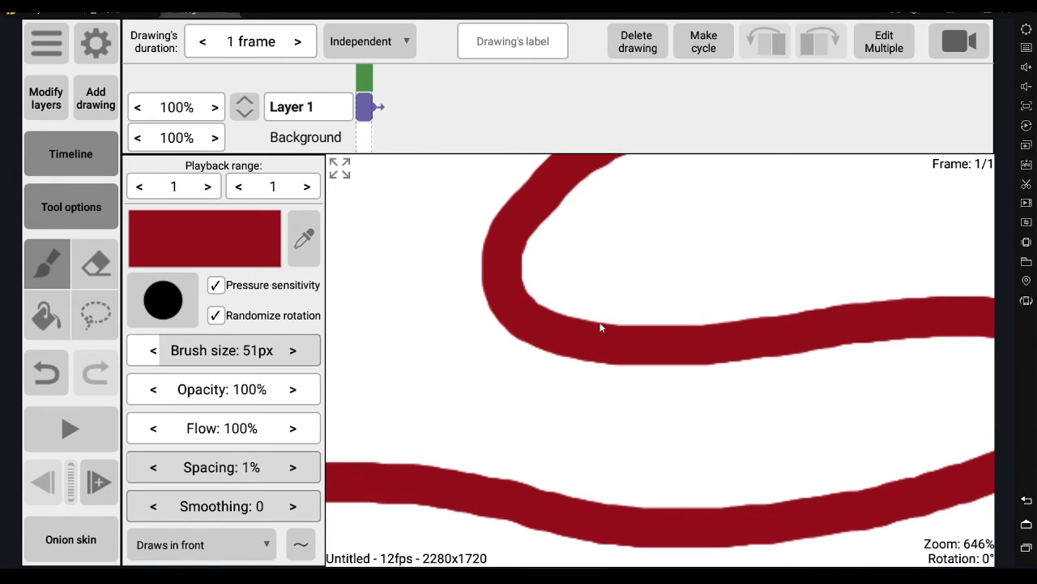
scroll(615, 366, down, 2)
scroll(616, 365, down, 2)
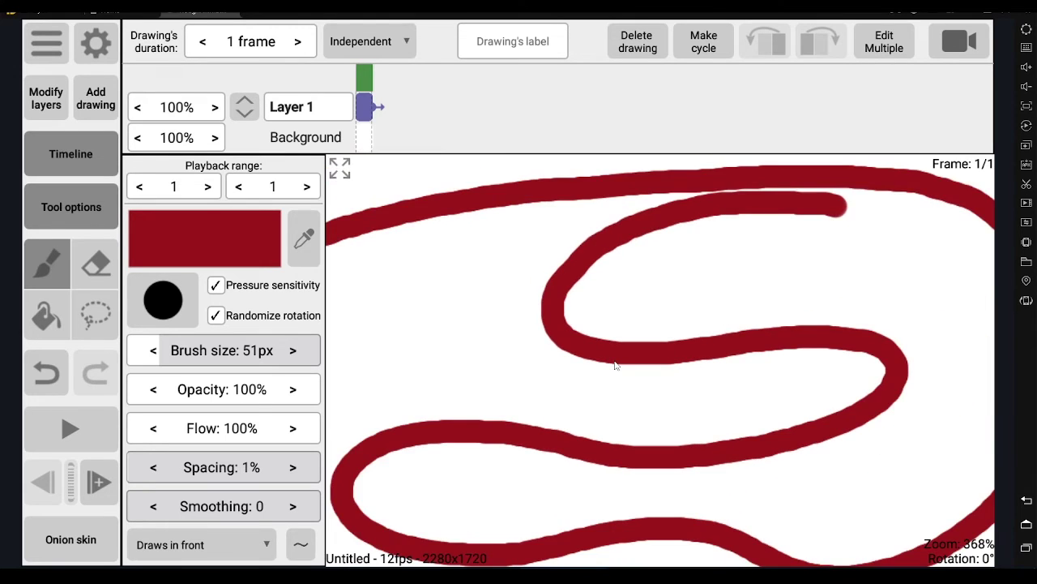
scroll(616, 365, down, 1)
scroll(616, 366, down, 1)
scroll(616, 366, down, 1)
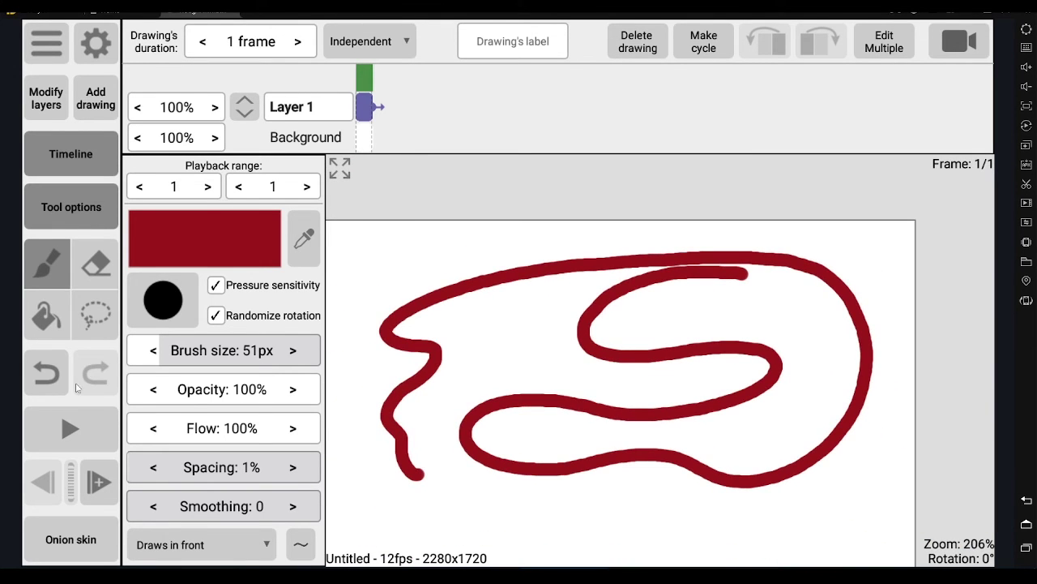
click(48, 369)
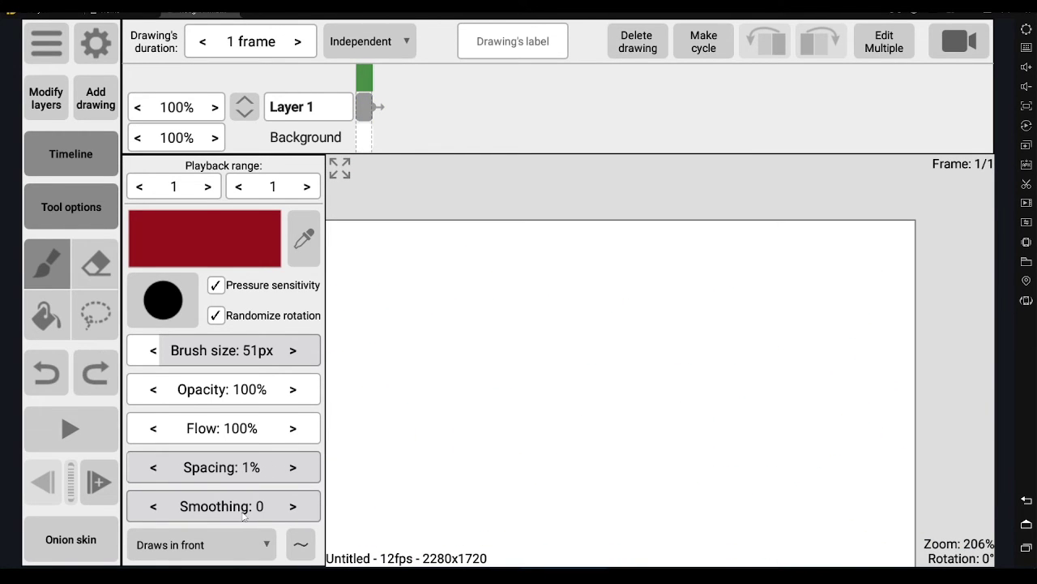
Draw red zig-zag strokes with smoothing at 100, then more with smoothing lowered to 0.
drag(231, 515, 513, 508)
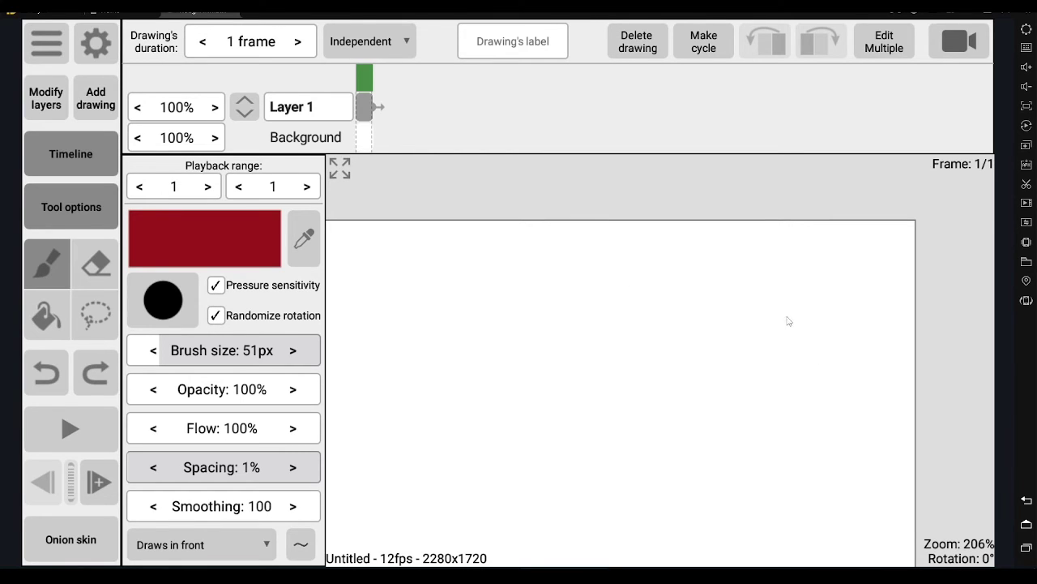
mouse_move(807, 332)
mouse_down()
mouse_move(693, 283)
mouse_move(600, 422)
mouse_move(502, 349)
mouse_move(412, 364)
mouse_move(440, 459)
mouse_move(649, 468)
mouse_move(739, 413)
mouse_move(711, 340)
mouse_move(527, 273)
mouse_move(466, 267)
mouse_up()
mouse_move(736, 237)
mouse_down()
mouse_move(726, 279)
mouse_move(810, 366)
mouse_move(445, 497)
mouse_up()
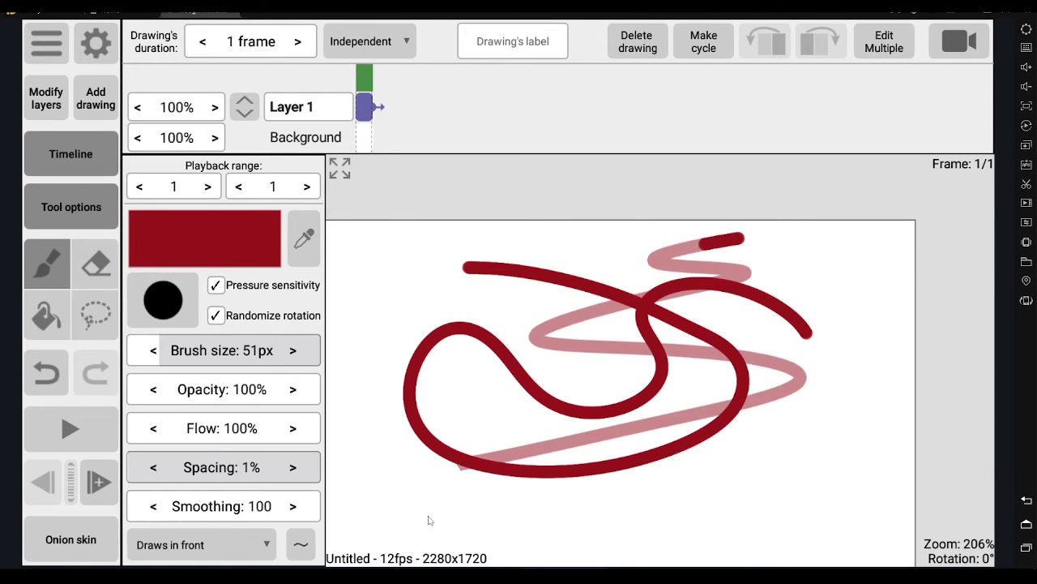
mouse_move(861, 237)
mouse_down()
mouse_move(826, 287)
mouse_move(726, 347)
mouse_up()
mouse_move(798, 353)
mouse_down()
mouse_move(660, 403)
mouse_move(616, 507)
mouse_move(478, 531)
mouse_up()
mouse_move(293, 506)
mouse_down()
mouse_move(178, 506)
mouse_move(77, 525)
mouse_up()
mouse_move(655, 243)
mouse_down()
mouse_move(539, 284)
mouse_move(430, 357)
mouse_move(495, 440)
mouse_move(556, 494)
mouse_move(537, 512)
mouse_up()
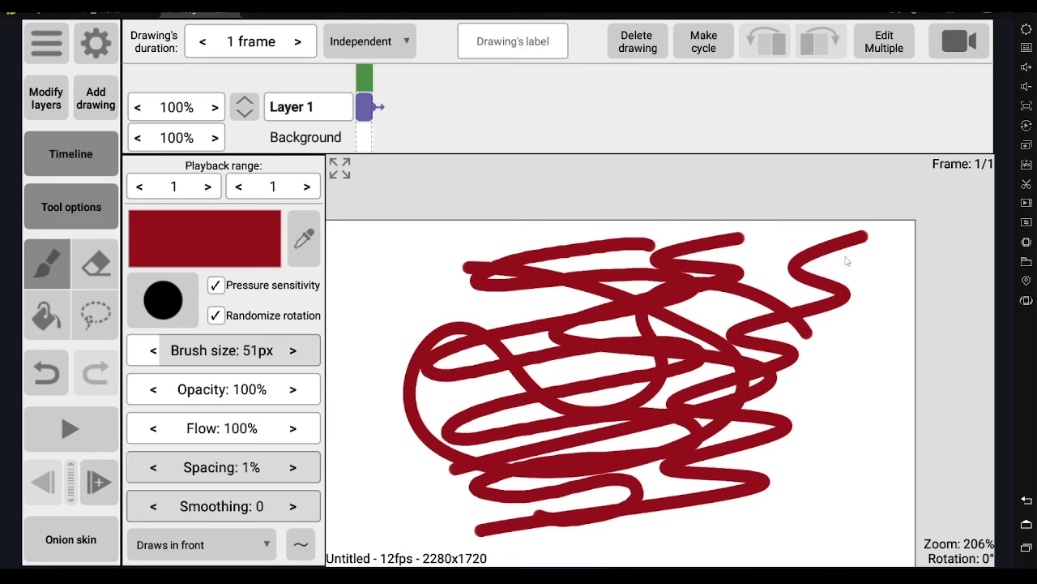
Raise brush smoothing step by step from 0 to 4.
click(293, 507)
click(293, 510)
click(294, 508)
click(293, 507)
Draw a long looping dark-red stroke down the left side of the scribble.
click(476, 243)
drag(457, 251, 418, 485)
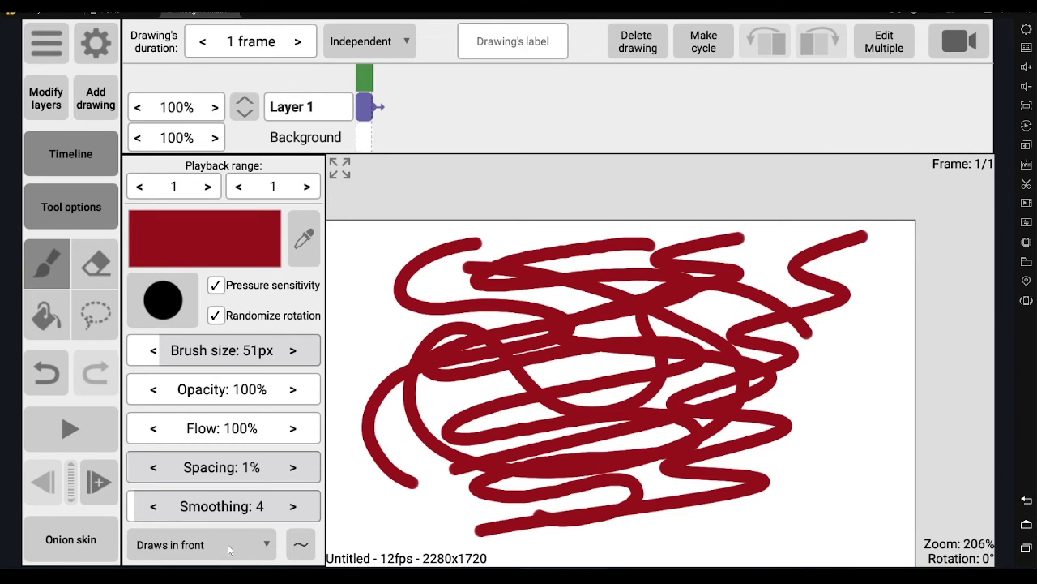
click(46, 317)
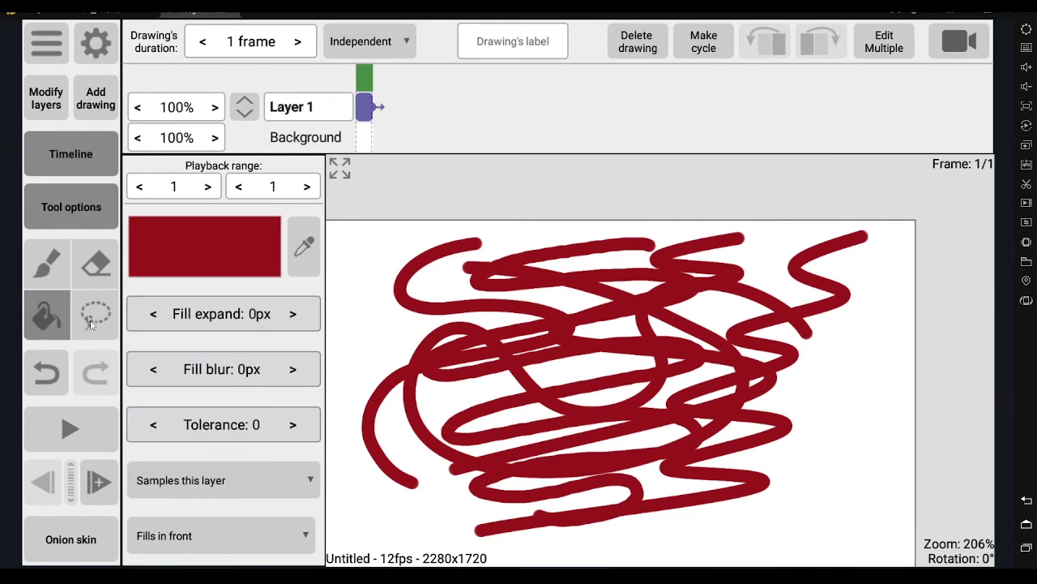
Select all with the lasso tool and delete every red scribble.
click(94, 322)
click(189, 242)
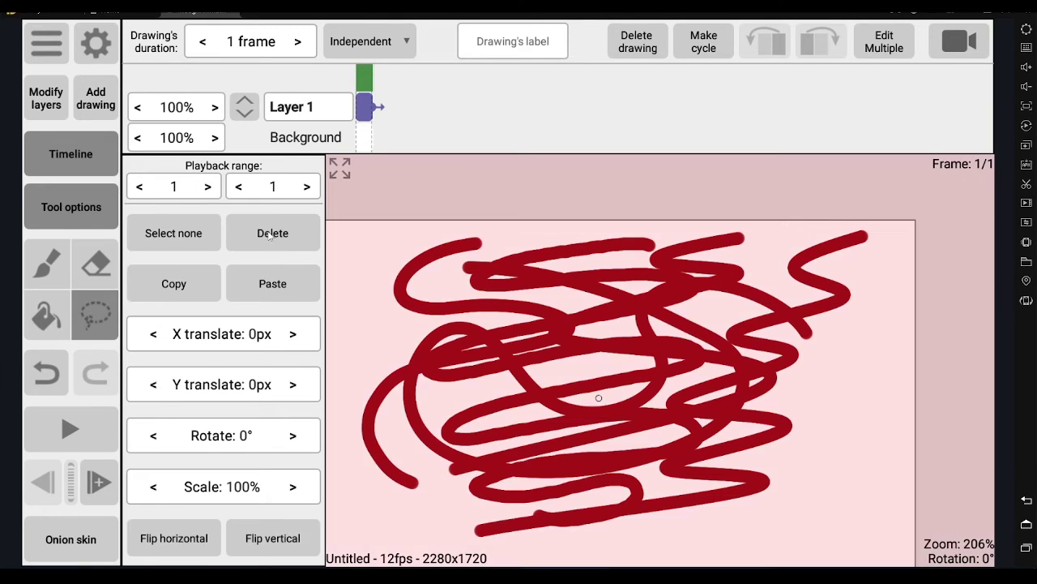
click(266, 239)
Return to the brush and set its colour to black, then to the saved green.
click(46, 268)
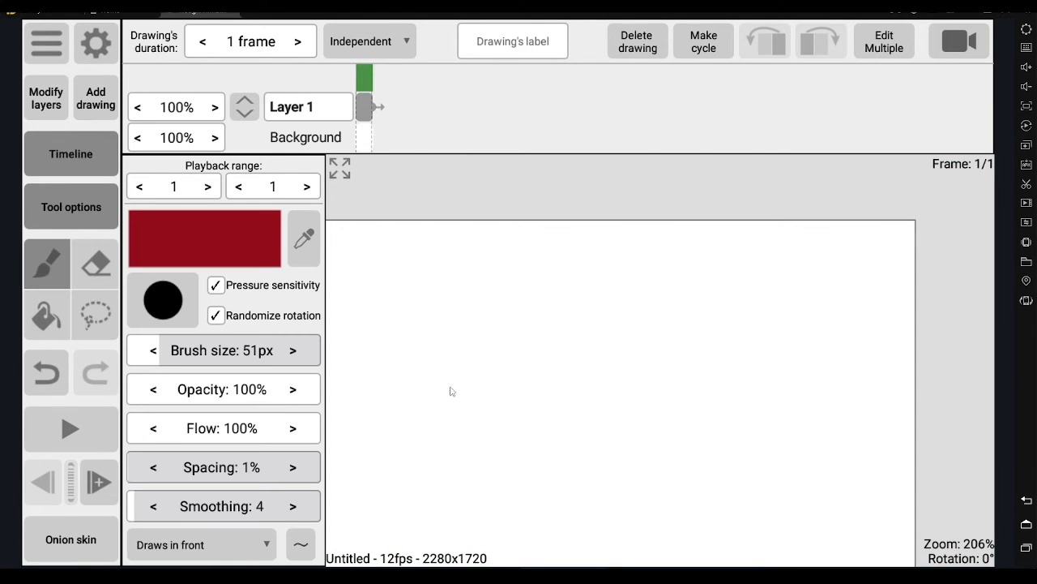
click(226, 242)
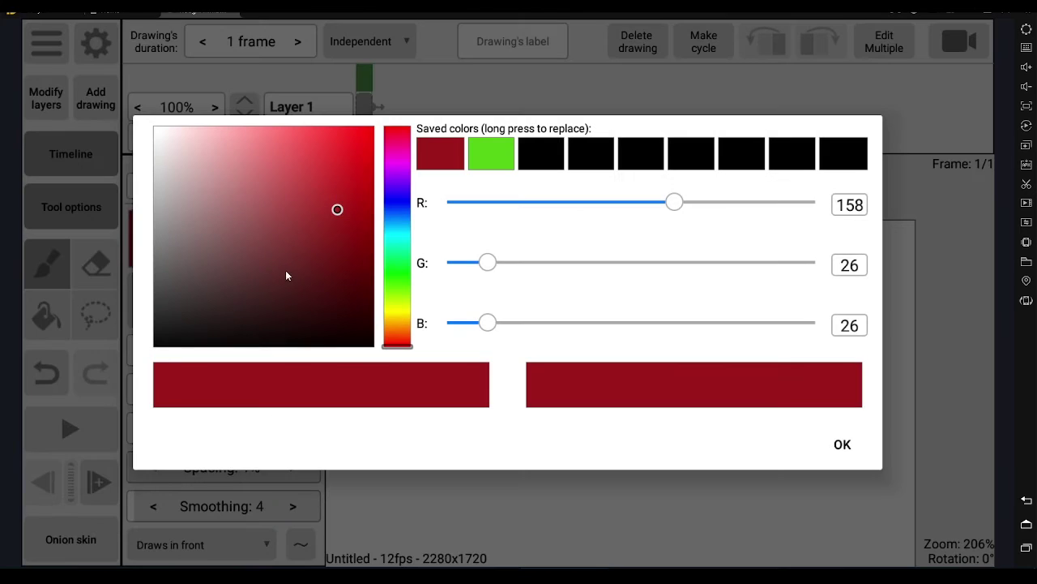
click(556, 164)
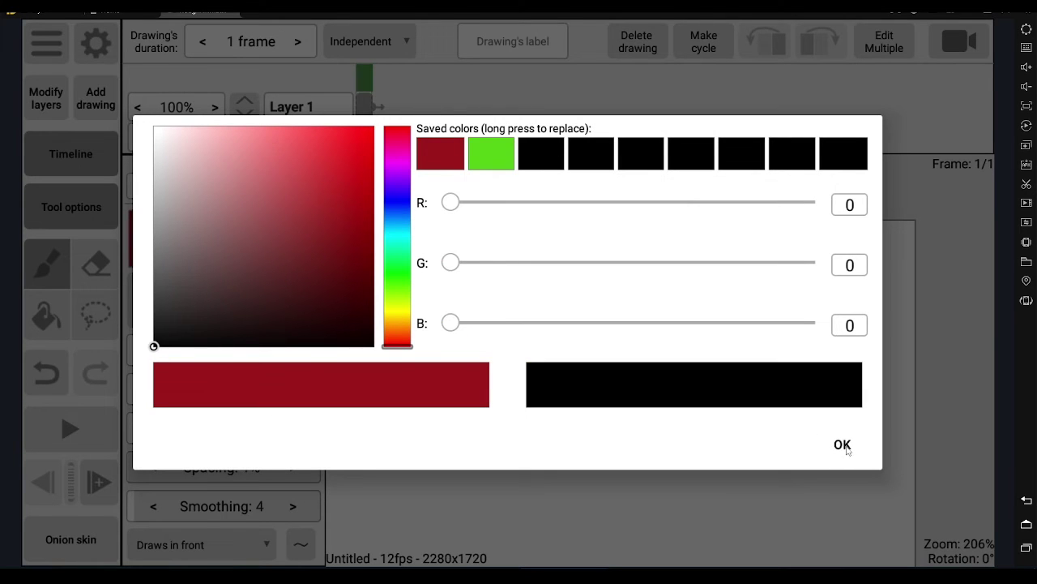
click(843, 445)
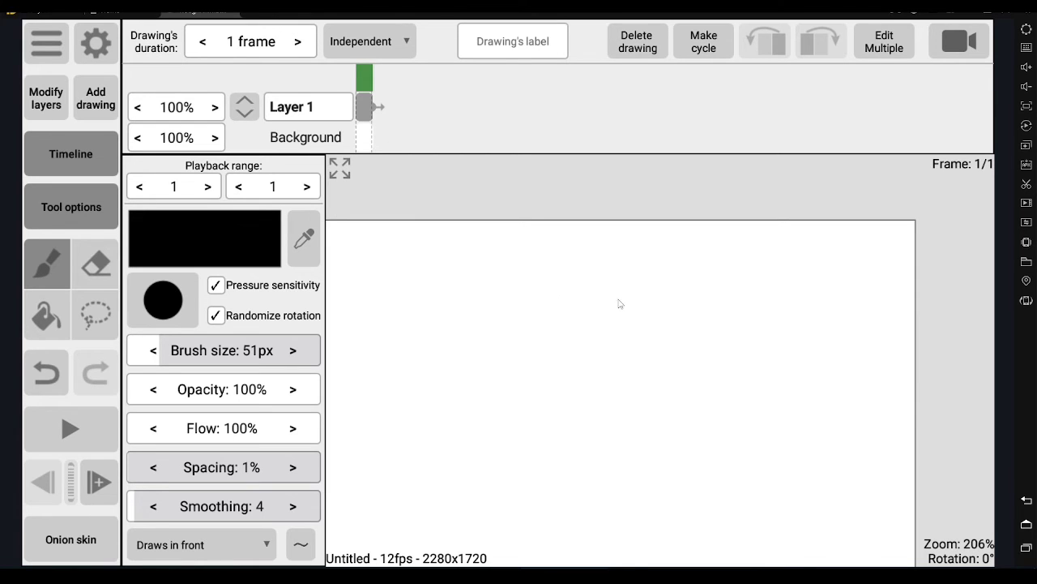
click(207, 256)
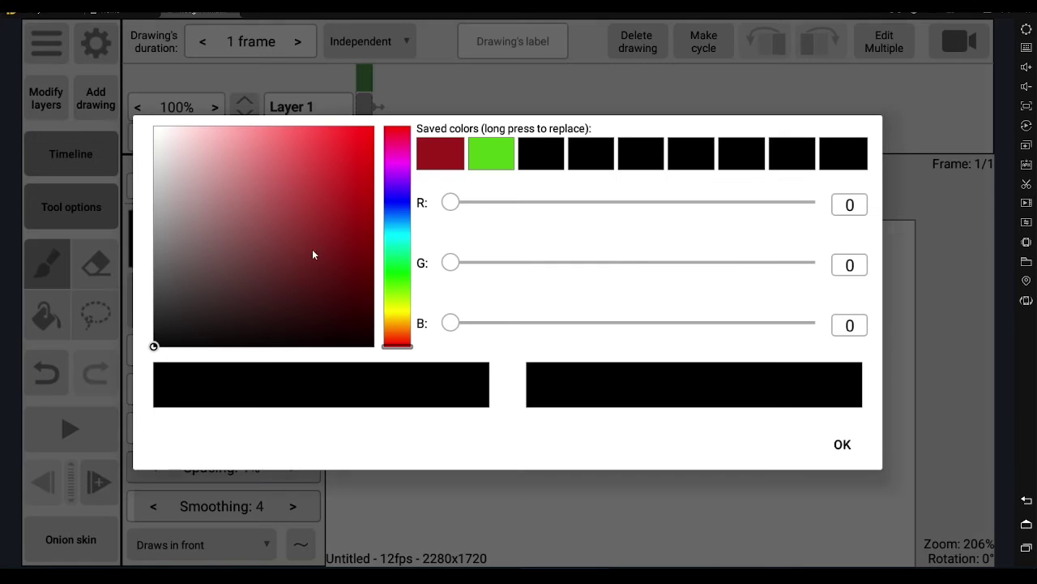
click(484, 159)
click(833, 444)
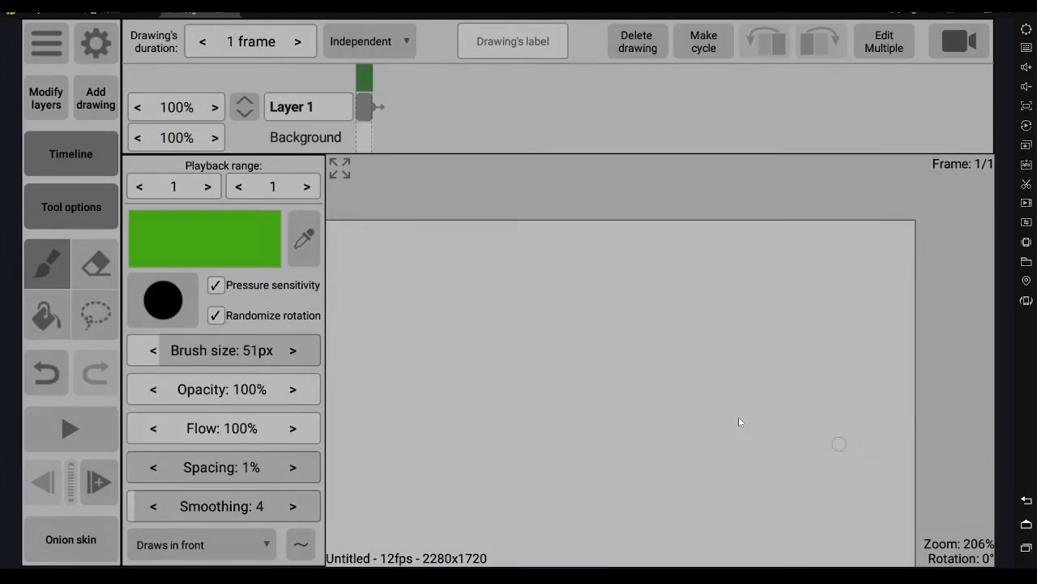
Draw a green C-shaped curve, then lower brush smoothing to 2.
mouse_move(776, 285)
mouse_down()
mouse_move(685, 359)
mouse_move(783, 340)
mouse_up()
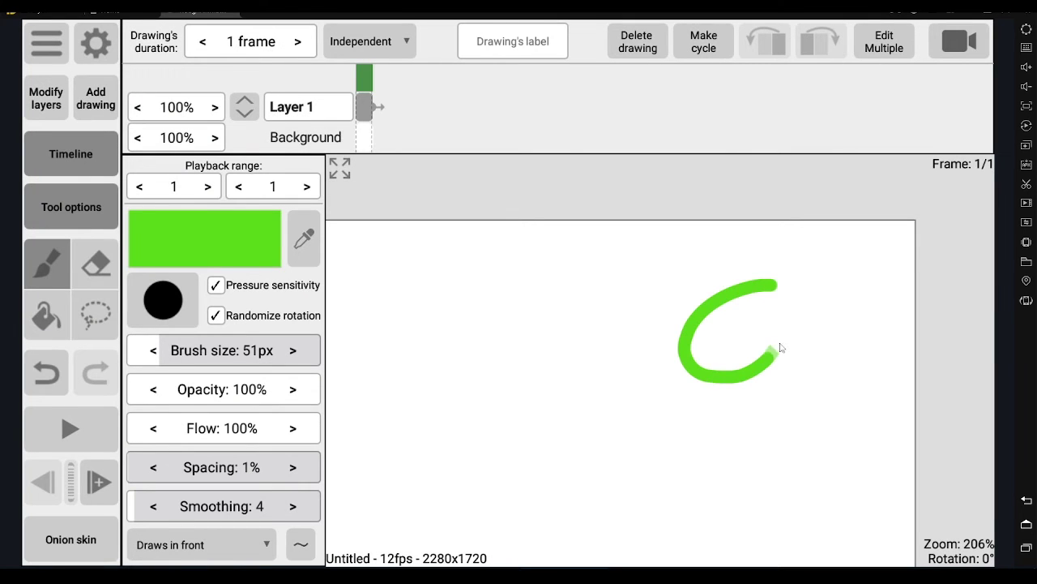
click(153, 506)
click(154, 505)
Switch the brush to the saved maroon colour and draw a curve crossing the green C.
click(225, 246)
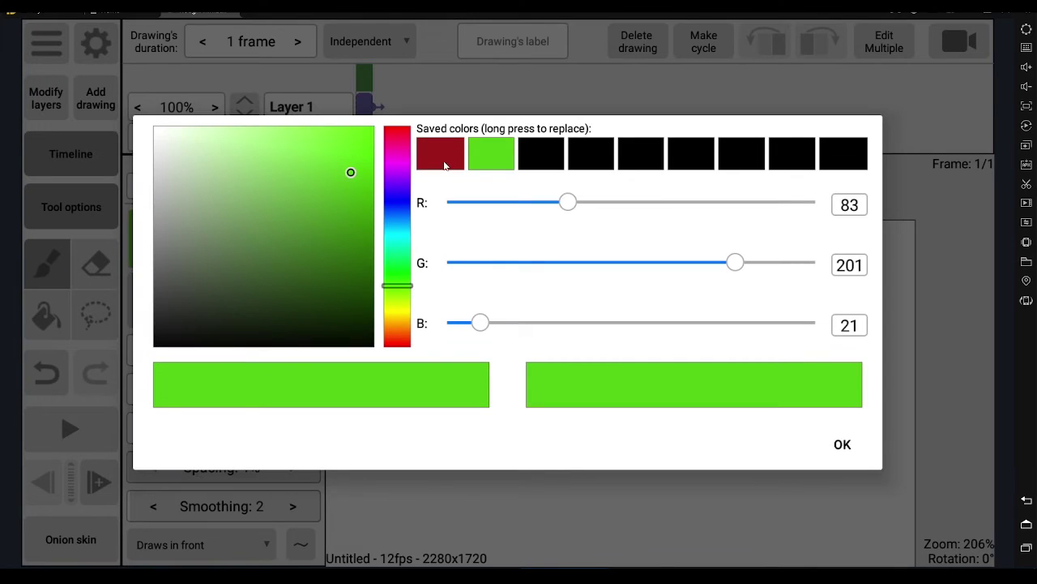
click(443, 158)
click(843, 444)
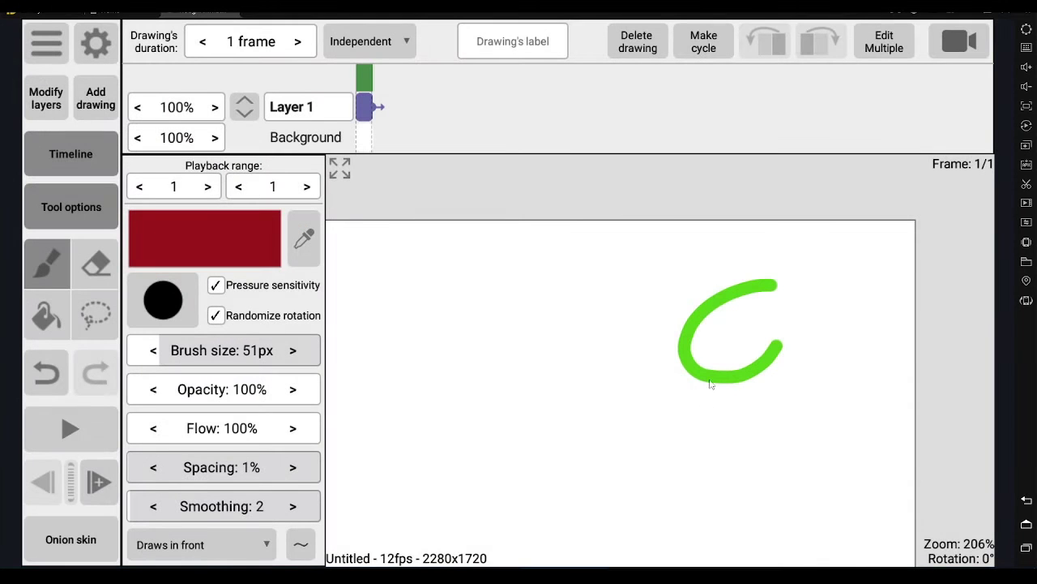
mouse_move(636, 310)
mouse_down()
mouse_move(714, 316)
mouse_move(632, 417)
mouse_up()
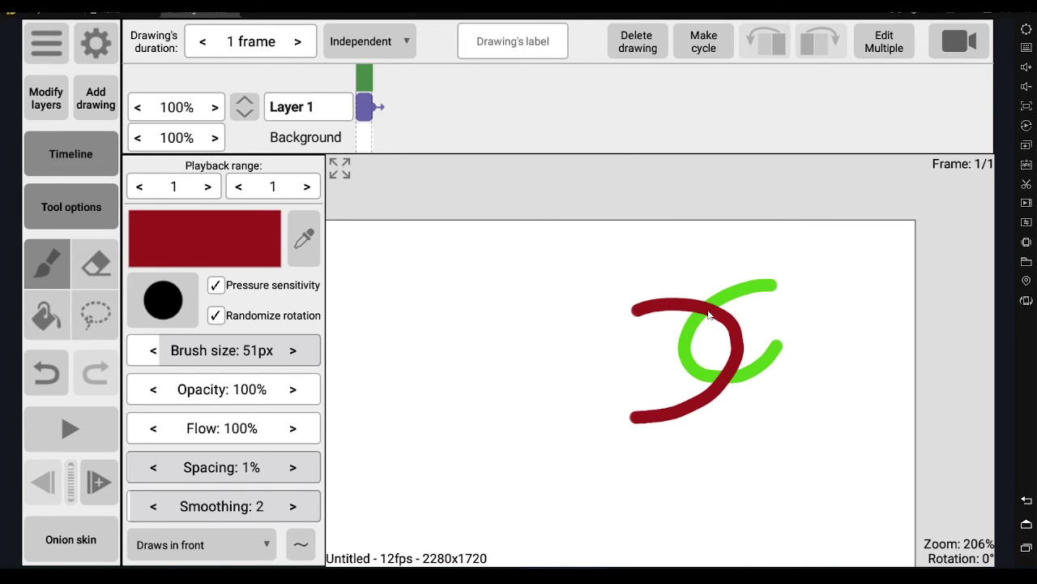
click(213, 548)
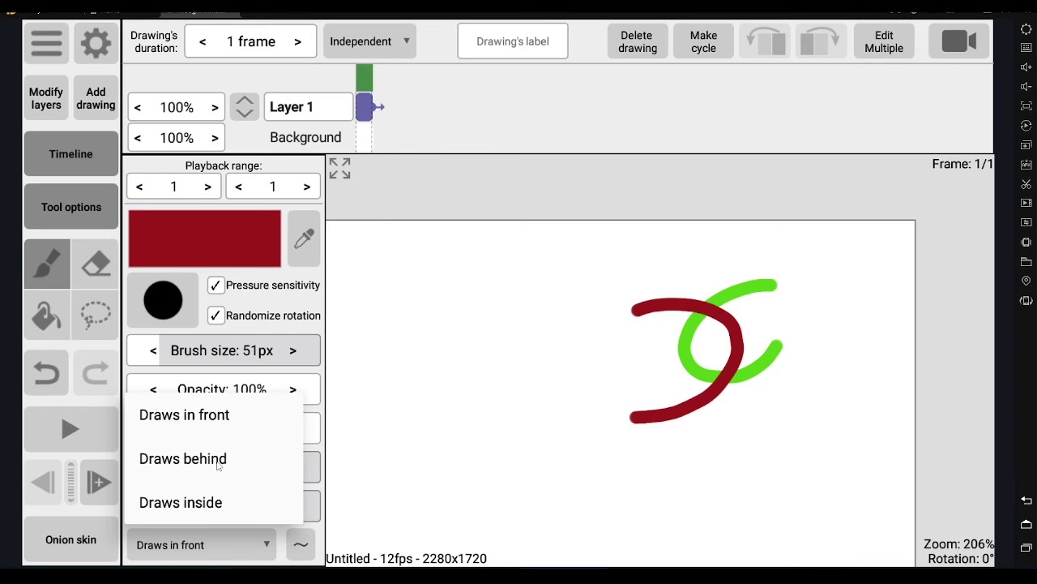
Set Draws behind mode, switch to saved black, and draw a curve passing under the maroon stroke.
click(218, 462)
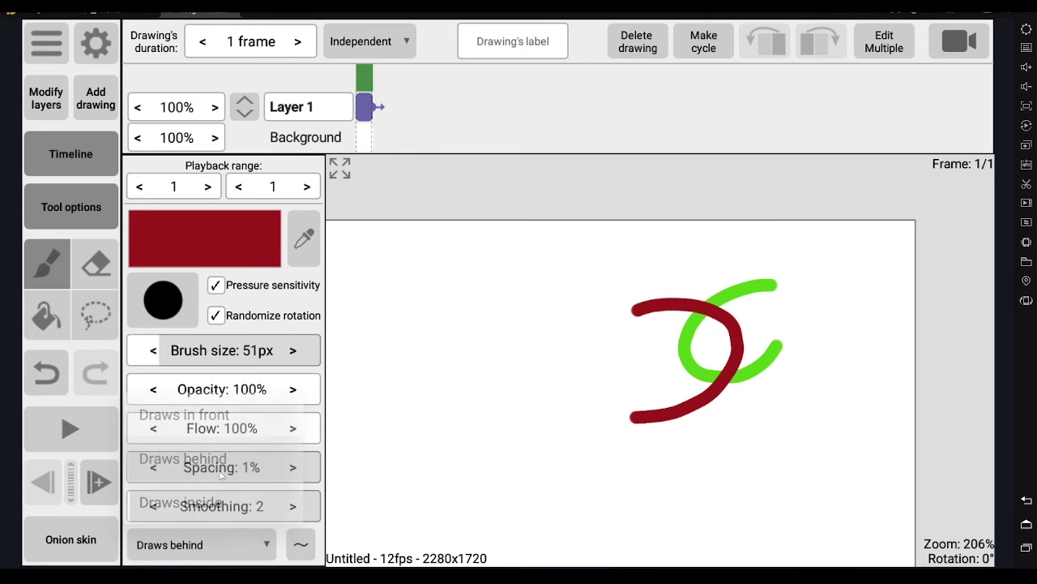
click(236, 248)
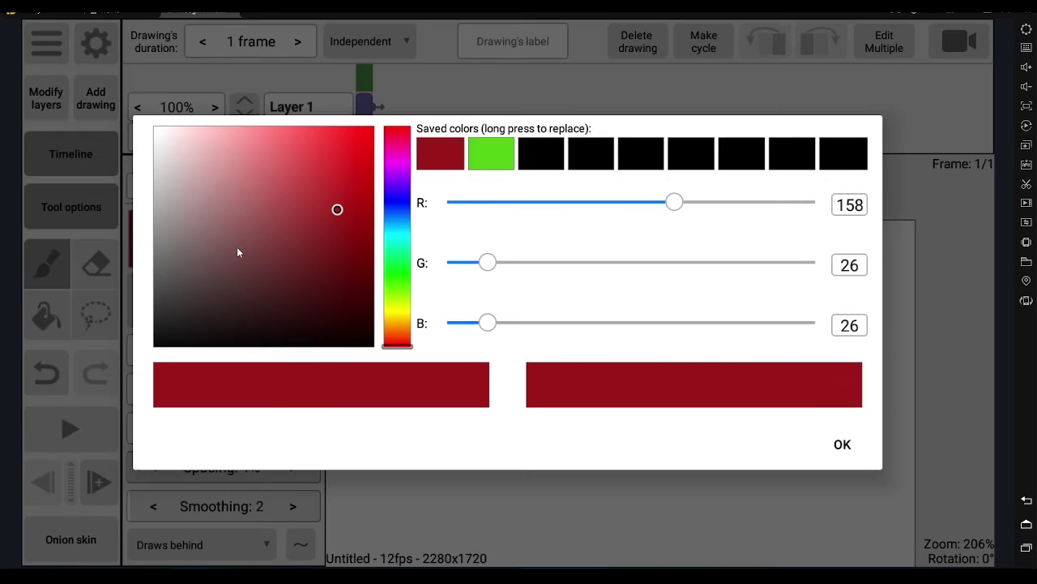
click(551, 162)
click(841, 445)
drag(606, 365, 692, 477)
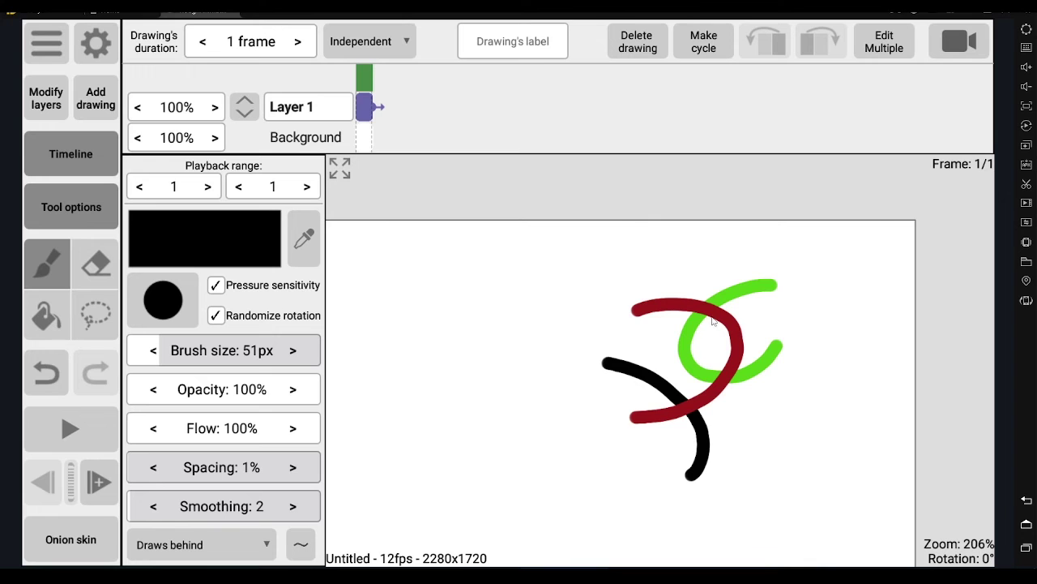
click(203, 240)
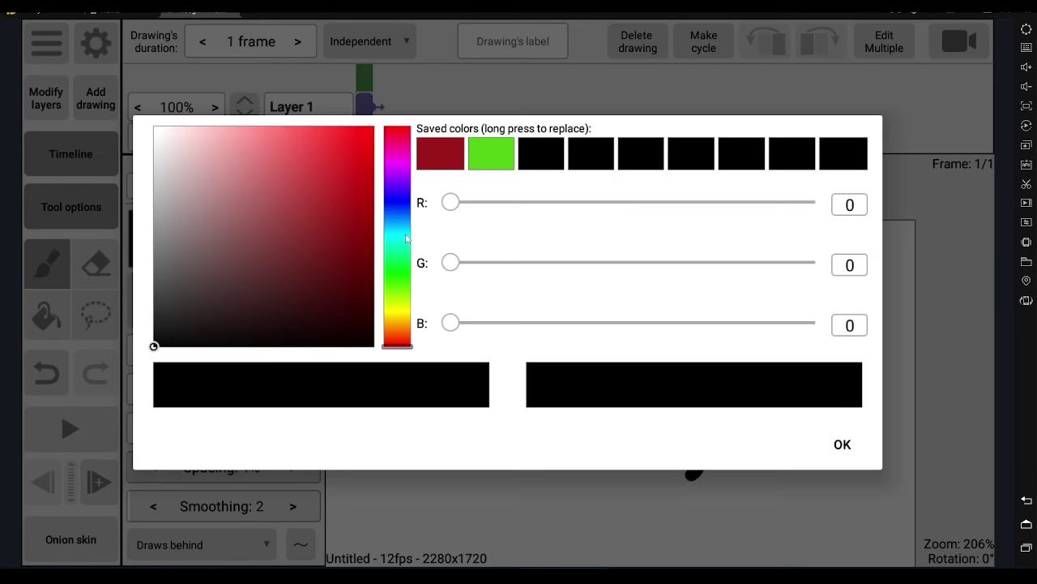
Make the brush bright yellow, save it as the third saved colour, and paint behind the strokes.
drag(401, 322, 398, 316)
drag(367, 264, 425, 107)
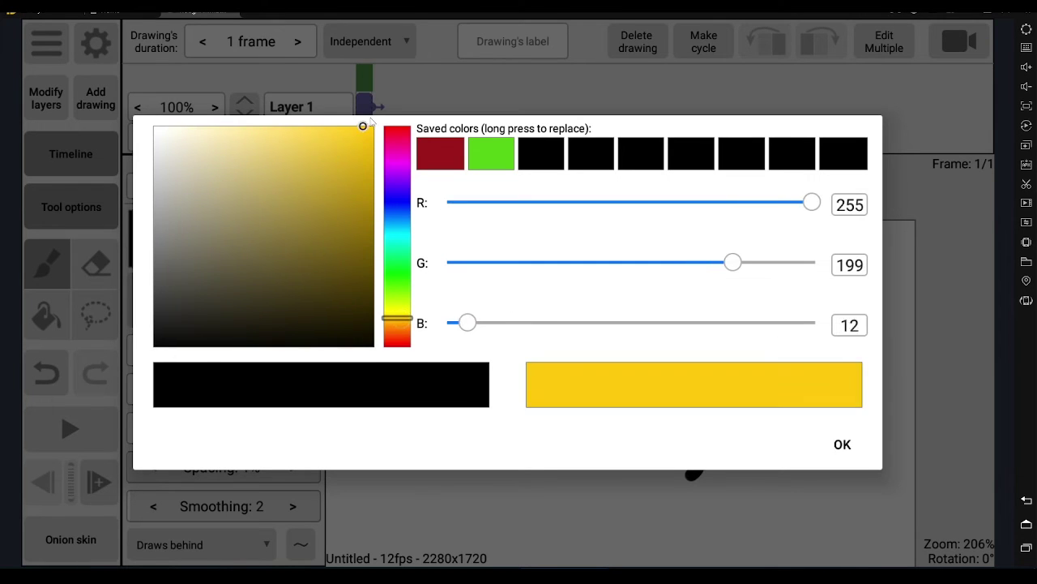
click(548, 162)
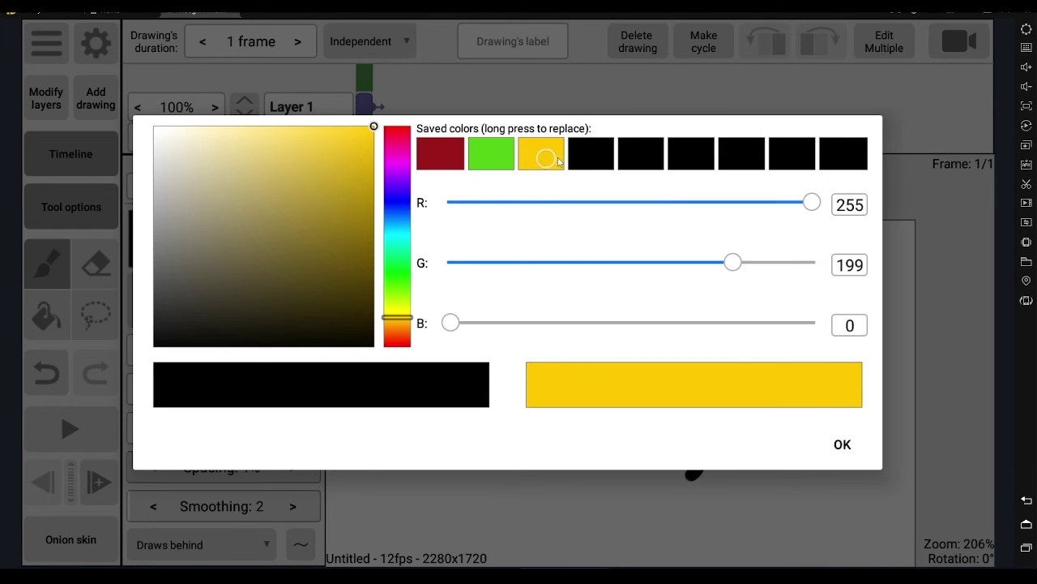
click(852, 446)
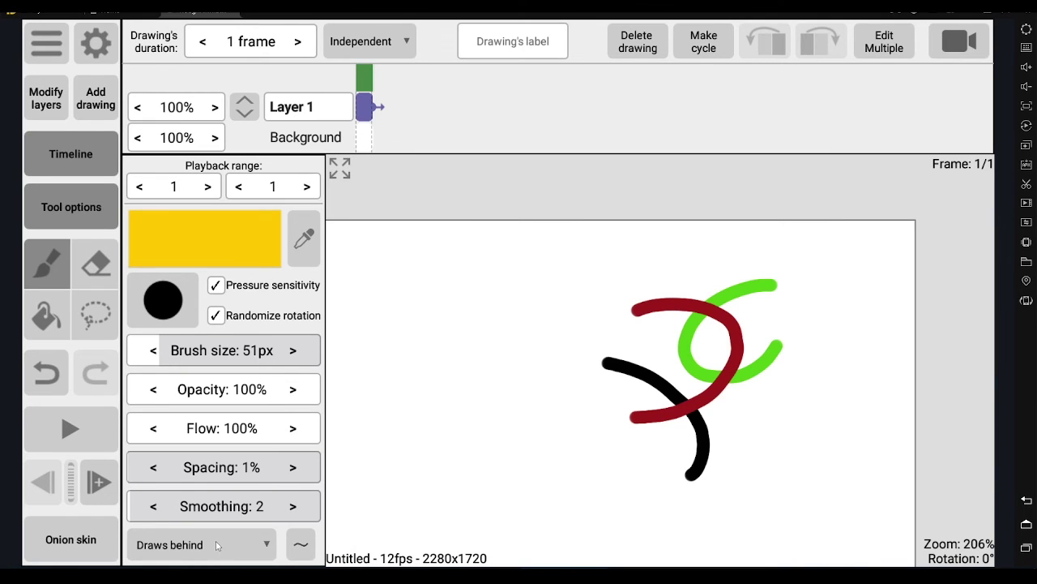
mouse_move(719, 323)
mouse_down()
mouse_move(688, 340)
mouse_move(726, 371)
mouse_up()
Switch back to Draws in front and dab a yellow blob over the red and green strokes.
click(184, 550)
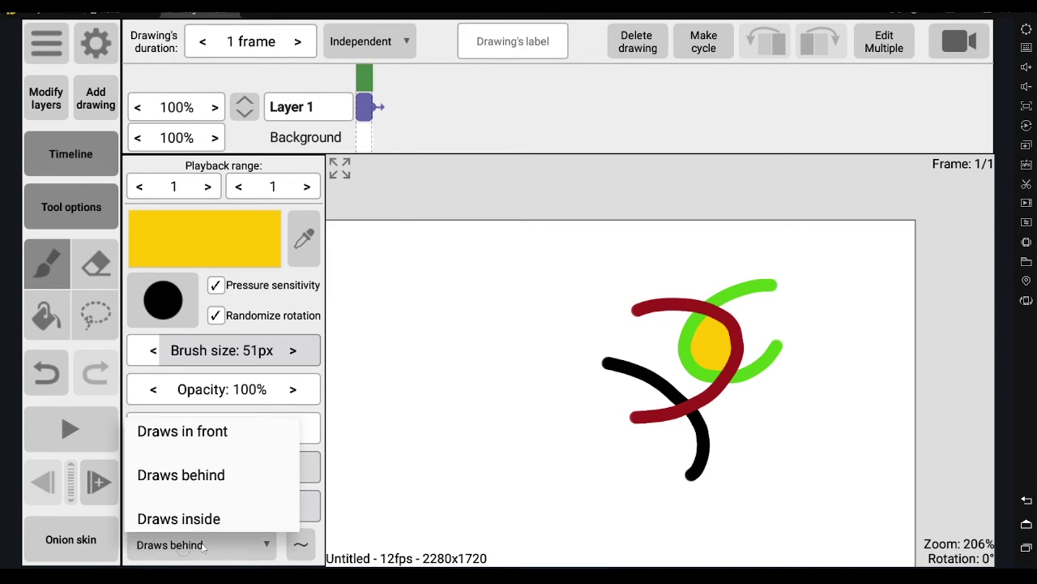
click(213, 416)
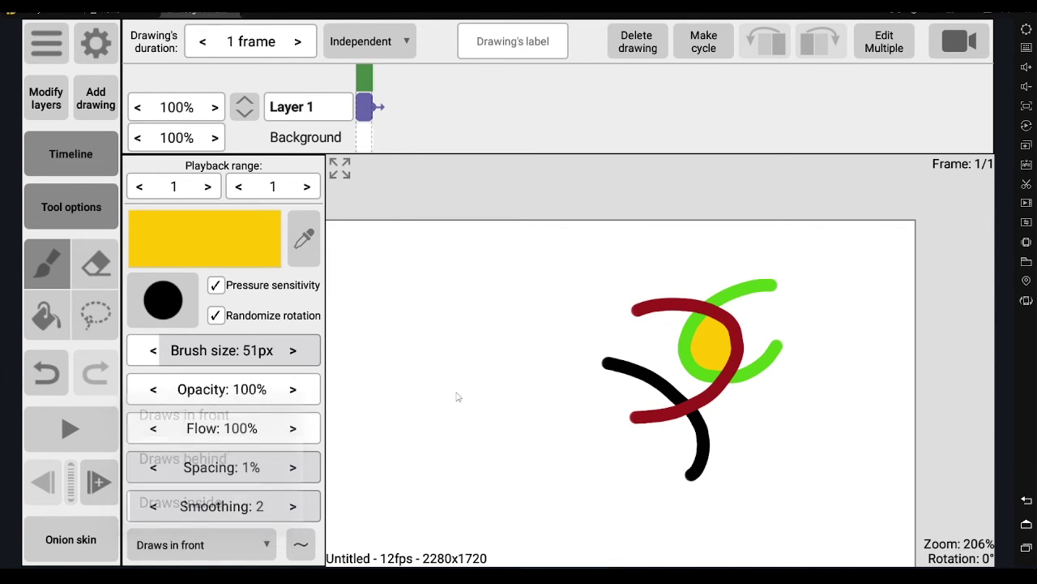
click(739, 368)
drag(742, 365, 755, 344)
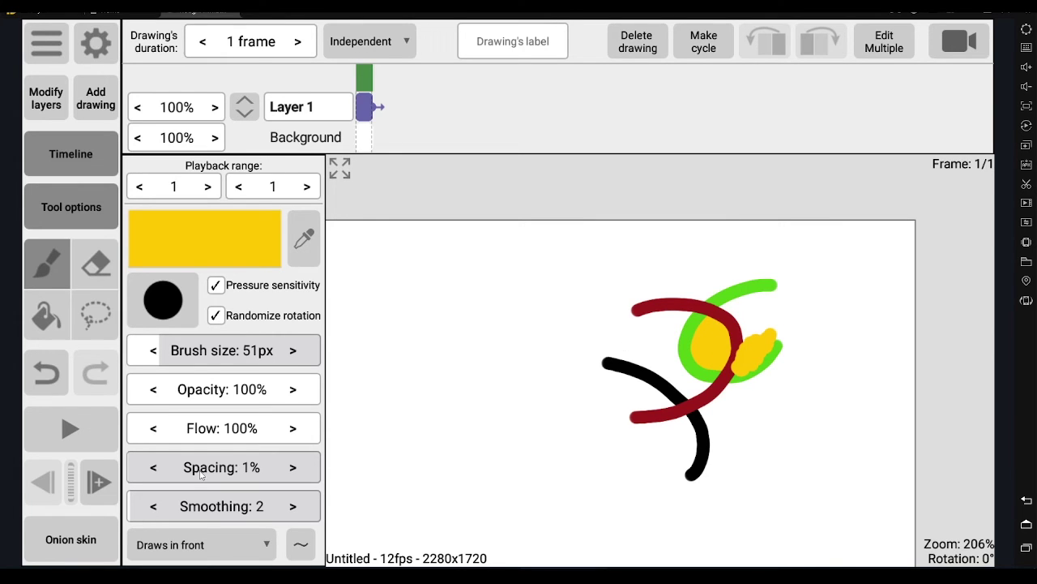
Set Draws inside mode and paint yellow over the red and black strokes.
click(184, 551)
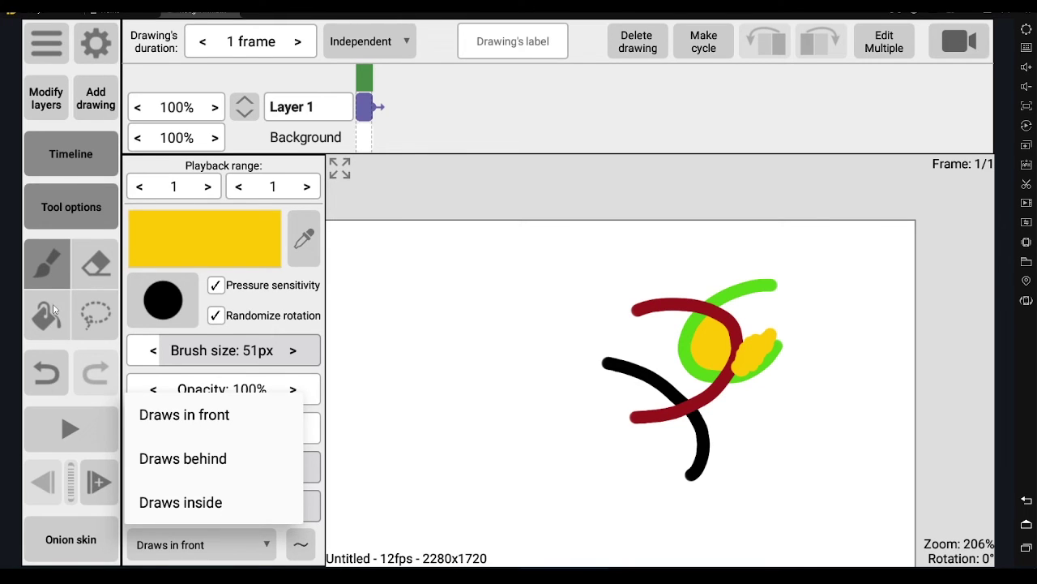
click(216, 504)
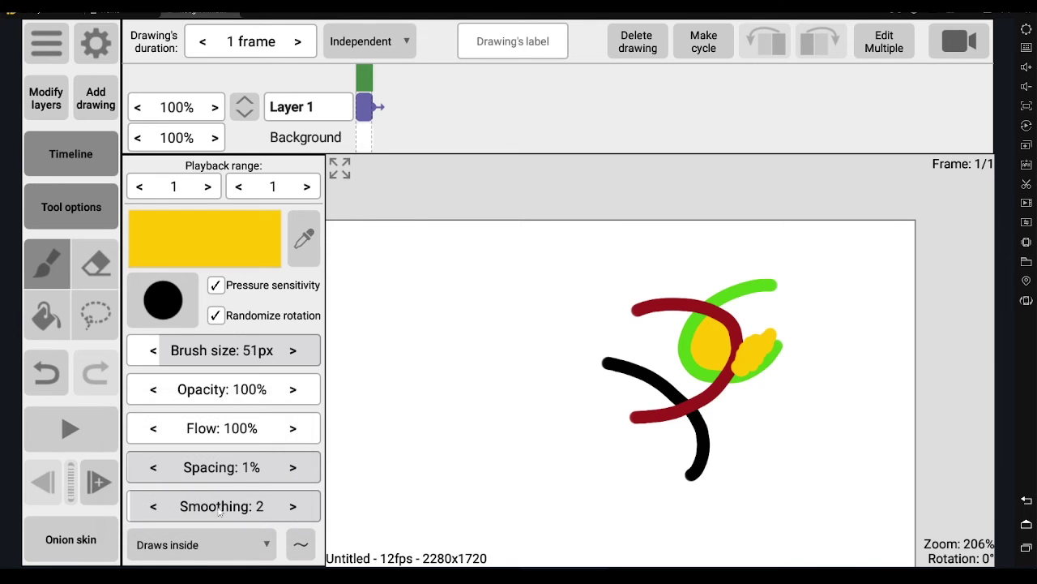
mouse_move(707, 386)
mouse_down()
mouse_move(670, 403)
mouse_move(649, 387)
mouse_up()
Recolour more of the black and bottom dark-red strokes yellow, then paint yellow letters F and B.
drag(649, 386, 627, 367)
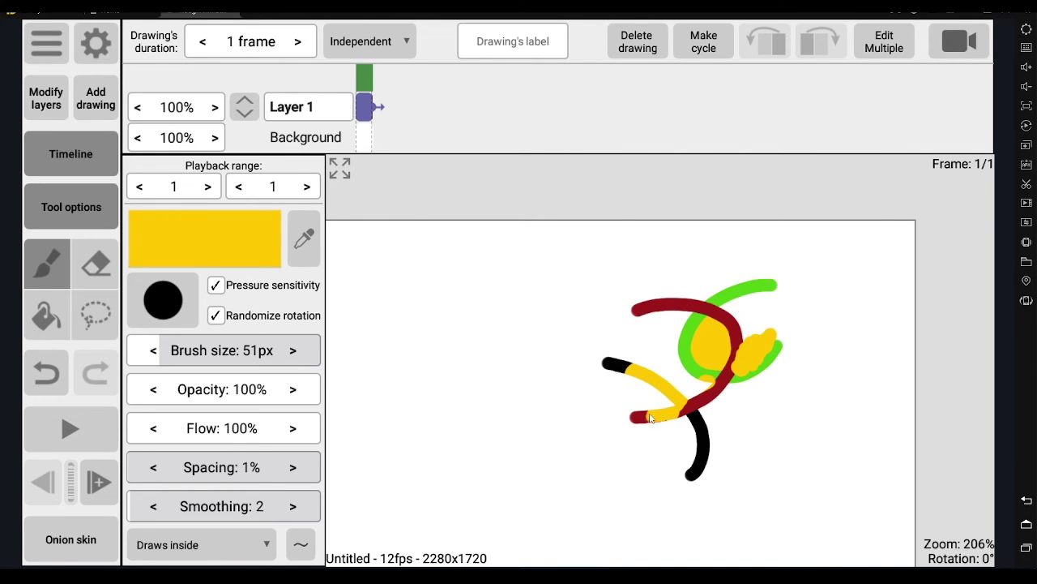
drag(664, 415, 645, 417)
mouse_move(400, 243)
mouse_down()
mouse_move(379, 276)
mouse_move(403, 260)
mouse_up()
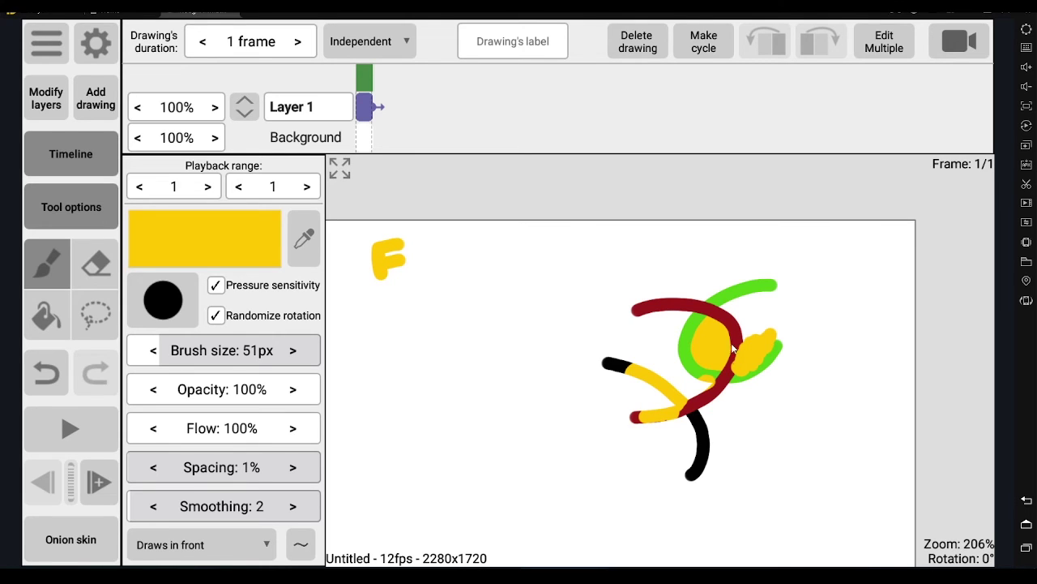
drag(381, 291, 387, 336)
drag(363, 296, 390, 334)
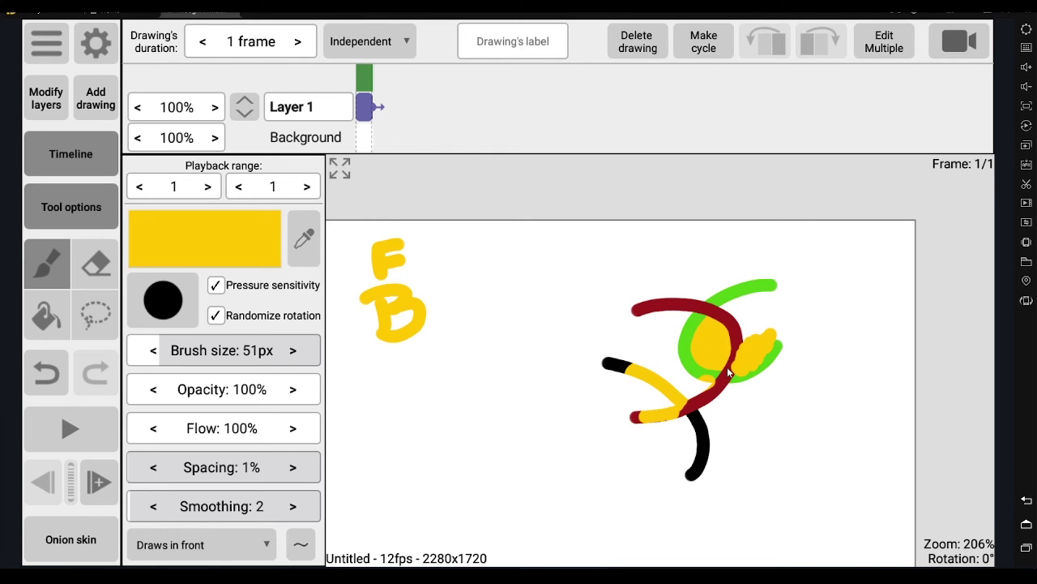
Switch to Draws in front and paint a yellow I plus a short stroke above the red arc.
click(216, 546)
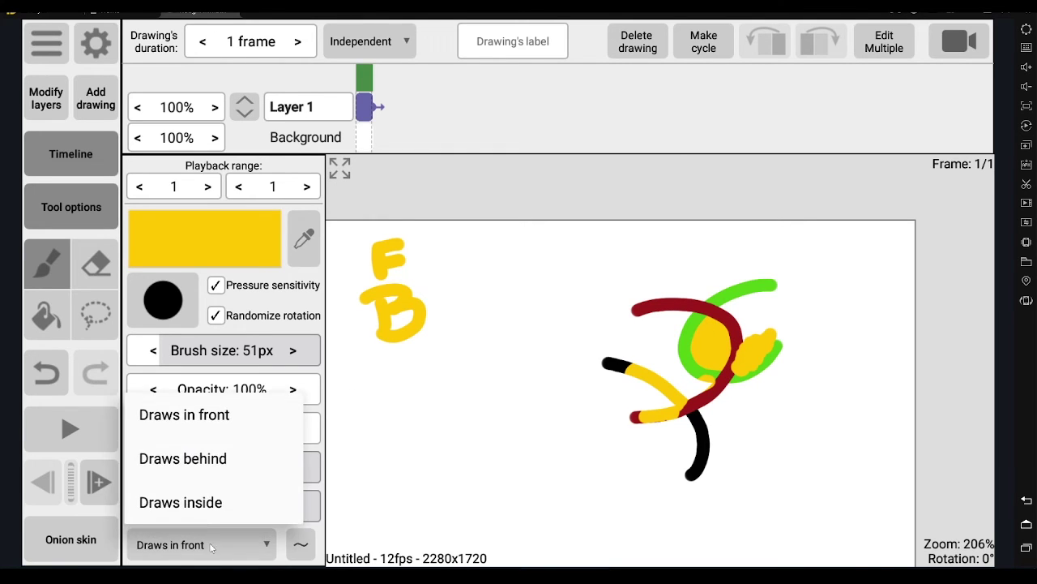
click(395, 366)
drag(393, 355, 395, 395)
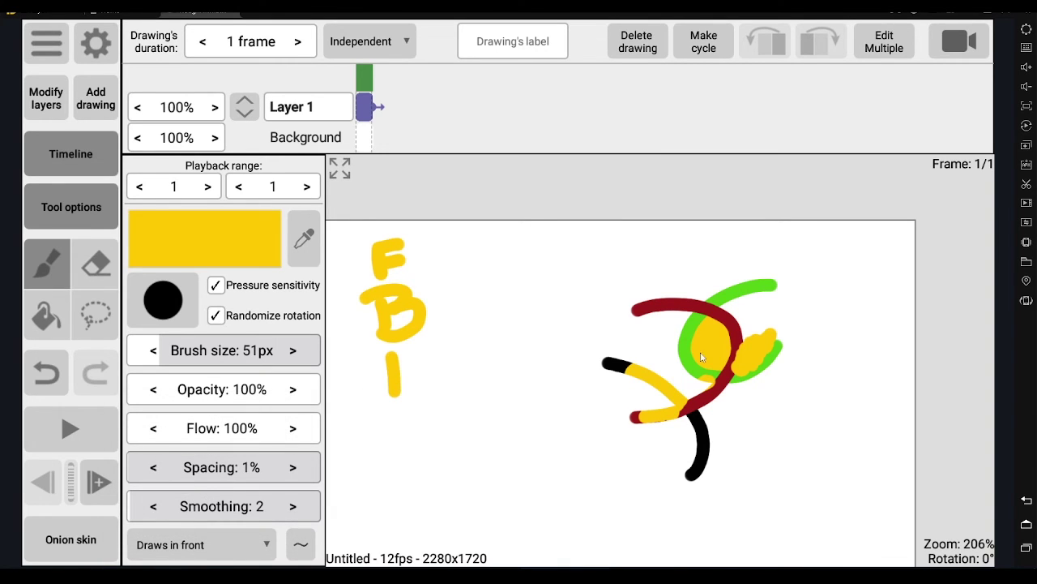
drag(658, 277, 702, 261)
Return to Draws inside mode and recolour the upper dark-red arc yellow.
click(201, 545)
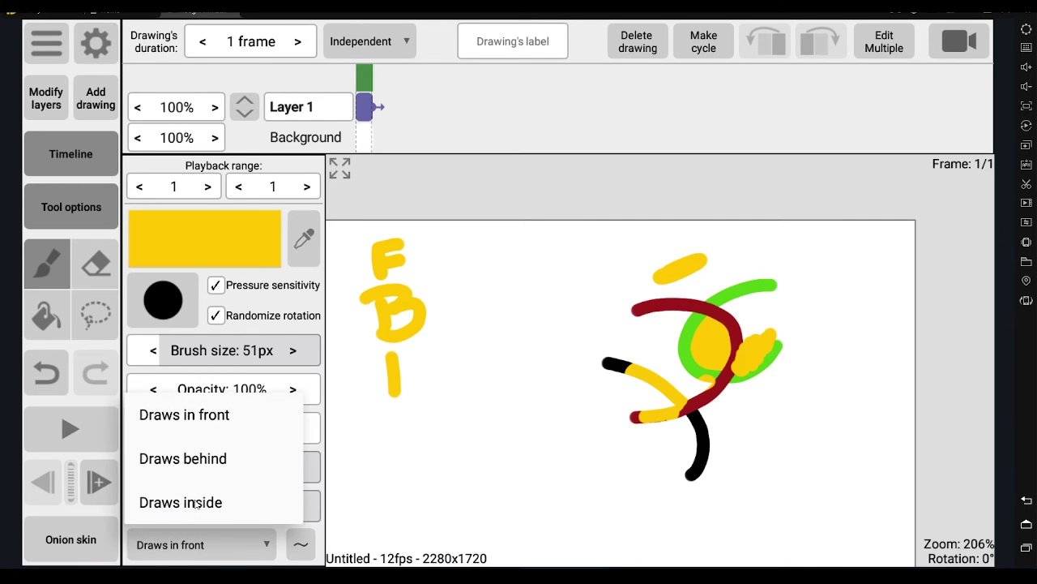
click(189, 502)
drag(611, 267, 585, 280)
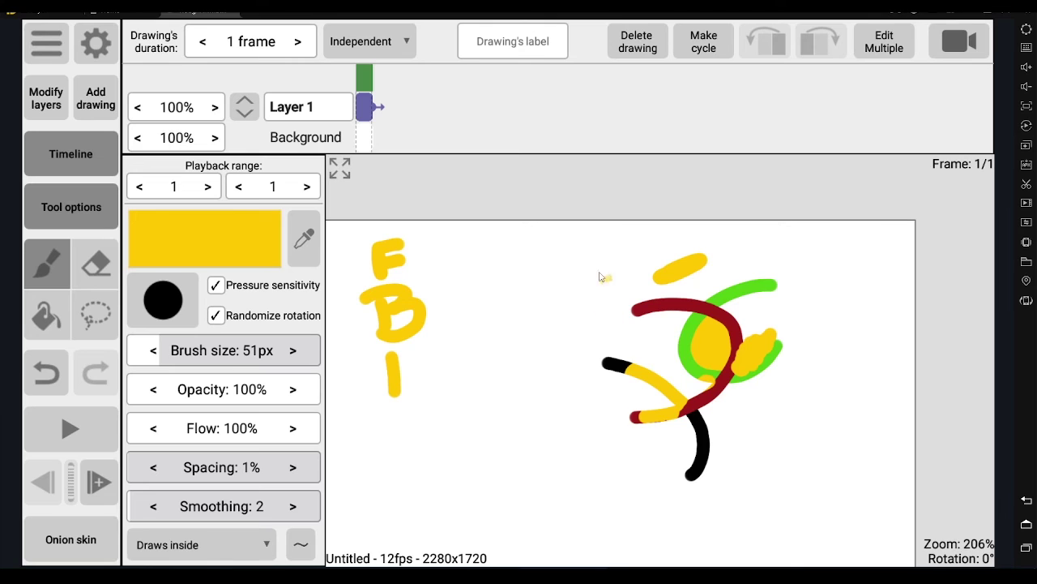
mouse_move(616, 316)
mouse_down()
mouse_move(623, 327)
mouse_move(653, 304)
mouse_move(736, 319)
mouse_move(740, 385)
mouse_up()
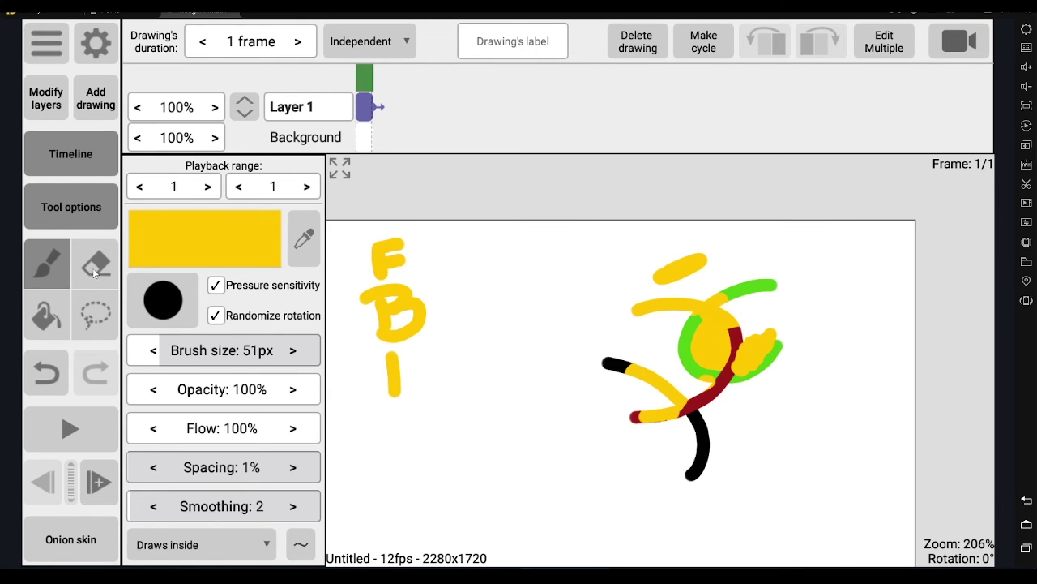
click(95, 274)
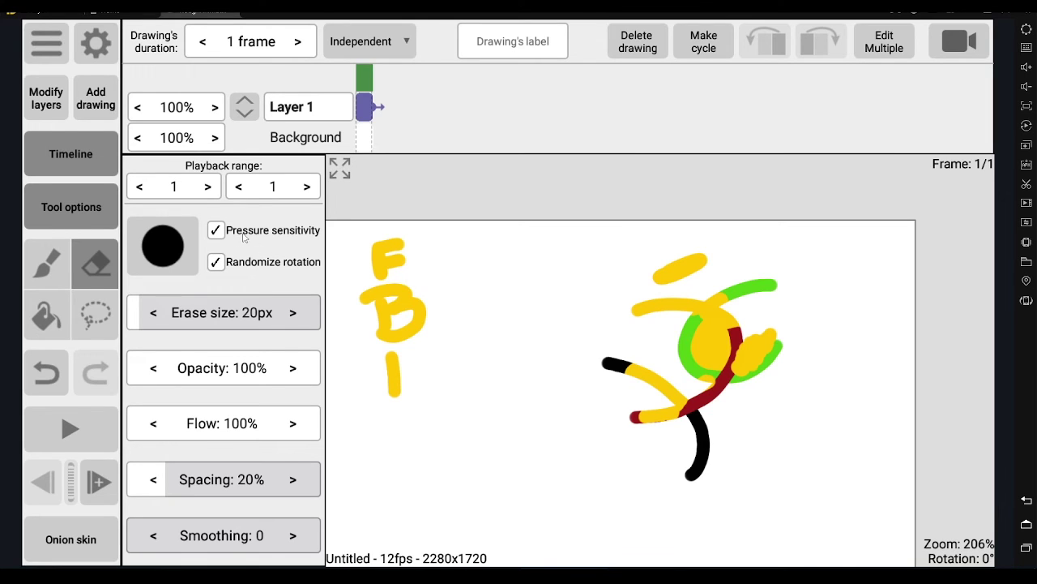
Keep the hard round eraser tip, enlarge it to 66px, and erase the yellow B and I.
click(186, 256)
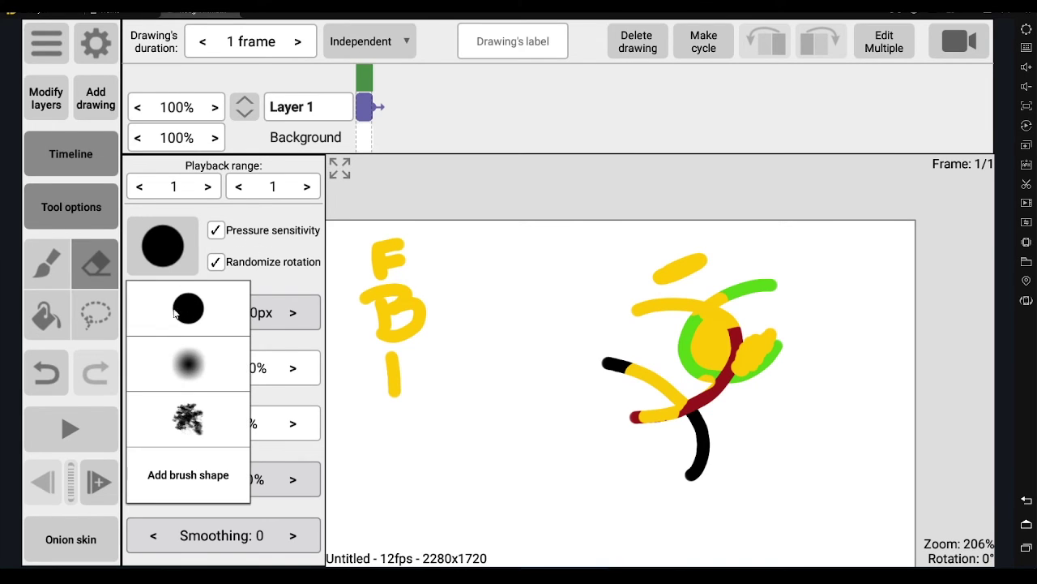
click(173, 261)
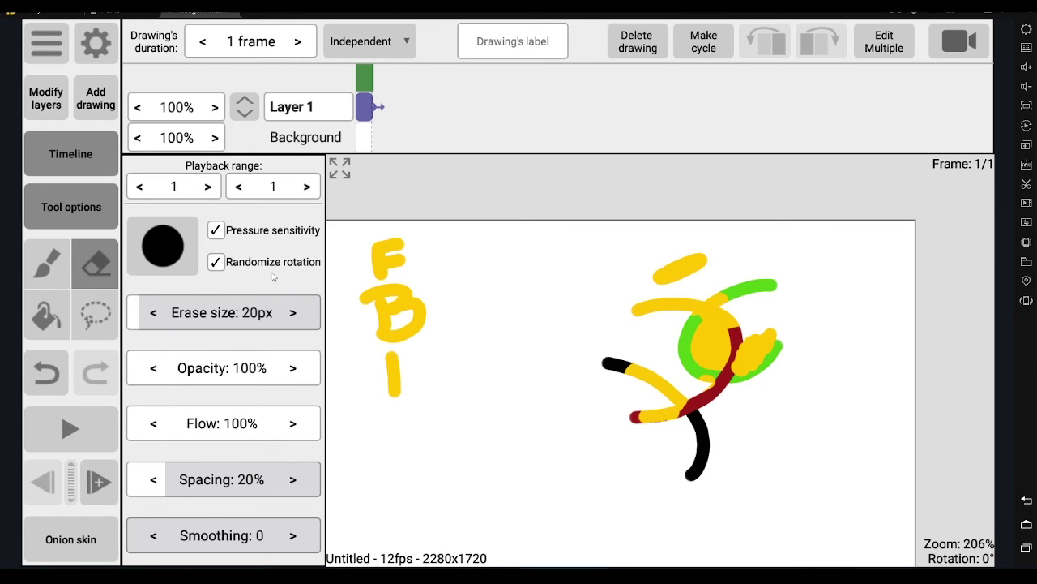
drag(148, 321, 188, 322)
mouse_move(426, 301)
mouse_down()
mouse_move(373, 316)
mouse_move(371, 336)
mouse_move(410, 342)
mouse_move(385, 395)
mouse_up()
Half-fade the stroke under the F at 38% eraser opacity, then restore opacity to 100%.
drag(417, 298, 398, 295)
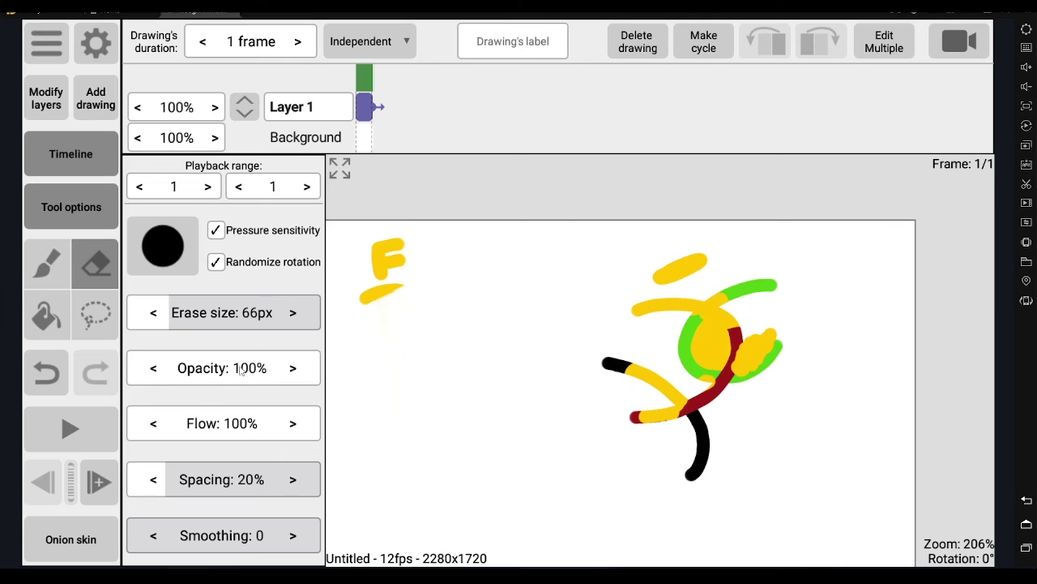
drag(246, 370, 200, 371)
mouse_move(414, 305)
mouse_down()
mouse_move(366, 304)
mouse_move(378, 297)
mouse_up()
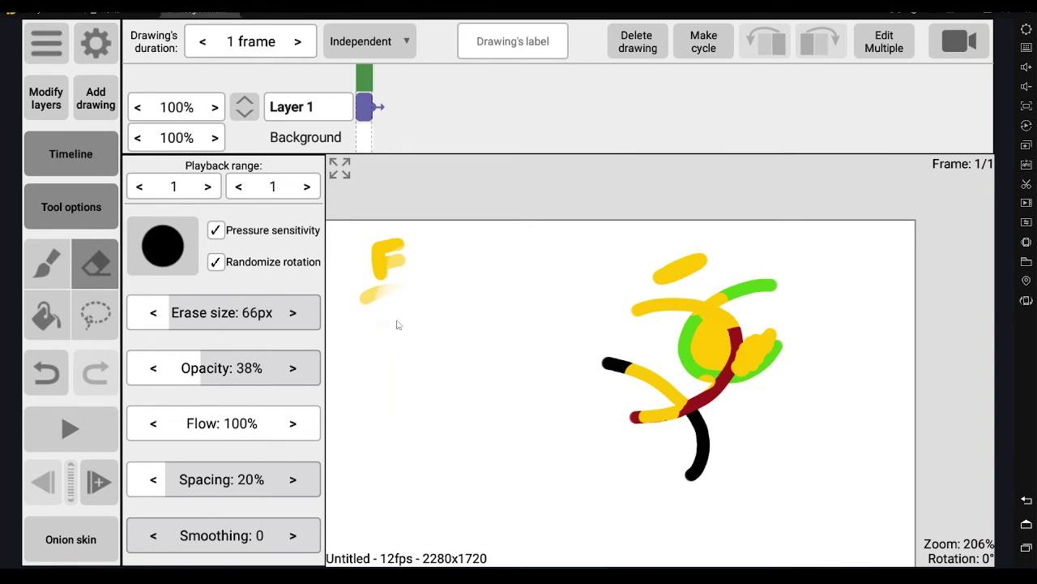
drag(198, 372, 324, 381)
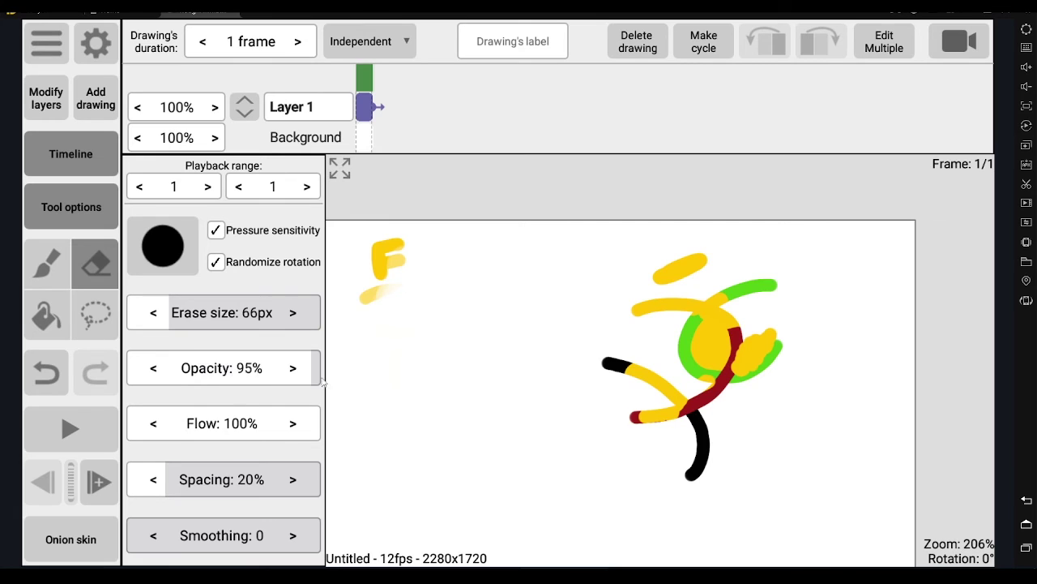
Erase a band through the F and softly fade the yellow stroke at 41% eraser flow.
double_click(241, 428)
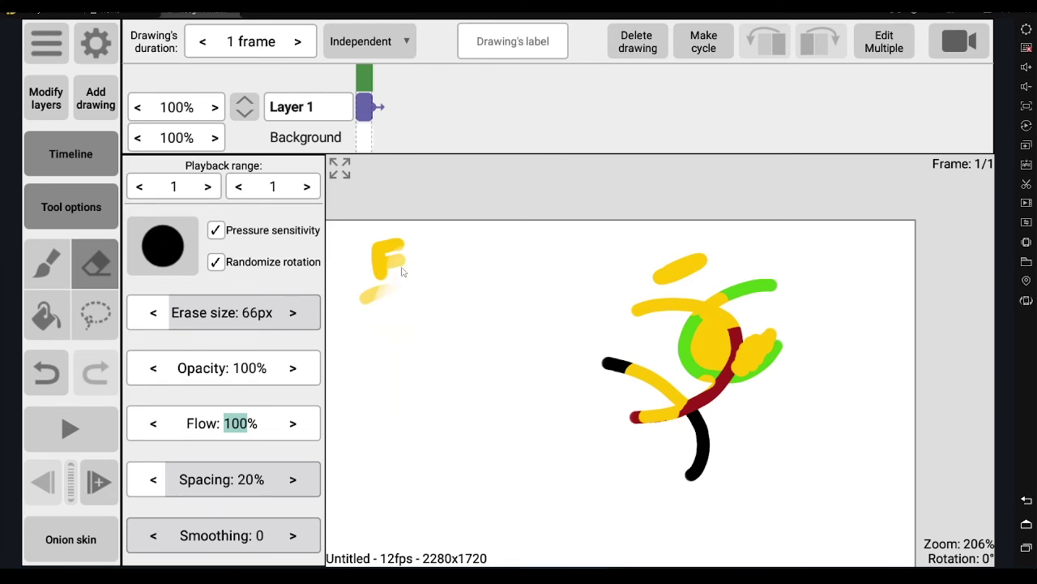
drag(405, 267, 378, 282)
drag(261, 426, 162, 424)
mouse_move(638, 323)
mouse_down()
mouse_move(722, 328)
mouse_move(707, 362)
mouse_move(722, 317)
mouse_move(655, 316)
mouse_move(714, 312)
mouse_move(726, 364)
mouse_move(735, 324)
mouse_move(727, 362)
mouse_up()
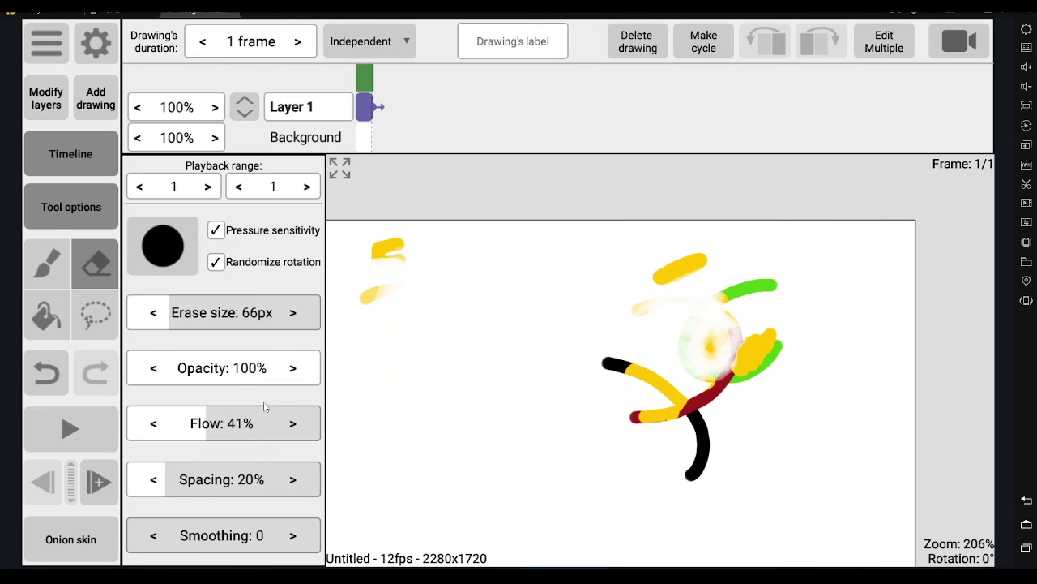
Set eraser spacing 3%, flow 100%, smoothing 25, and erase the figure's limbs.
mouse_move(243, 484)
mouse_down()
mouse_move(189, 495)
mouse_move(204, 496)
mouse_up()
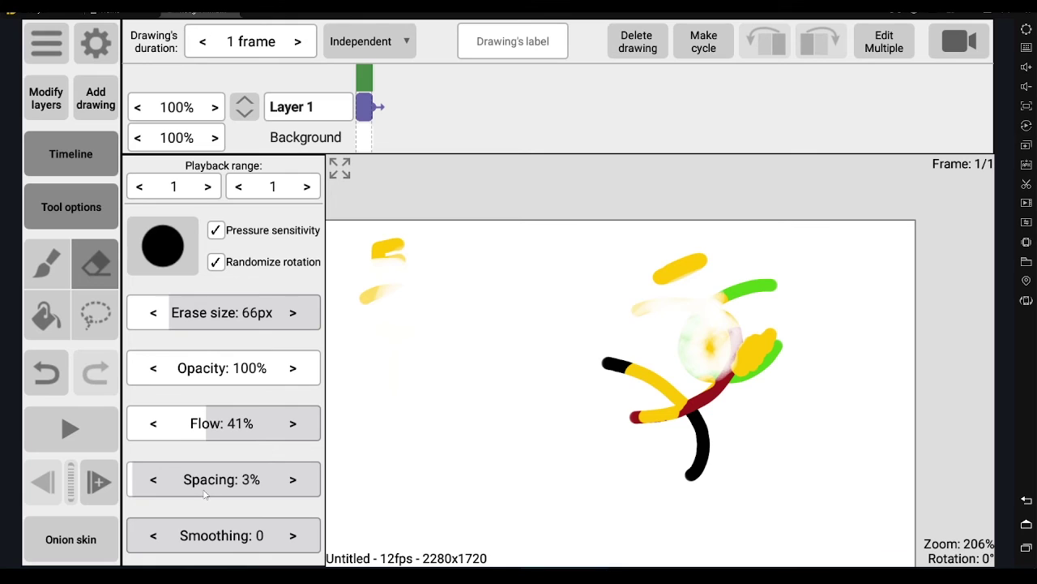
drag(209, 430, 374, 434)
click(236, 539)
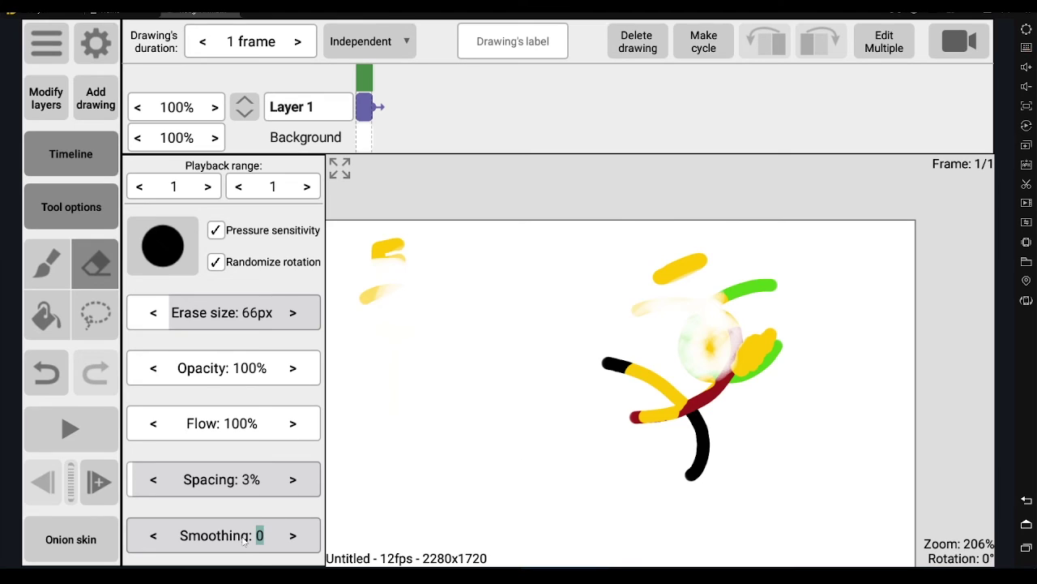
drag(246, 542, 255, 547)
mouse_move(604, 362)
mouse_down()
mouse_move(678, 483)
mouse_move(631, 285)
mouse_move(616, 373)
mouse_move(523, 356)
mouse_up()
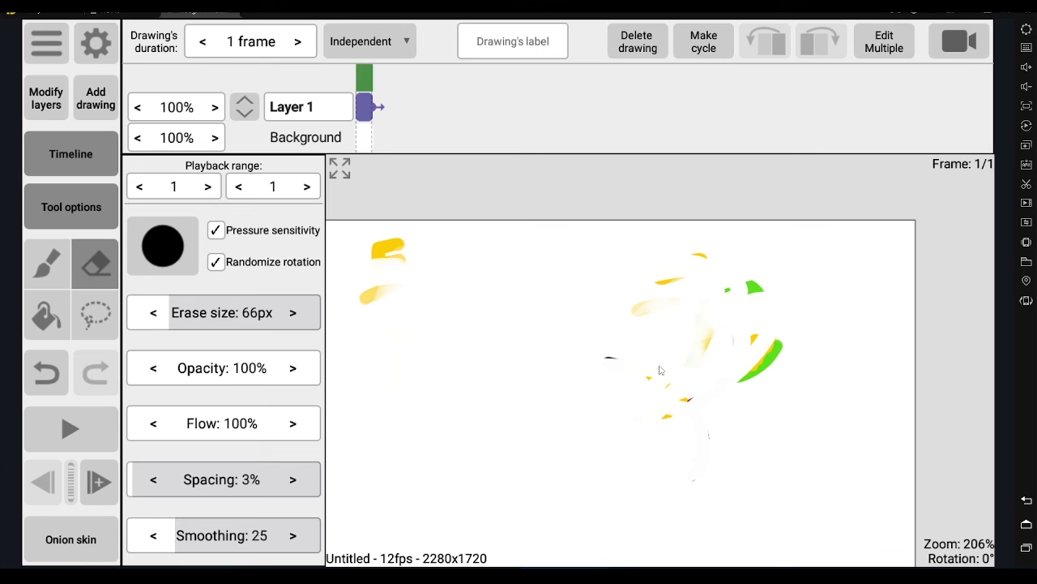
Select all with the Lasso tool, delete it, and end with the Brush tool active.
click(94, 314)
click(188, 238)
click(270, 233)
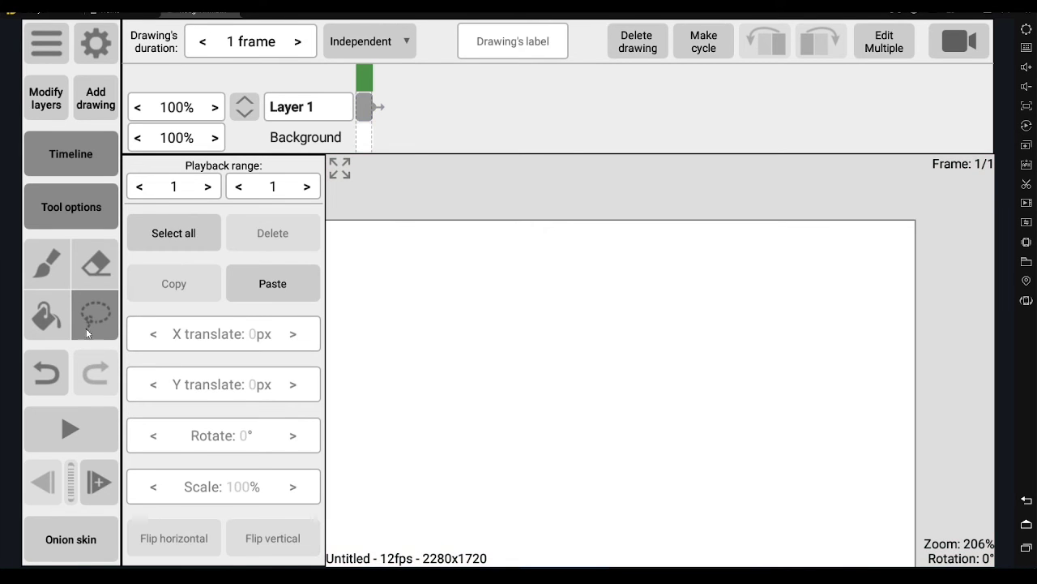
click(49, 268)
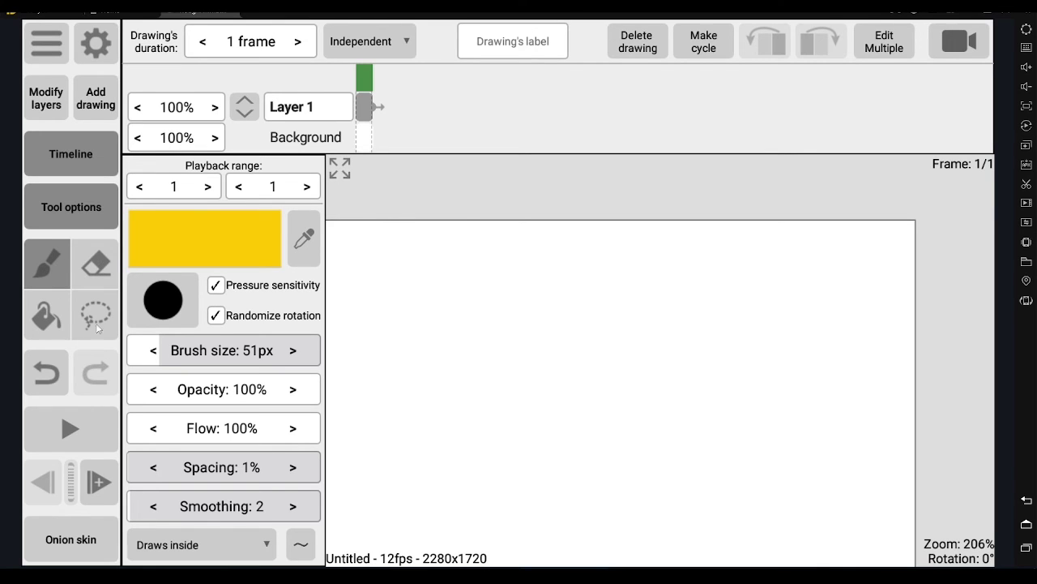
click(47, 322)
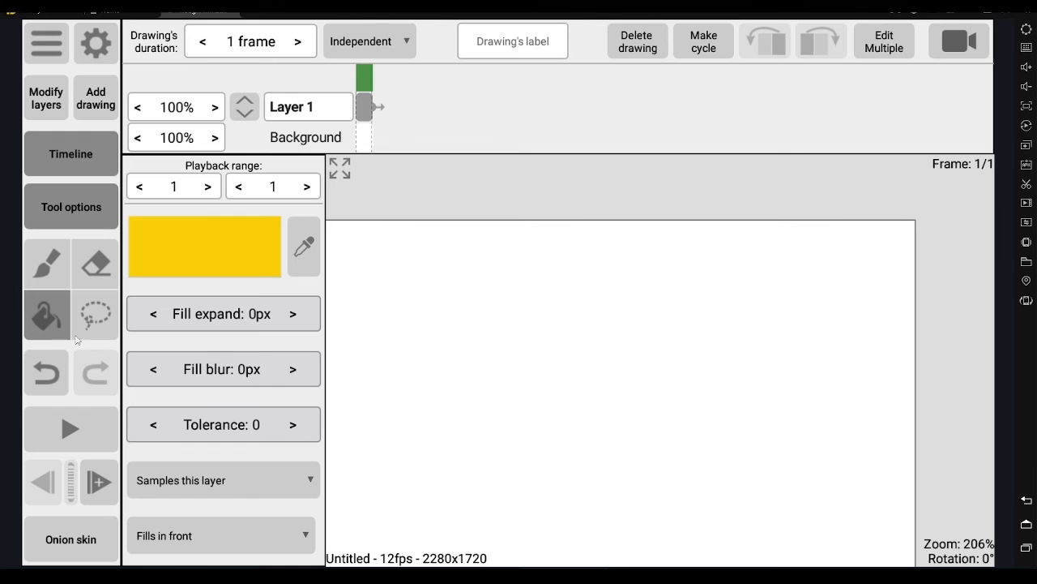
click(45, 268)
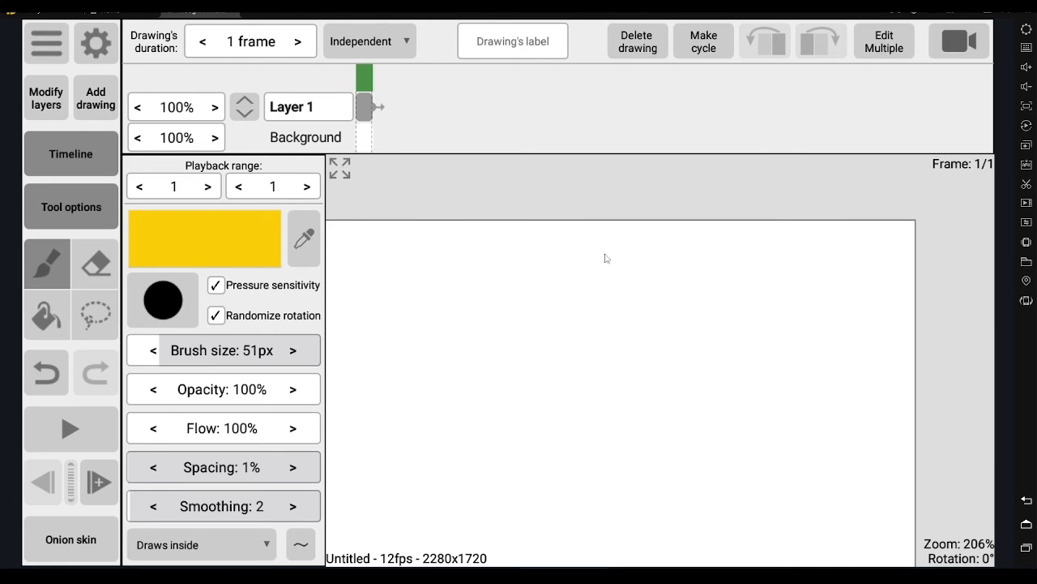
Switch the brush to saved black, set Draws in front mode, and draw a circle near the centre.
click(265, 247)
click(609, 160)
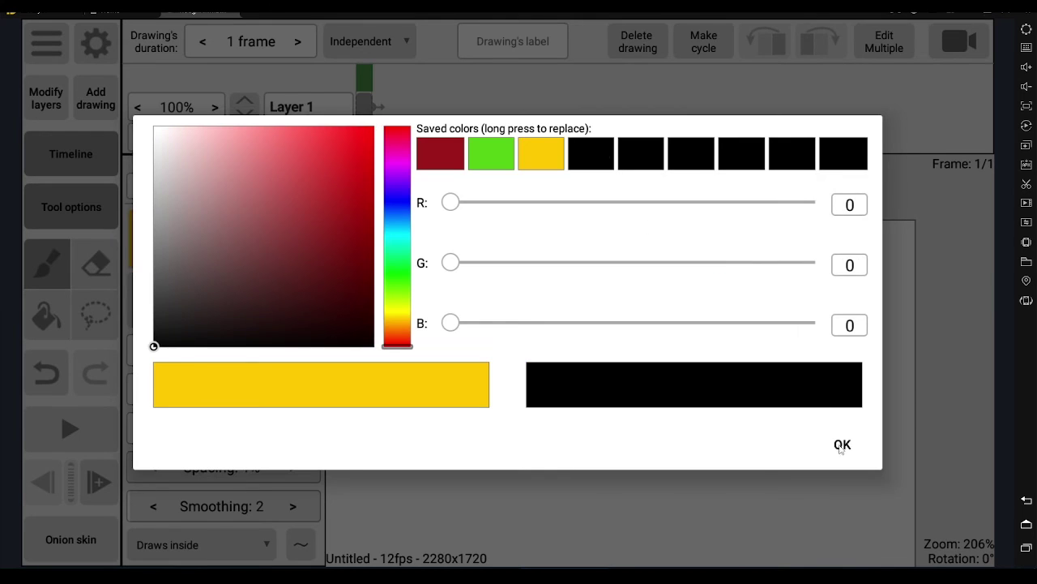
click(842, 445)
click(643, 292)
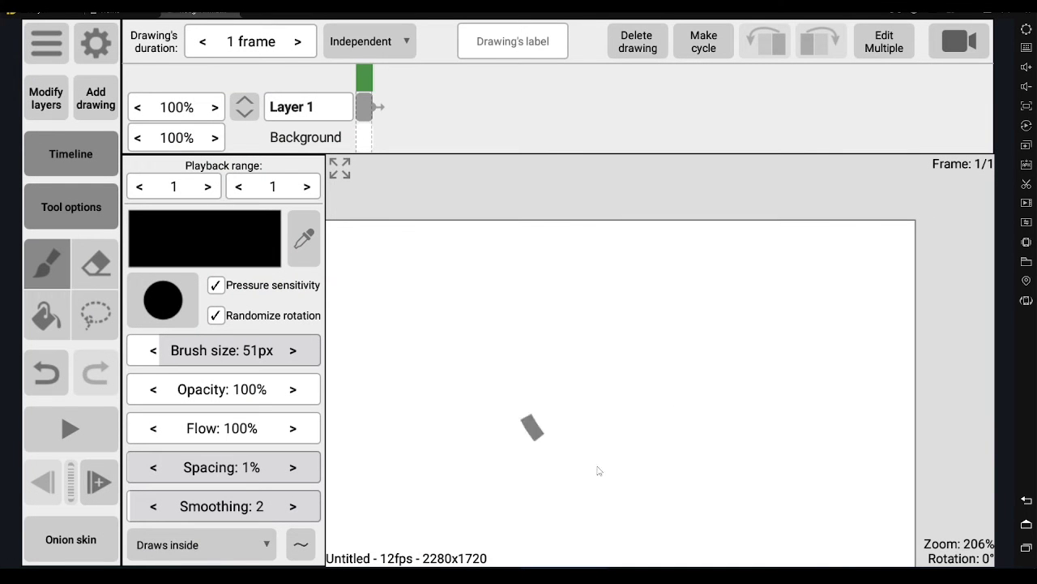
click(217, 552)
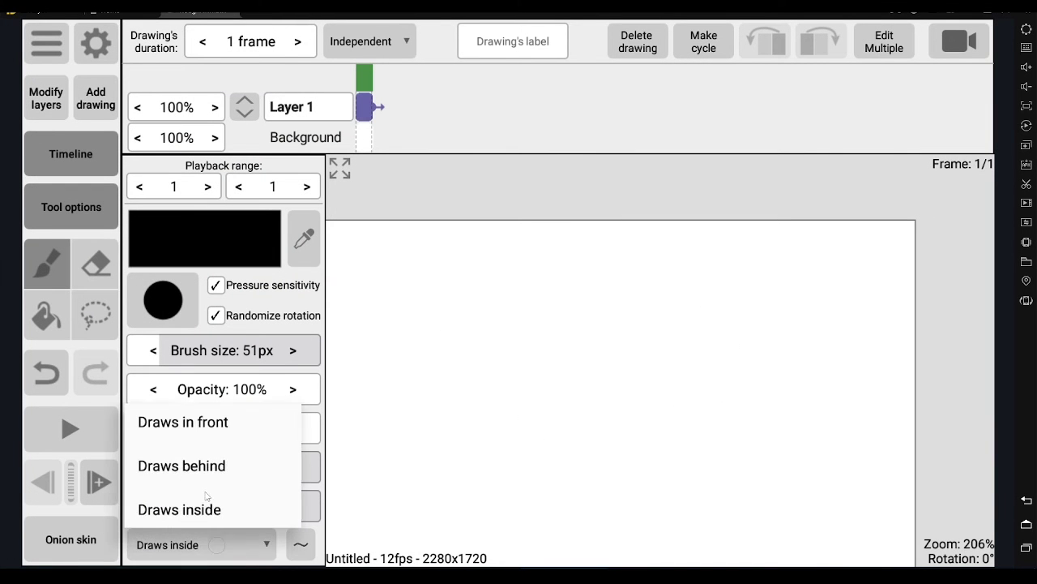
click(203, 416)
mouse_move(724, 303)
mouse_down()
mouse_move(572, 329)
mouse_move(759, 410)
mouse_move(730, 292)
mouse_move(703, 292)
mouse_up()
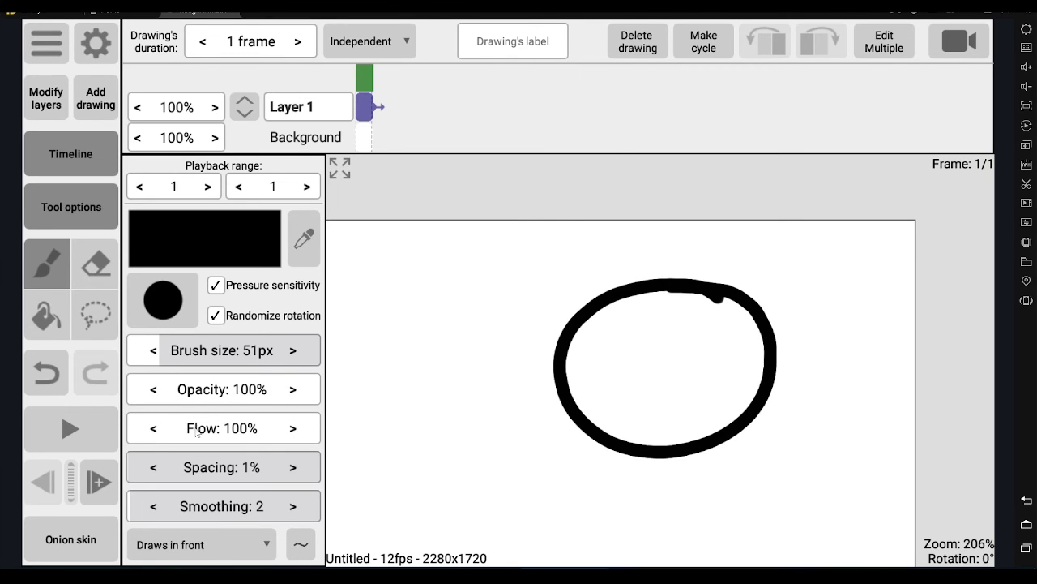
Bucket-fill the black circle's interior with the saved bright green colour.
click(53, 325)
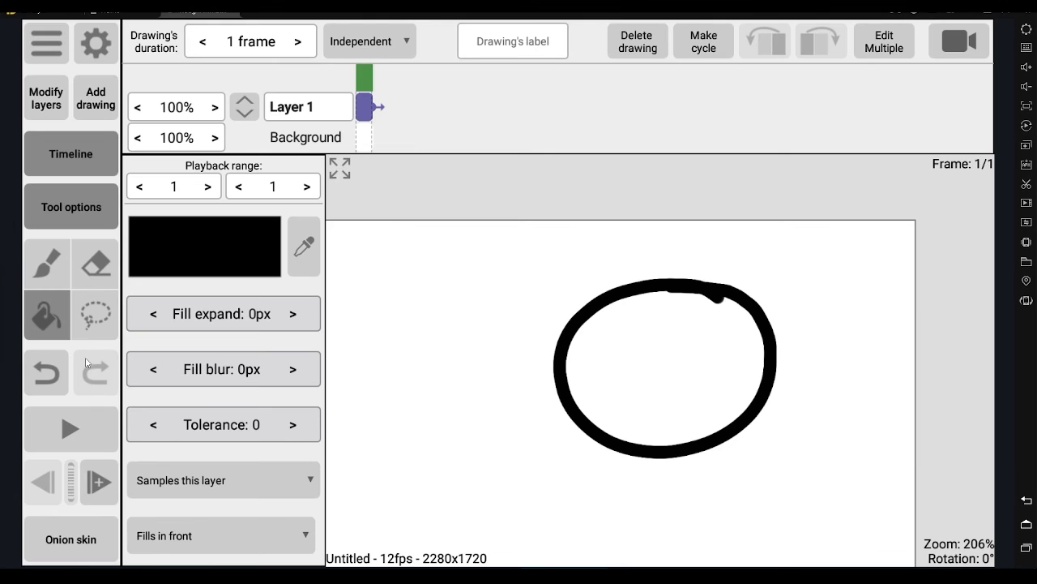
click(242, 259)
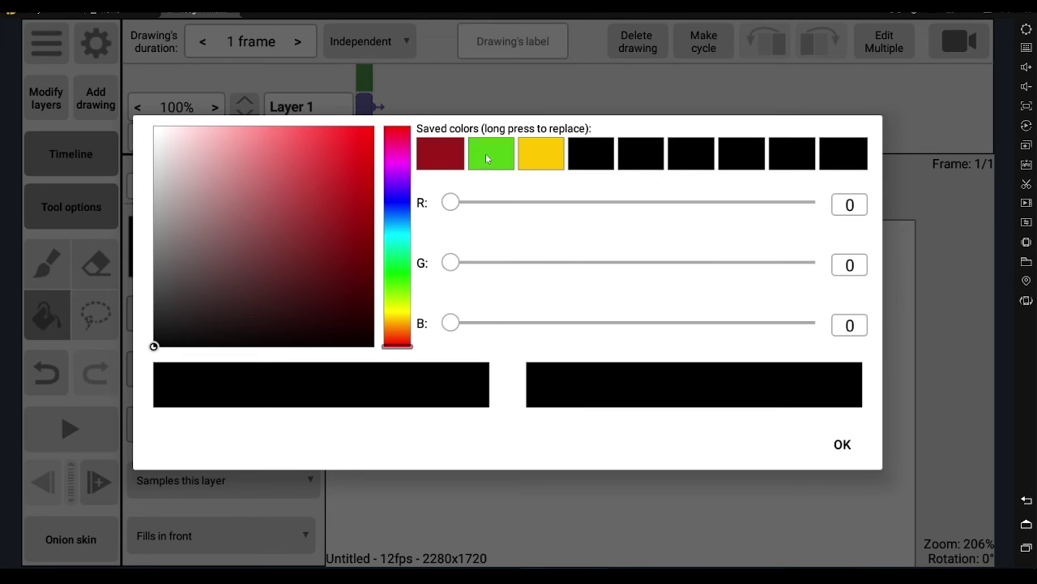
click(486, 154)
click(841, 445)
click(685, 350)
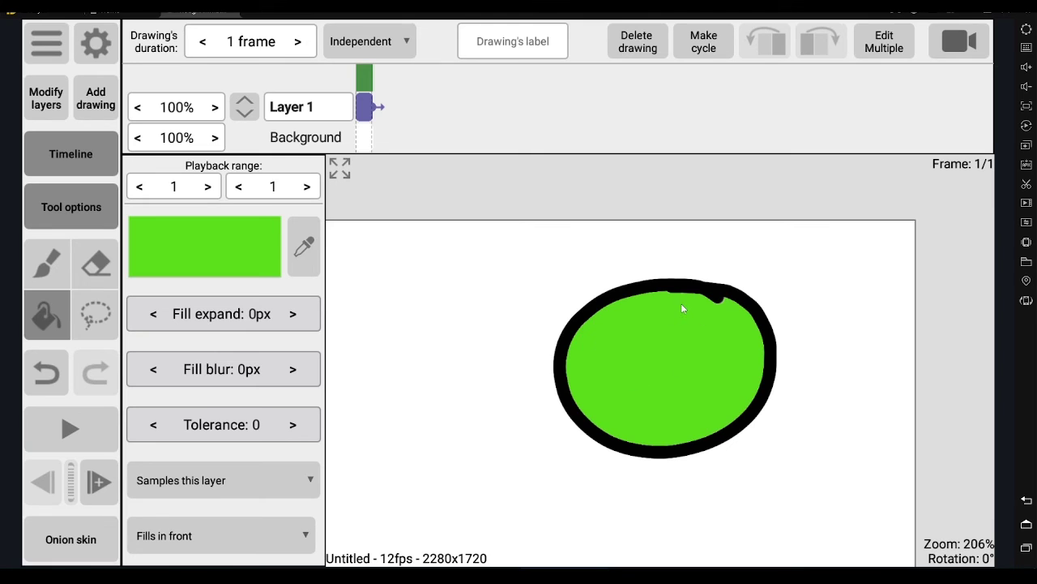
key(ctrl+z)
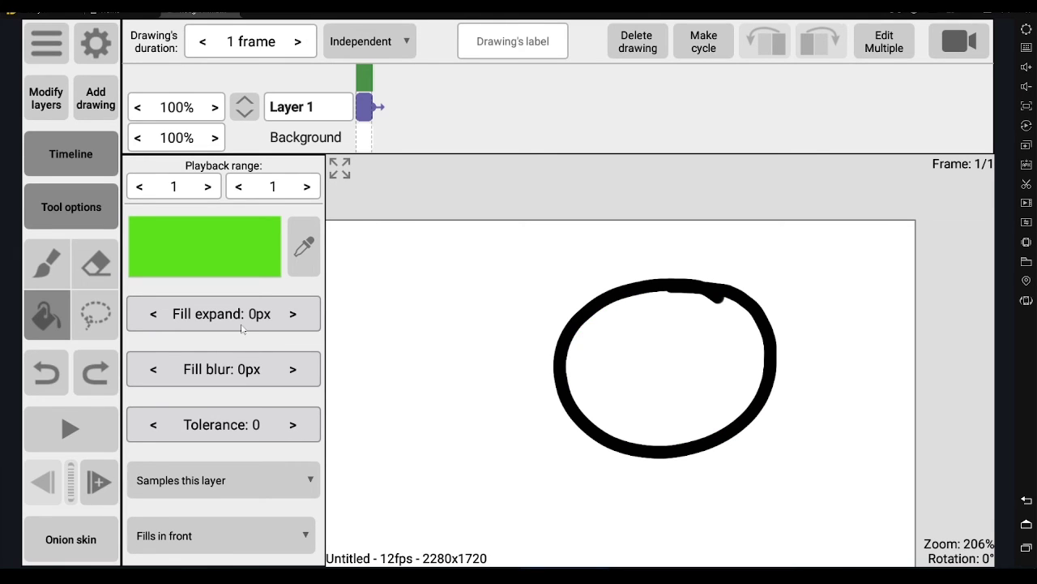
click(686, 356)
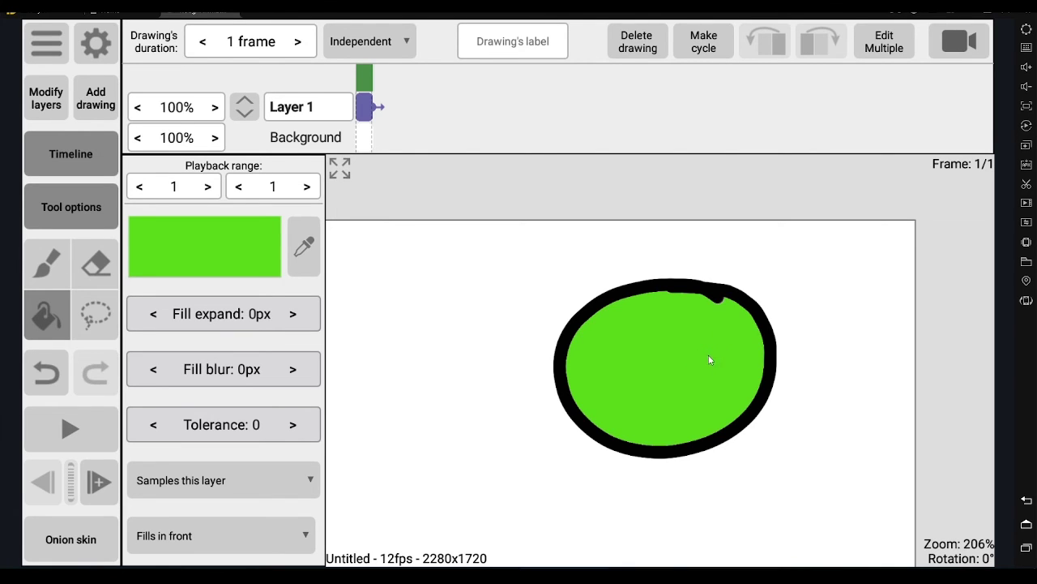
scroll(728, 316, up, 2)
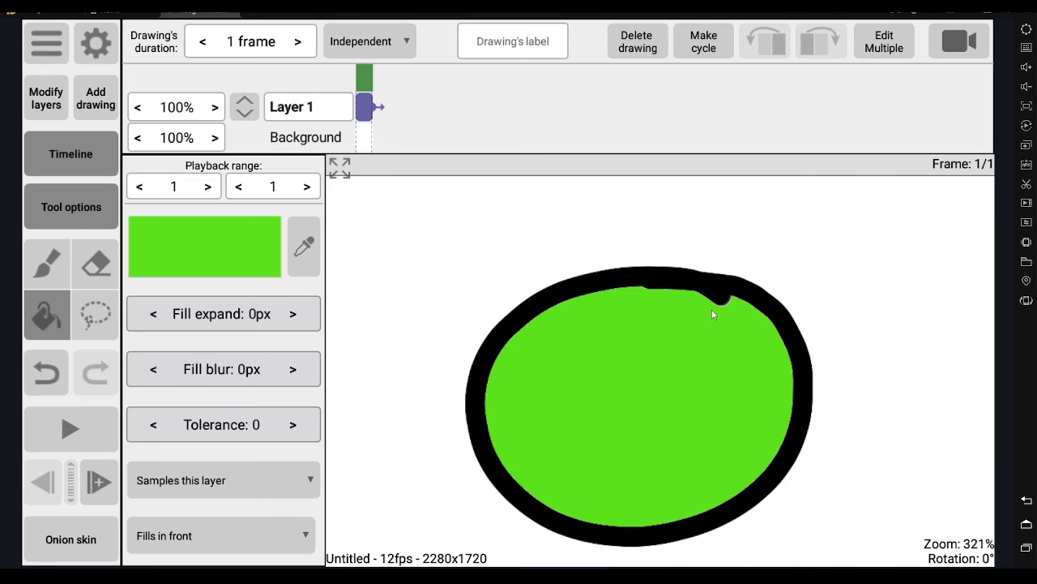
Zoom into the circle's edge, raise fill expand to 2px, and redo the green fill.
scroll(713, 314, up, 2)
scroll(713, 314, up, 2)
scroll(713, 315, up, 1)
scroll(713, 315, up, 2)
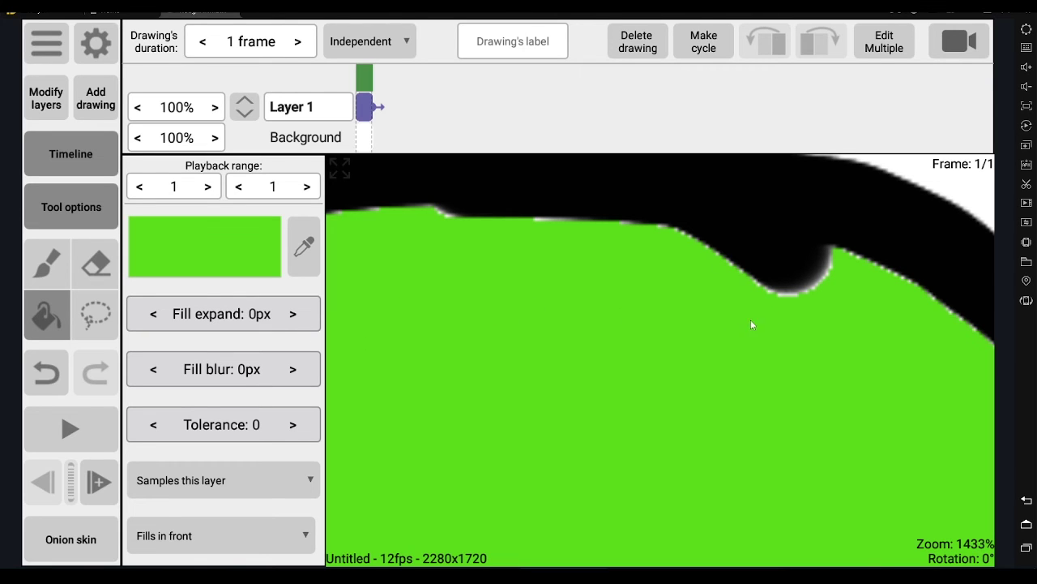
click(294, 316)
click(293, 316)
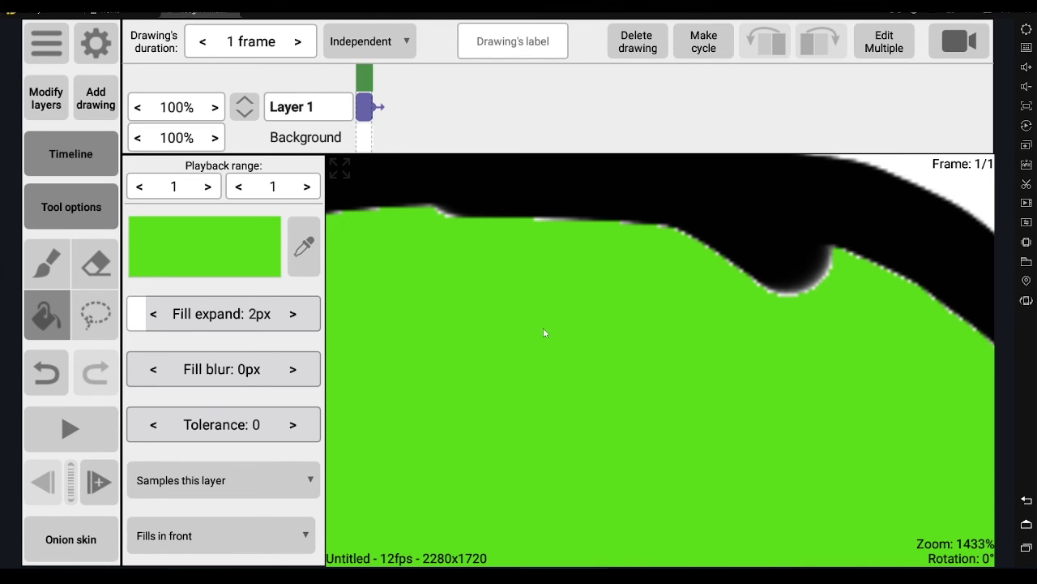
key(ctrl+z)
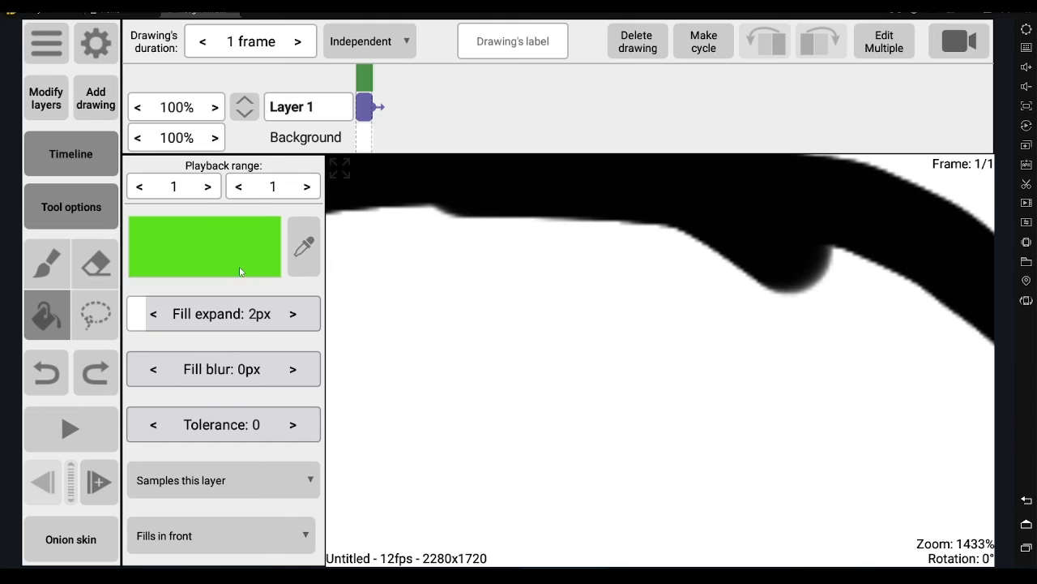
click(512, 396)
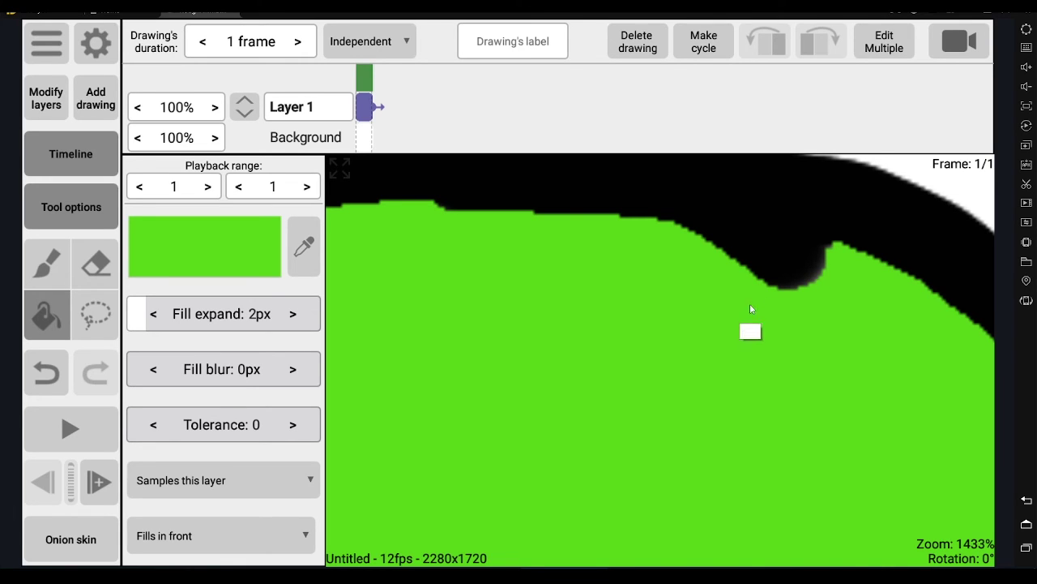
Undo the 2px fill and refill the circle green at 3px fill expand.
key(ctrl+z)
click(293, 315)
click(666, 377)
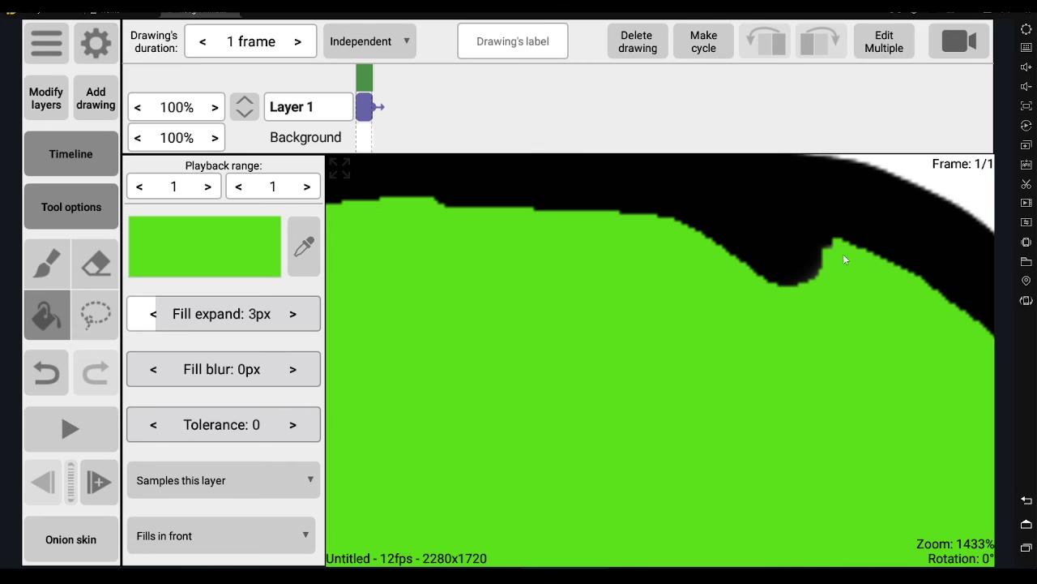
Return fill expand to 2px, test and undo a refill, then raise fill blur to 10px.
click(153, 313)
key(ctrl+z)
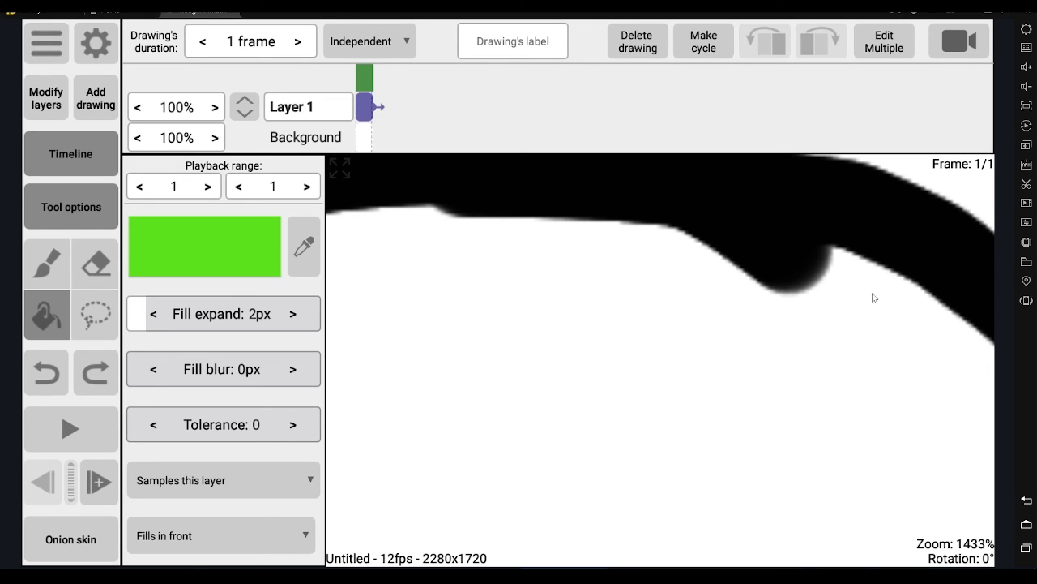
click(853, 358)
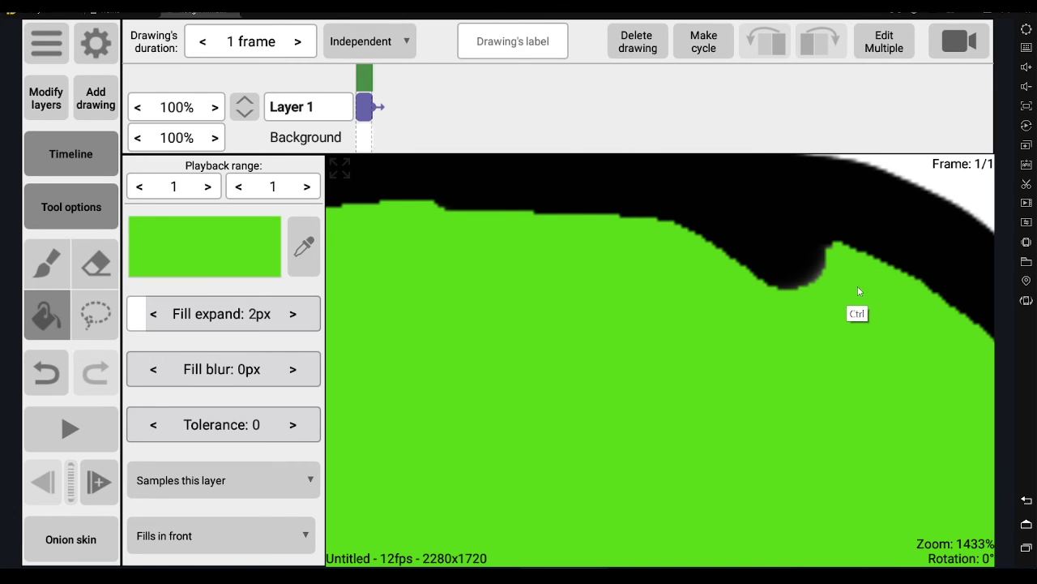
key(ctrl+z)
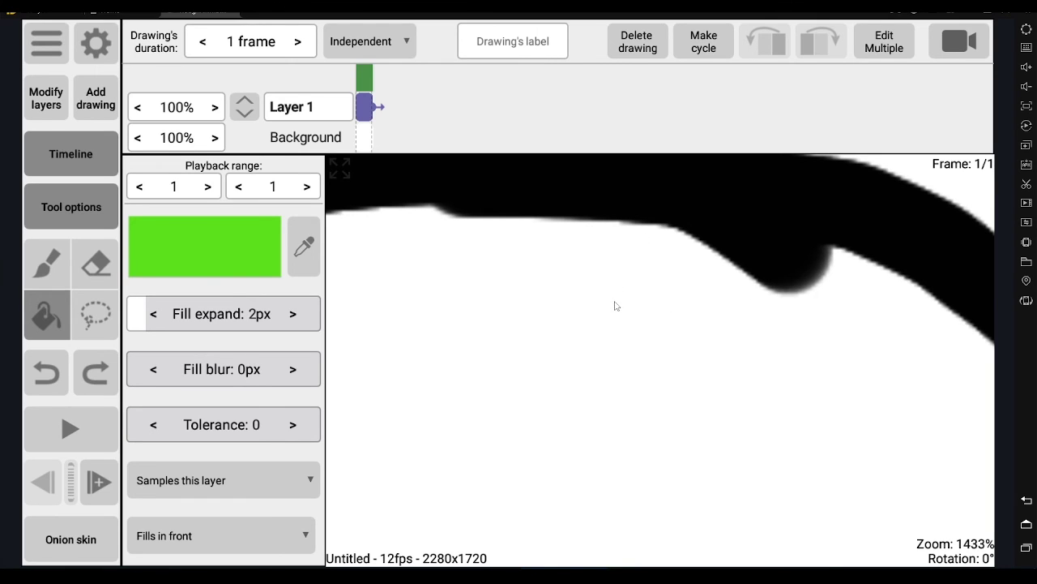
drag(209, 381, 312, 379)
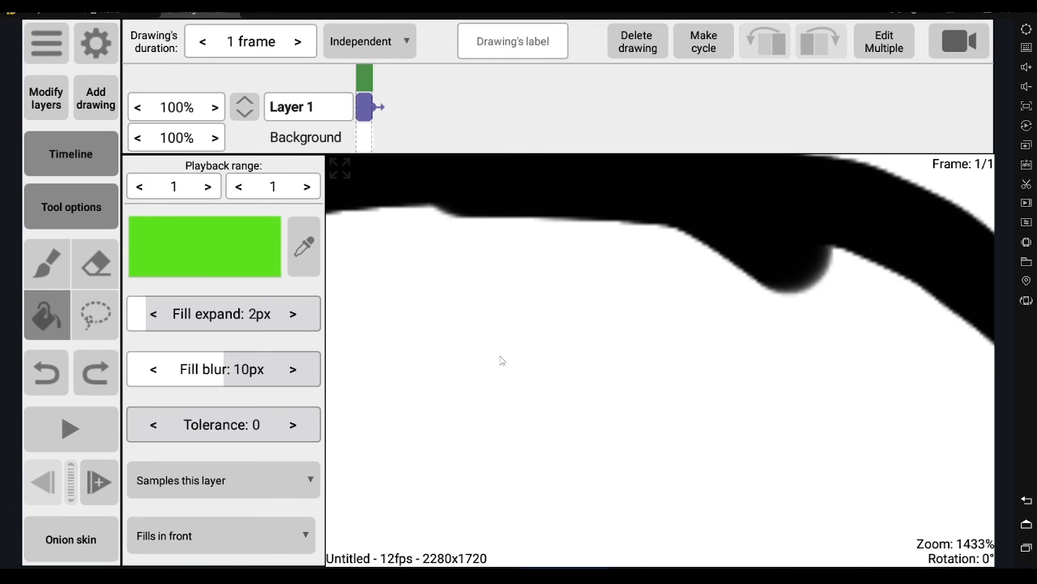
Preview a soft 10px-blurred green fill, then reset blur to 0px and undo it.
click(618, 384)
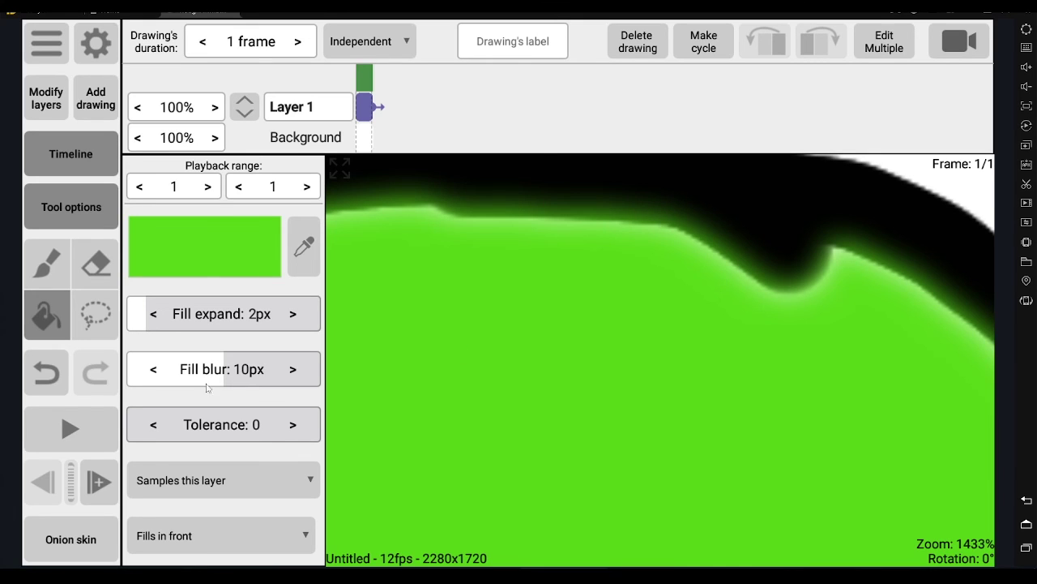
drag(226, 377, 117, 391)
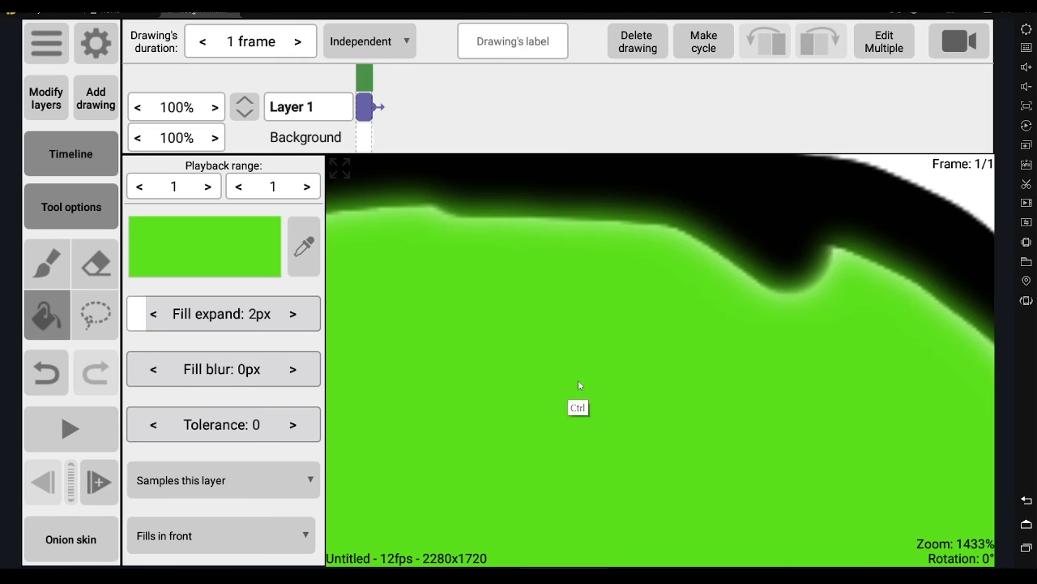
key(ctrl+z)
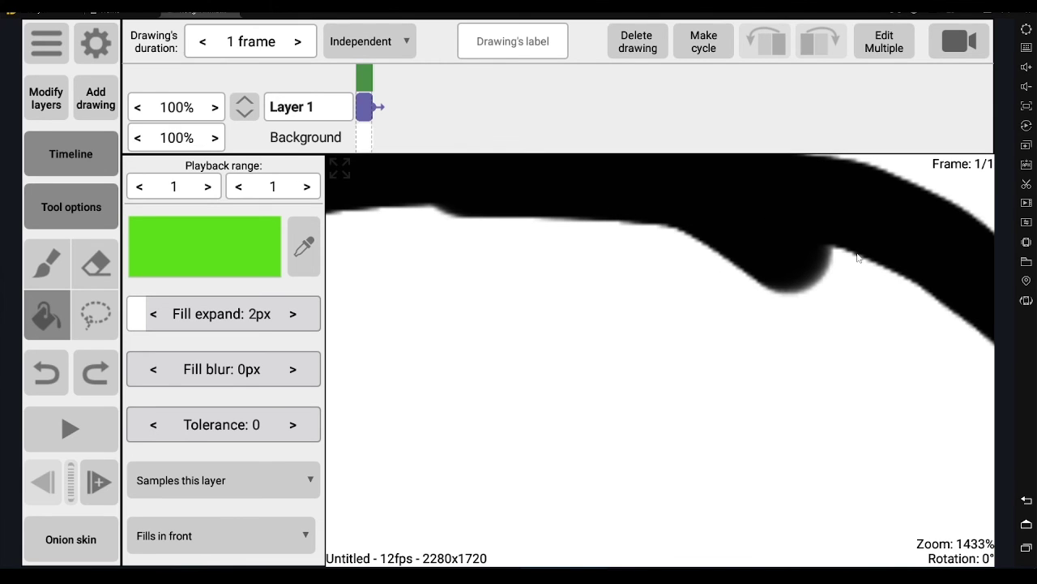
Raise tolerance to 2 and fill the circle green.
click(293, 426)
click(294, 427)
click(528, 396)
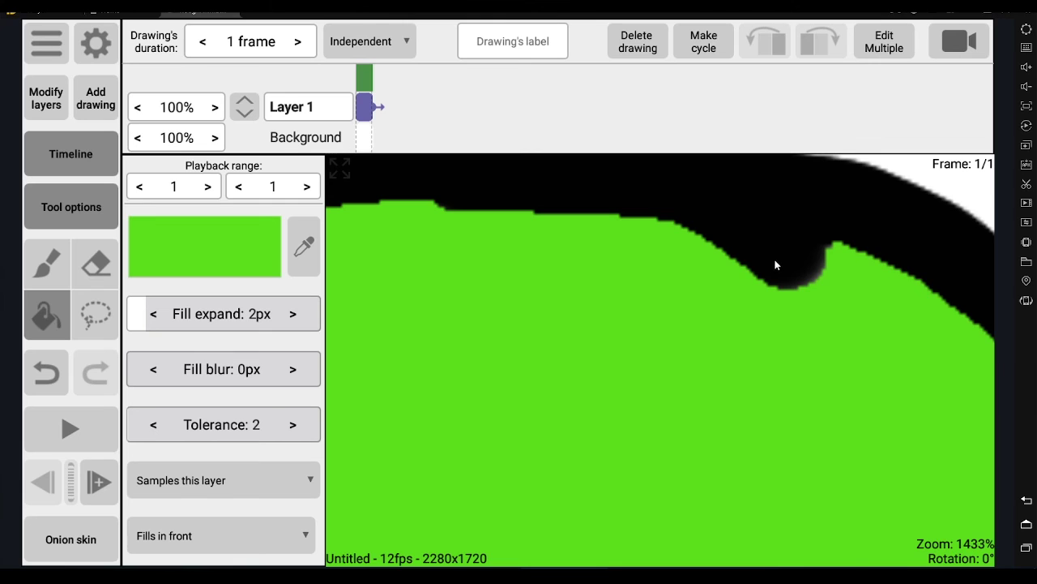
Undo the tolerance-2 fill and refill the circle at a higher tolerance.
key(ctrl+z)
click(783, 285)
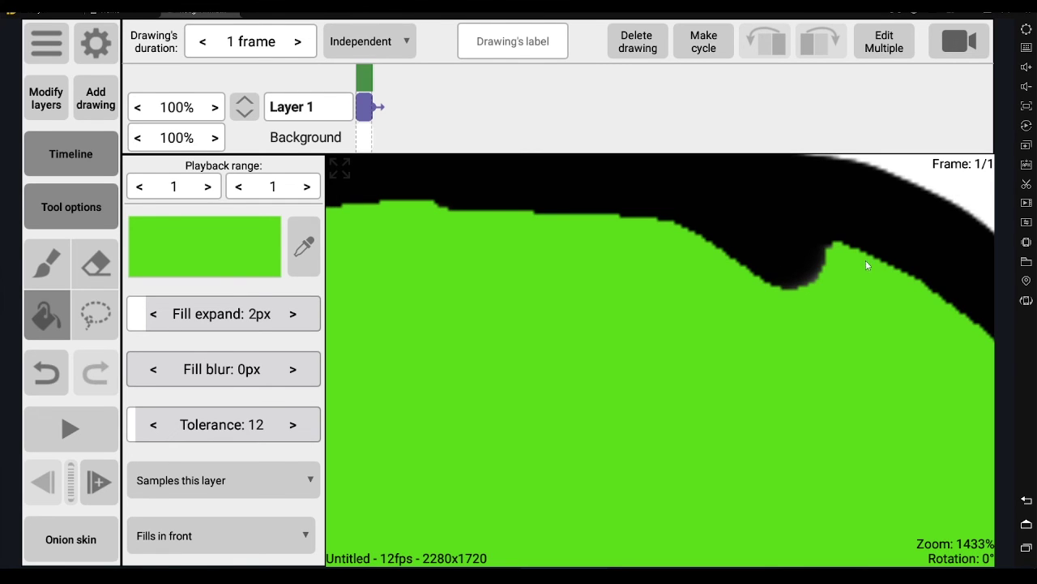
scroll(827, 292, down, 1)
scroll(827, 292, down, 2)
scroll(827, 293, down, 2)
scroll(763, 261, down, 3)
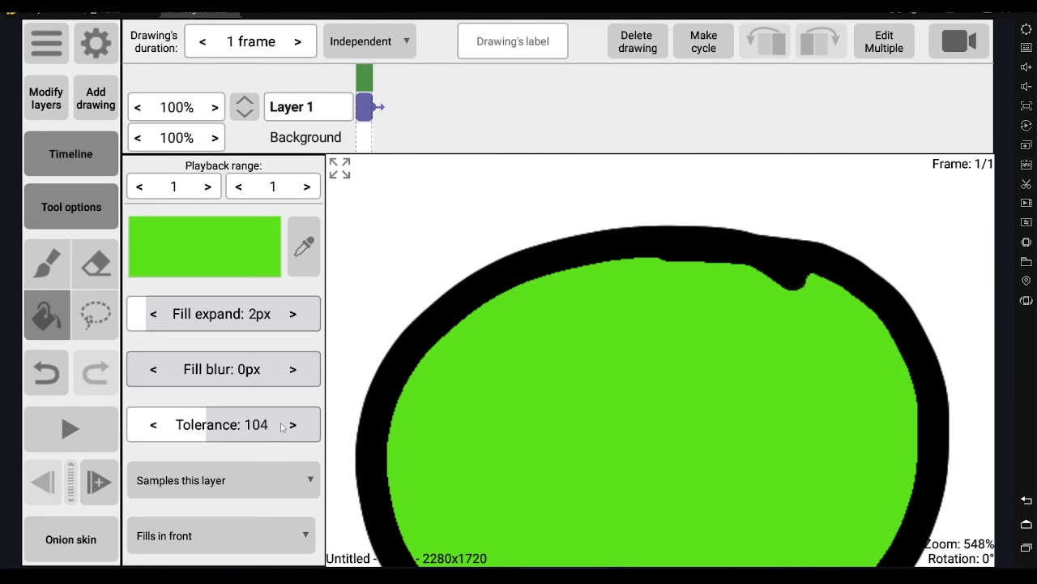
Flood the whole canvas green at tolerance 255, then lower tolerance and undo the flood.
drag(215, 428, 451, 423)
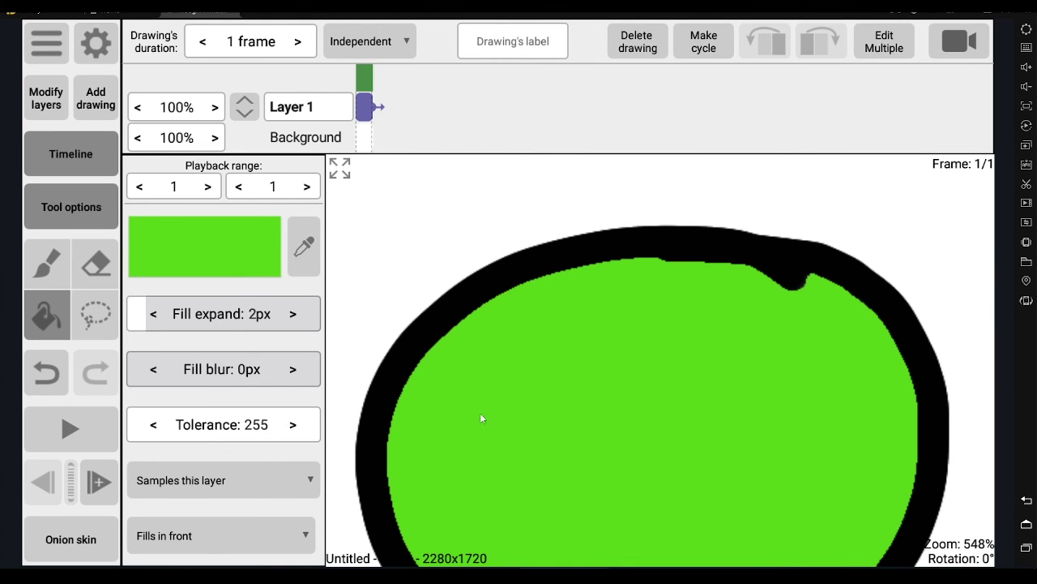
key(ctrl+z)
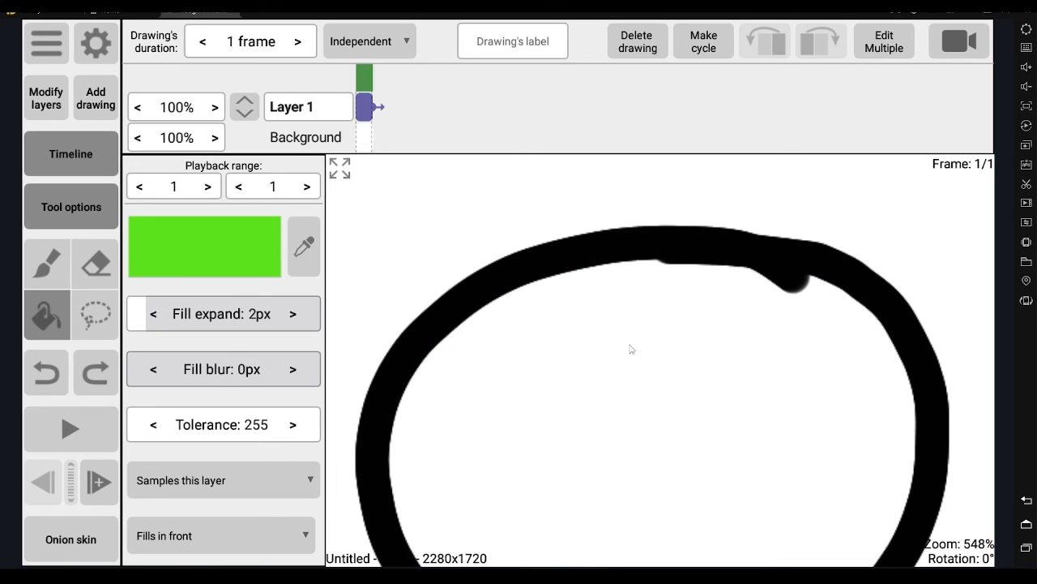
click(641, 368)
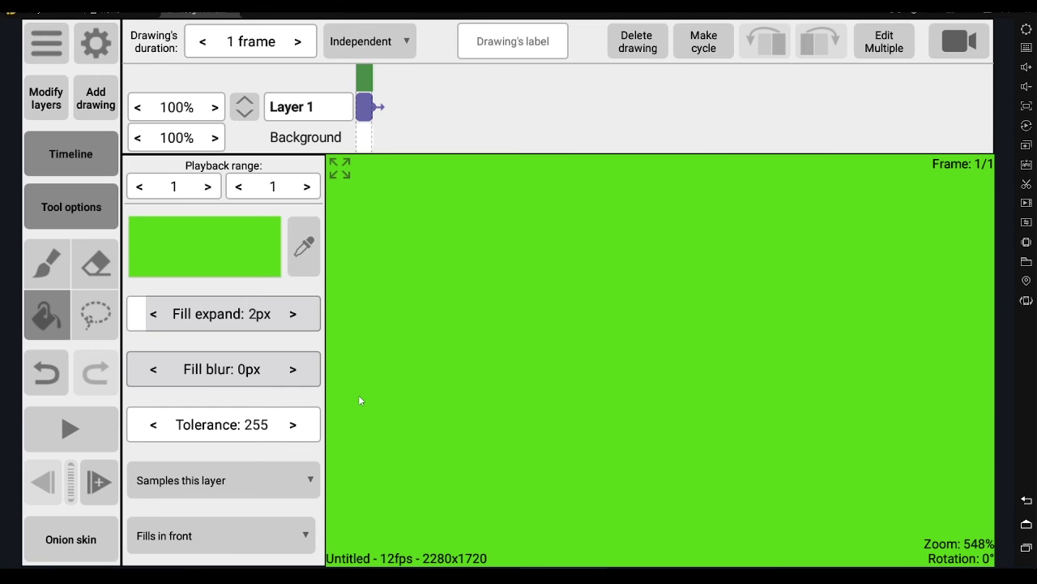
drag(292, 424, 73, 454)
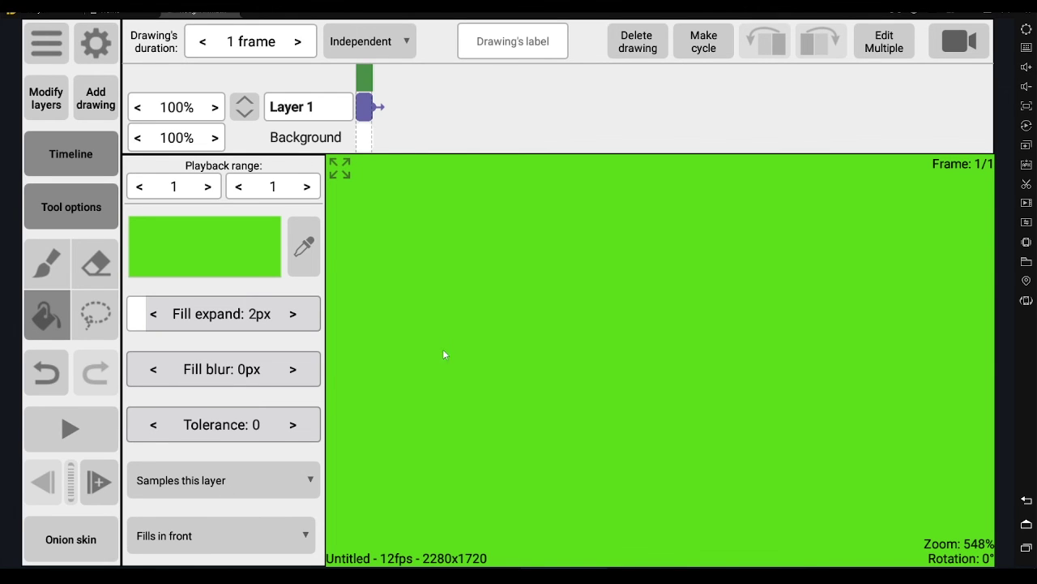
key(ctrl+z)
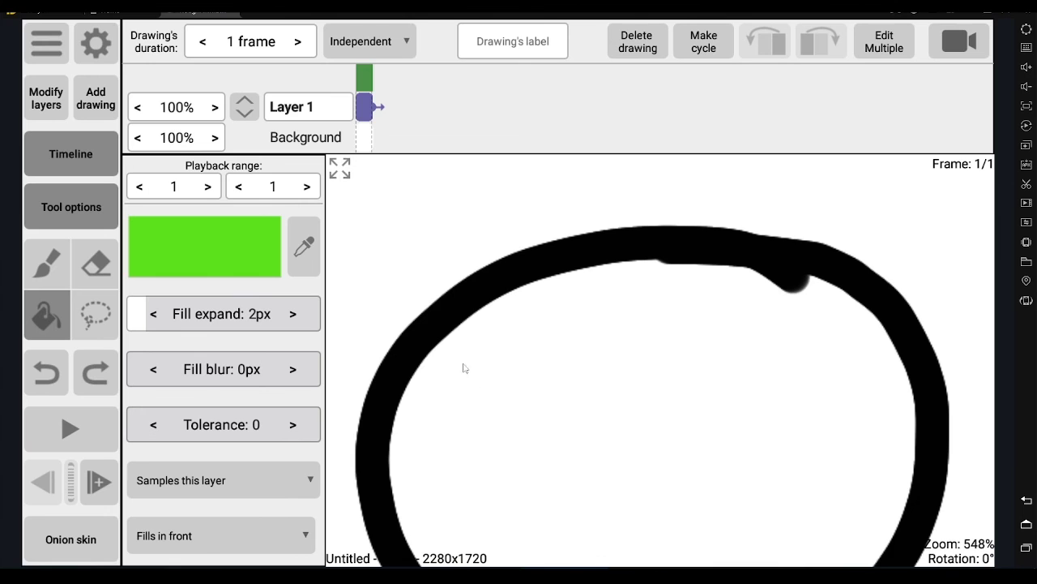
Try the this-and-above and all-layers sampling options, ending on 'Samples this layer'.
click(238, 484)
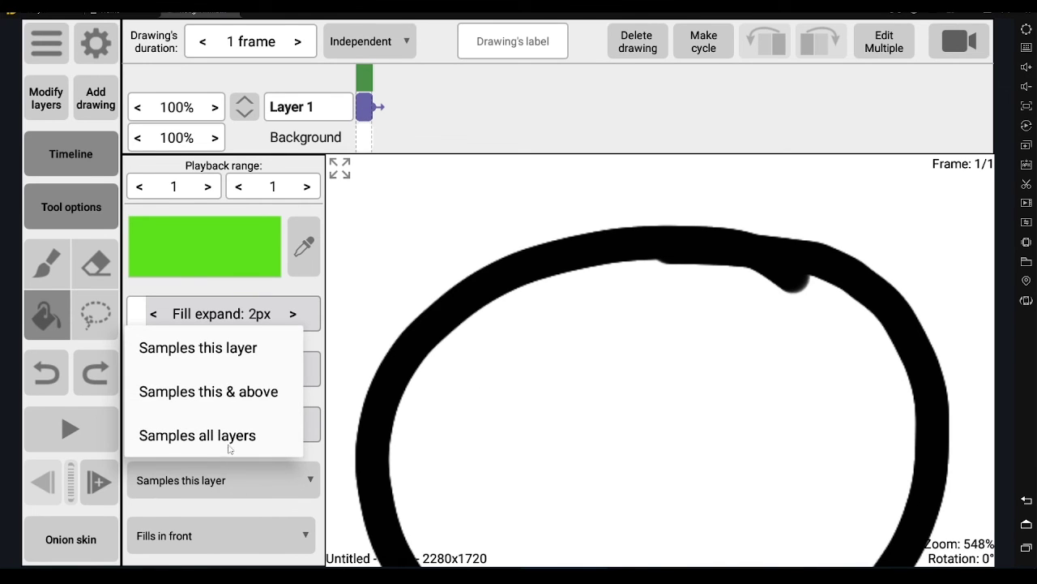
click(215, 395)
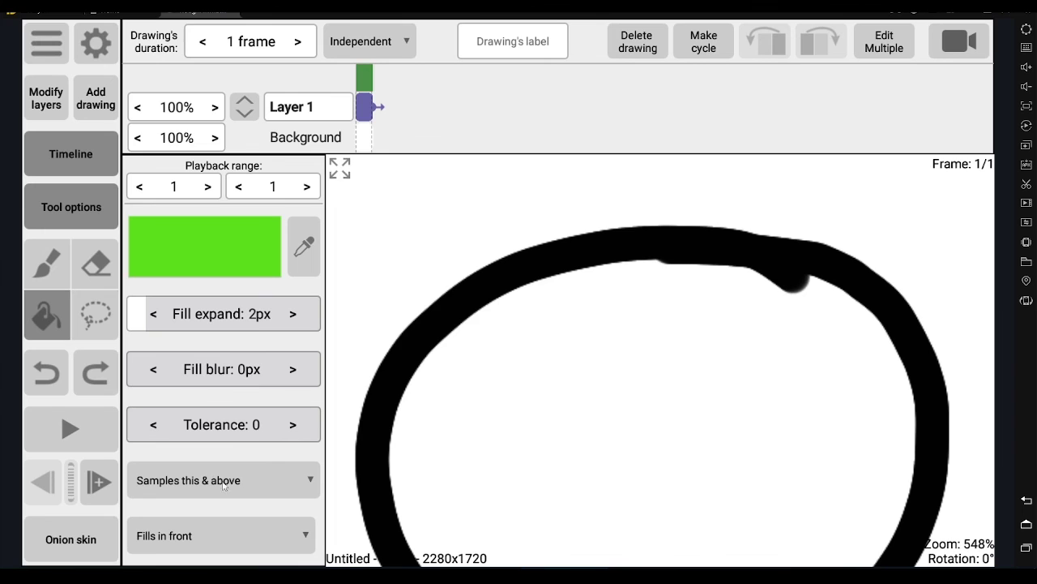
click(365, 106)
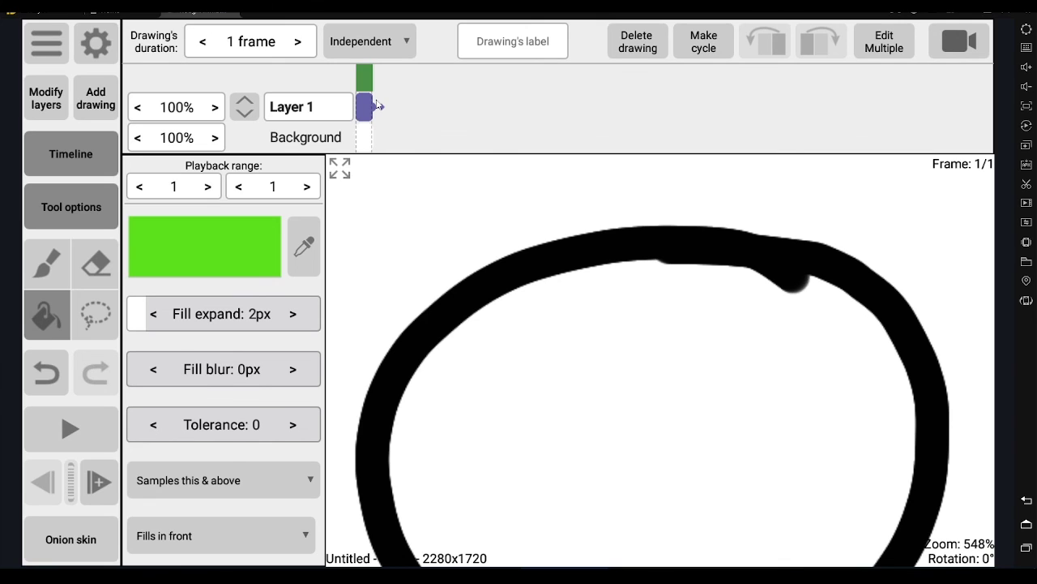
click(201, 486)
click(216, 440)
click(229, 492)
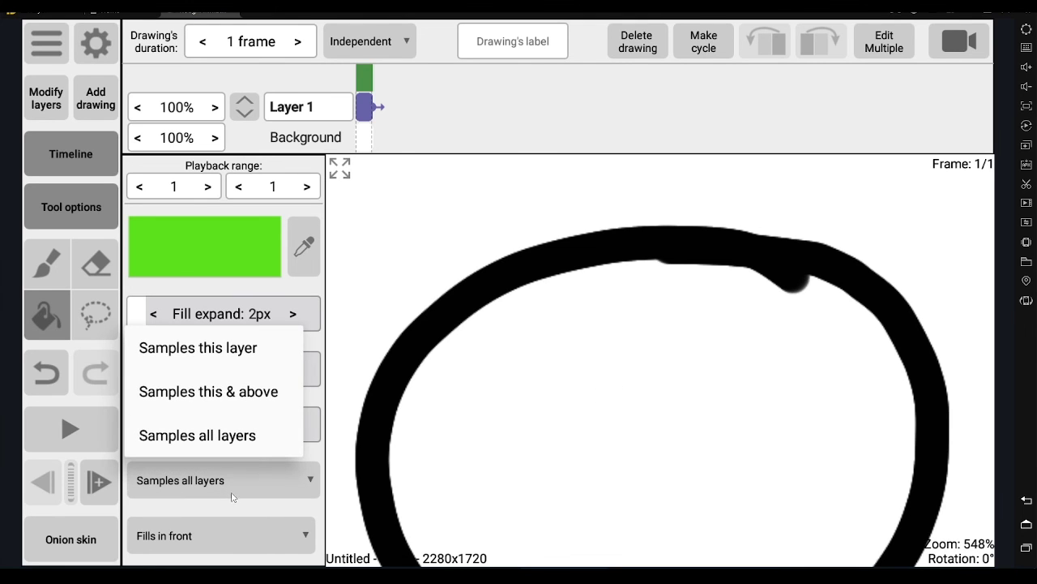
click(217, 354)
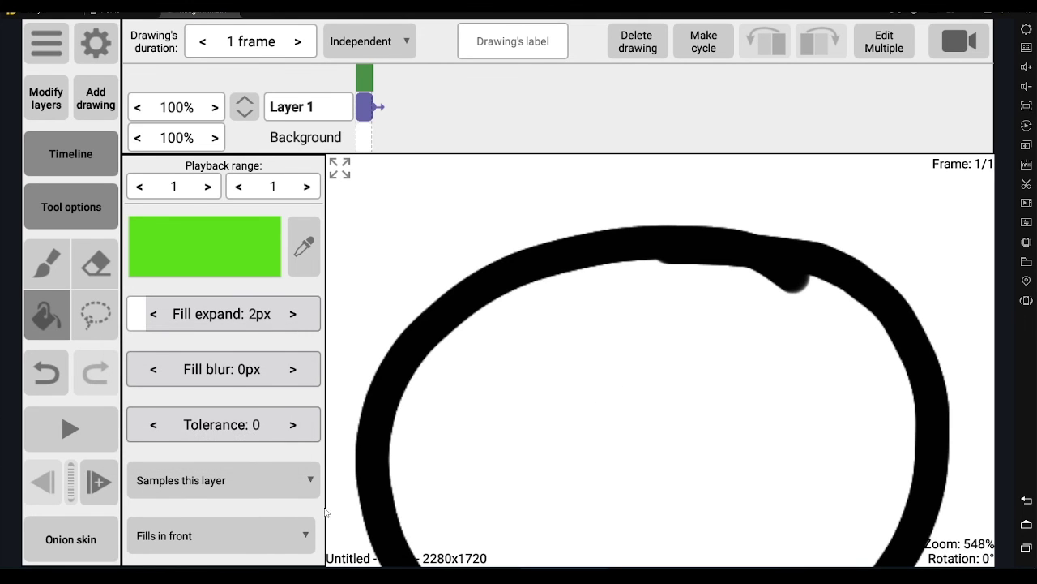
click(252, 539)
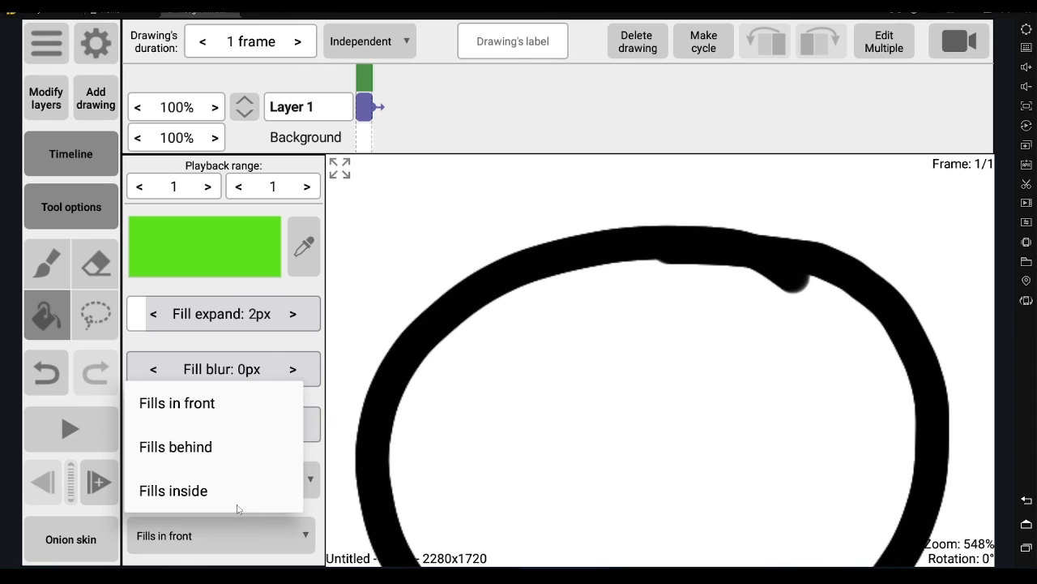
Keep Fills in front, raise fill expand to 6px, and test-fill the circle, then undo.
click(209, 410)
click(297, 322)
click(297, 322)
click(297, 322)
click(296, 321)
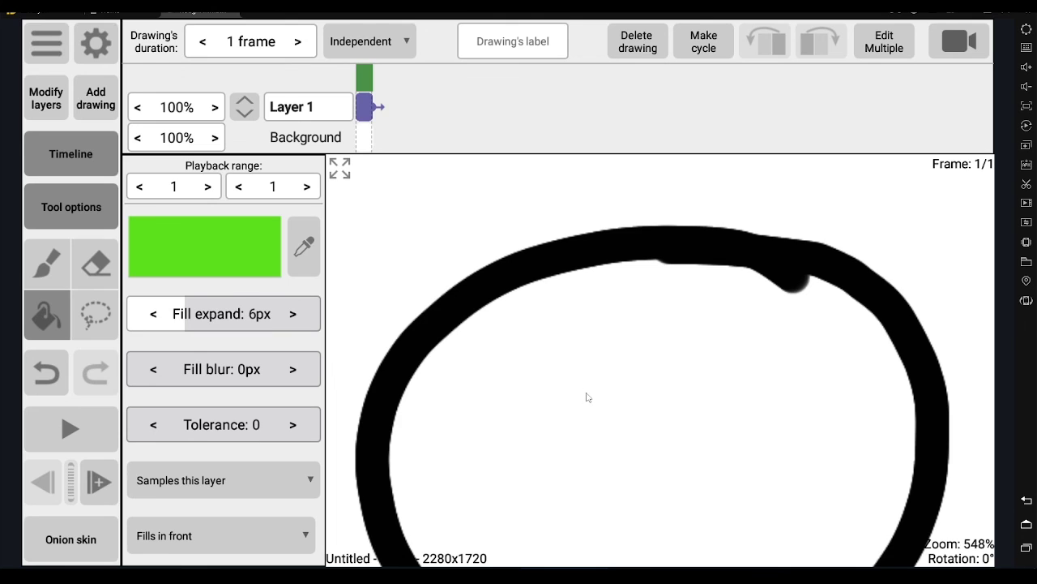
click(590, 423)
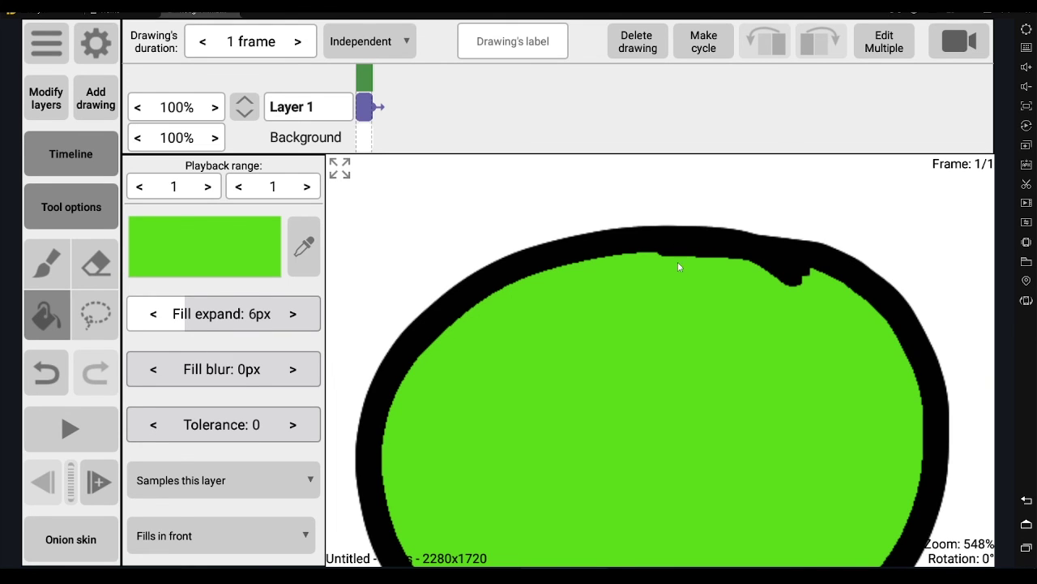
key(ctrl+z)
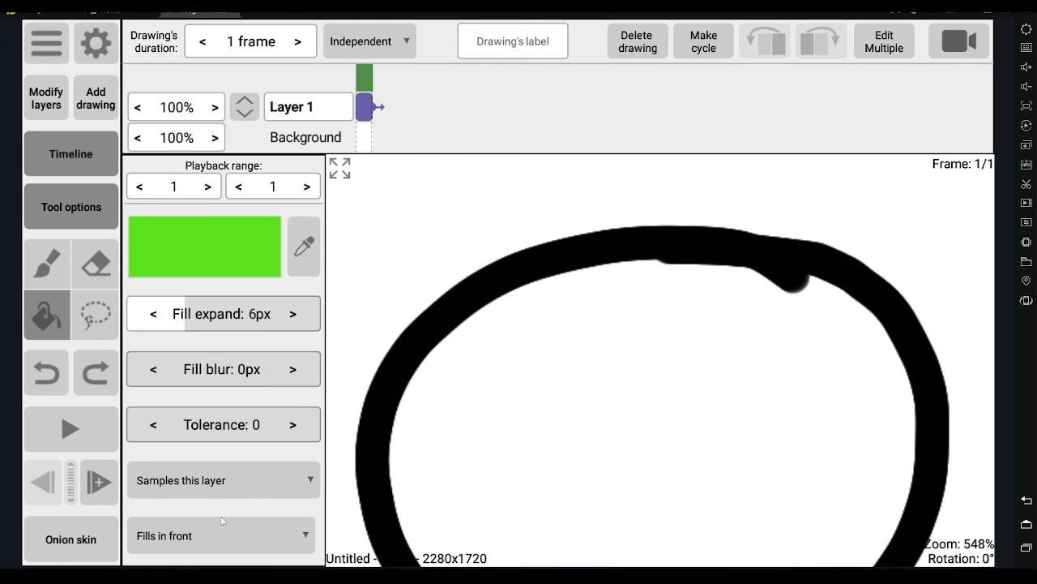
Switch to Fills behind and test-fill the circle green, then undo.
click(212, 537)
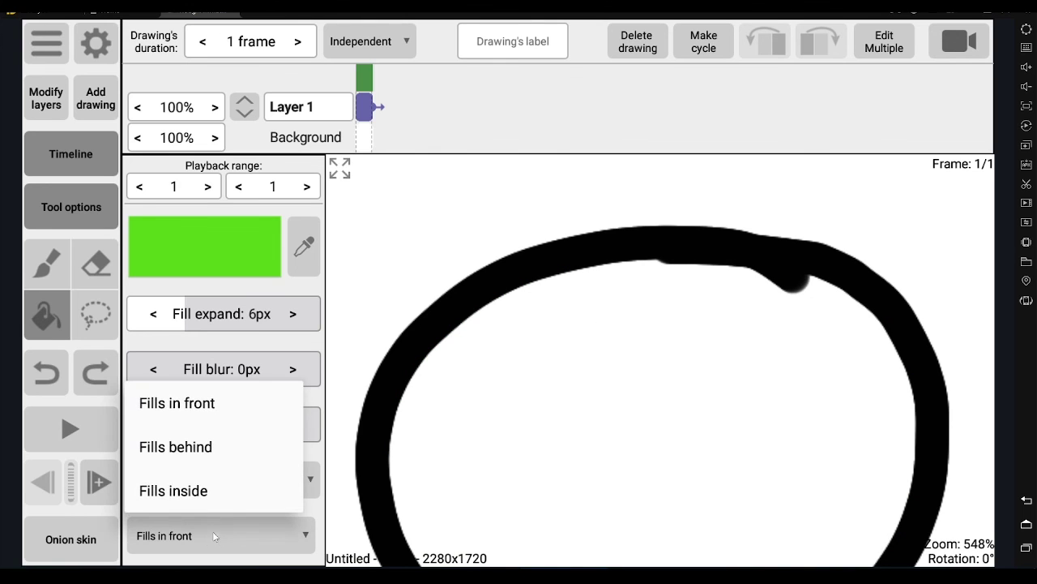
click(194, 447)
click(614, 398)
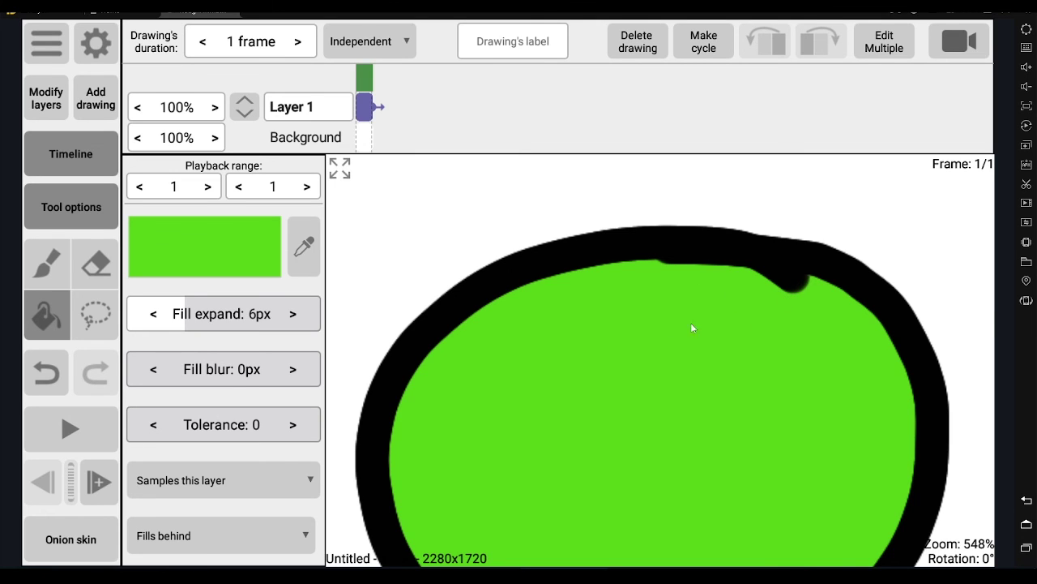
key(ctrl+z)
Switch to Fills inside, test filling and recolouring the outline green, then undo both.
click(256, 535)
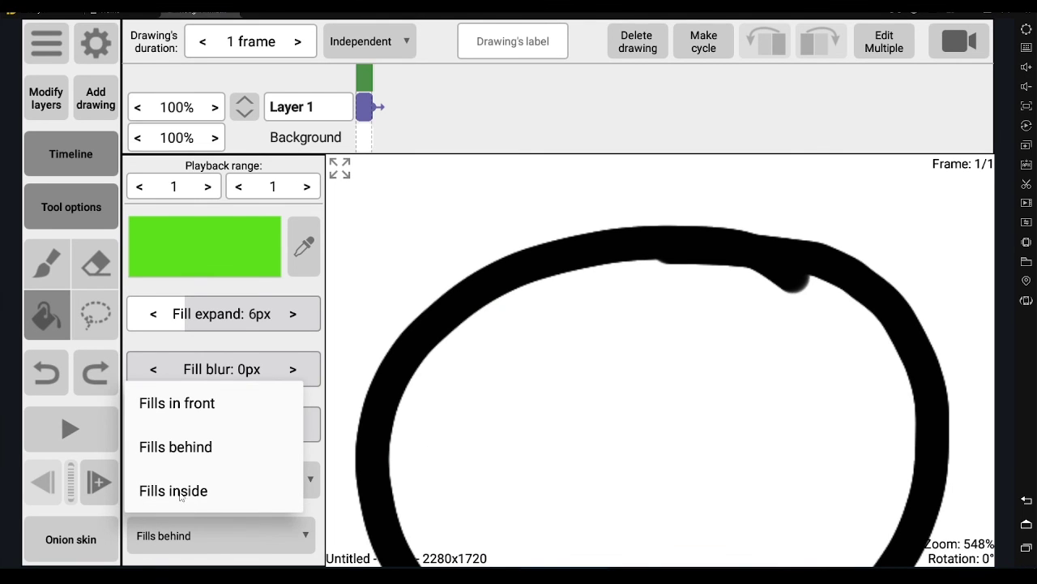
click(180, 492)
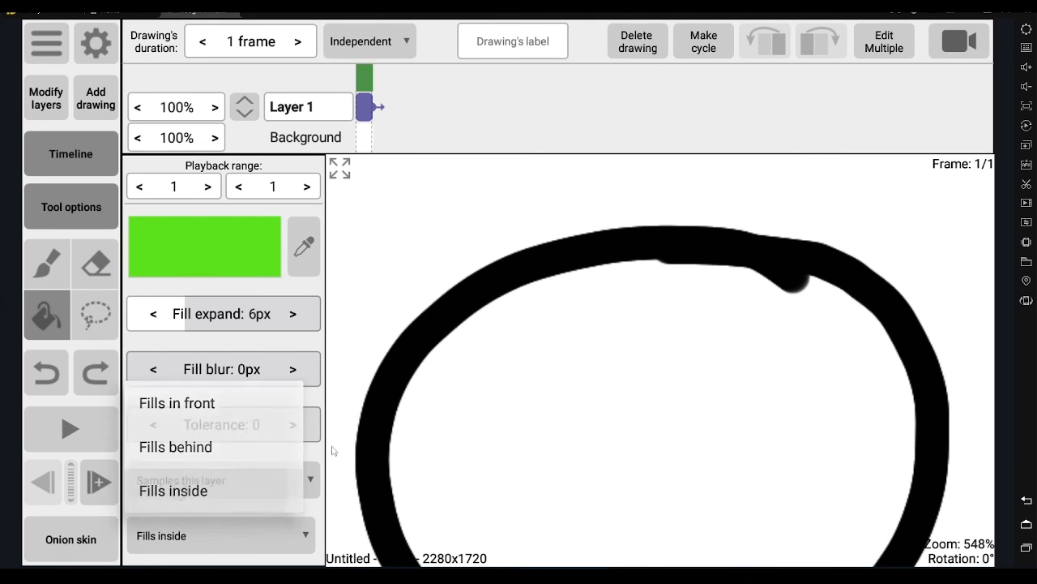
click(556, 412)
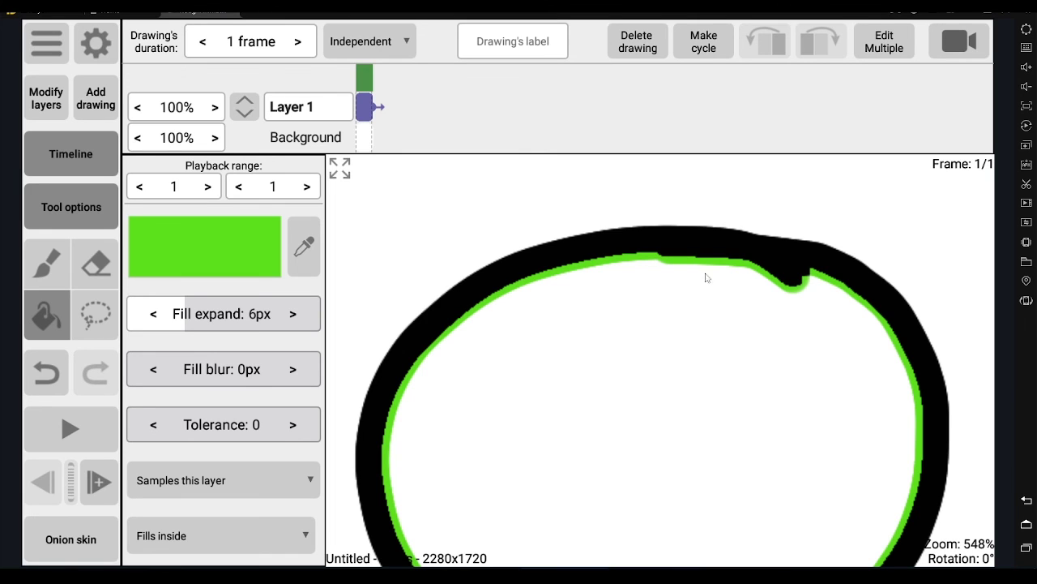
click(790, 265)
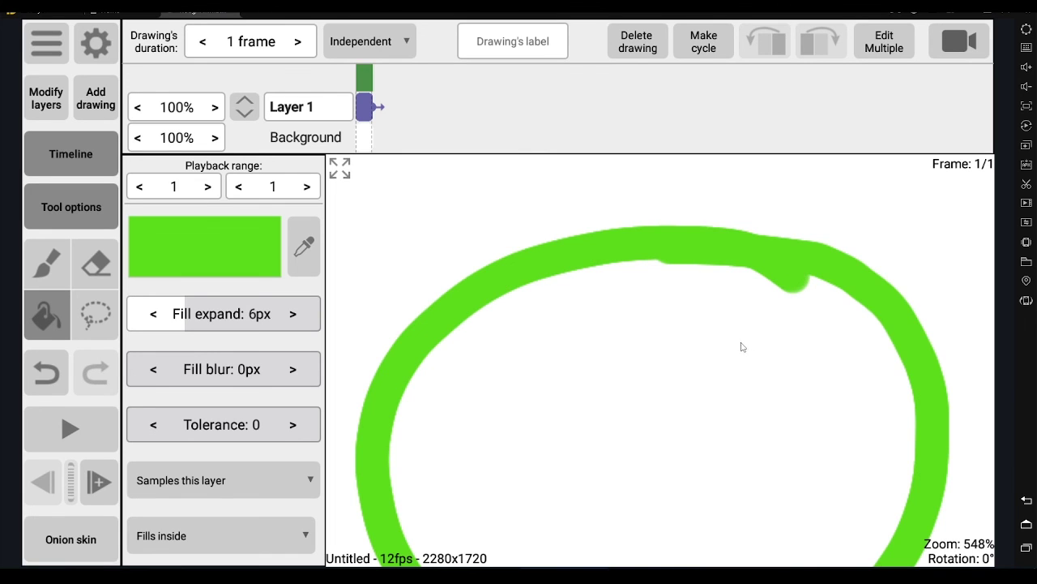
key(ctrl+z)
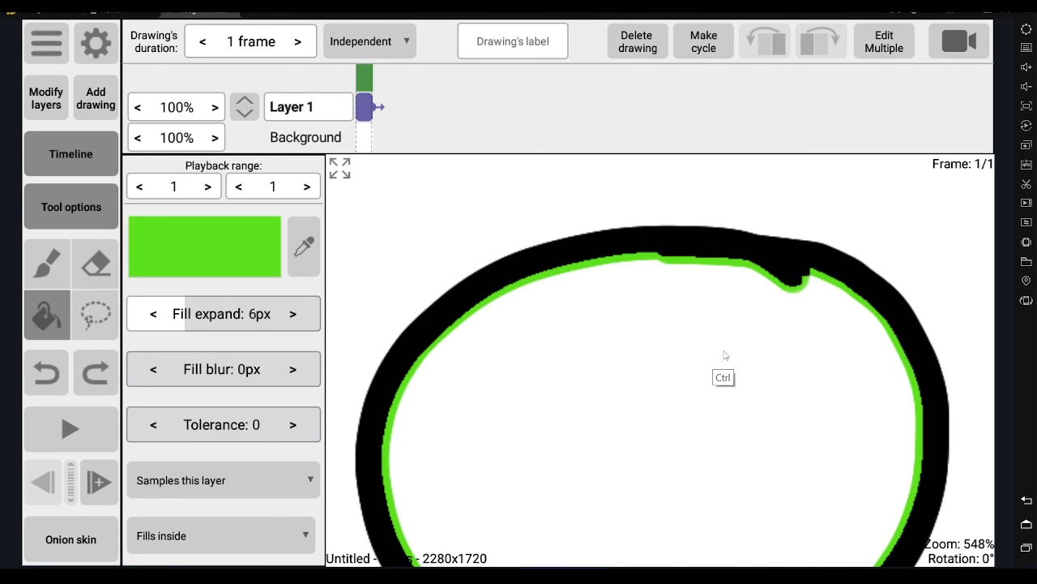
key(ctrl+z)
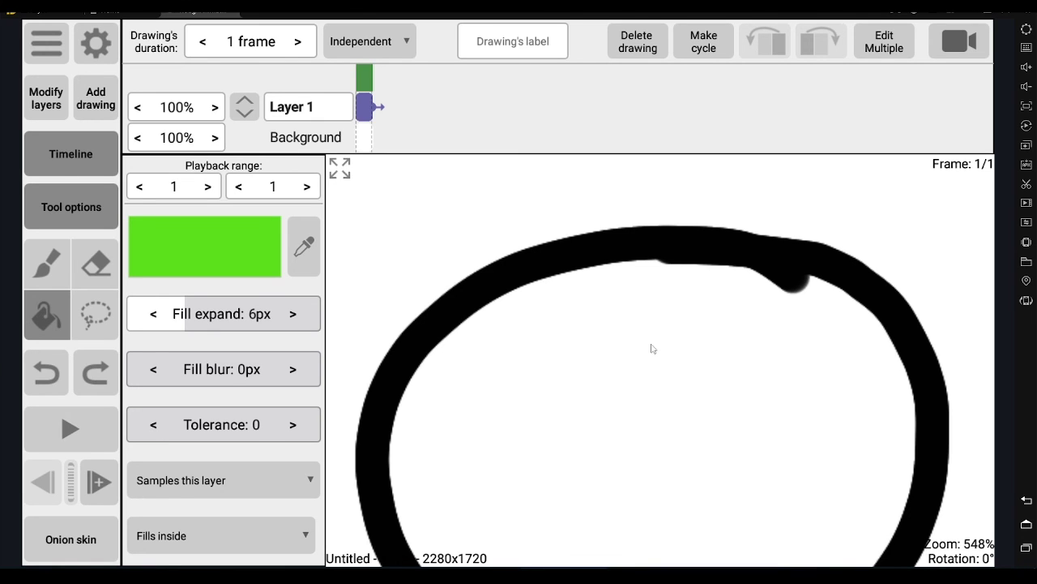
scroll(653, 348, down, 2)
Zoom out, set the Brush to 11px, and draw green diagonal hatching at top-left.
scroll(652, 349, down, 2)
scroll(652, 349, down, 1)
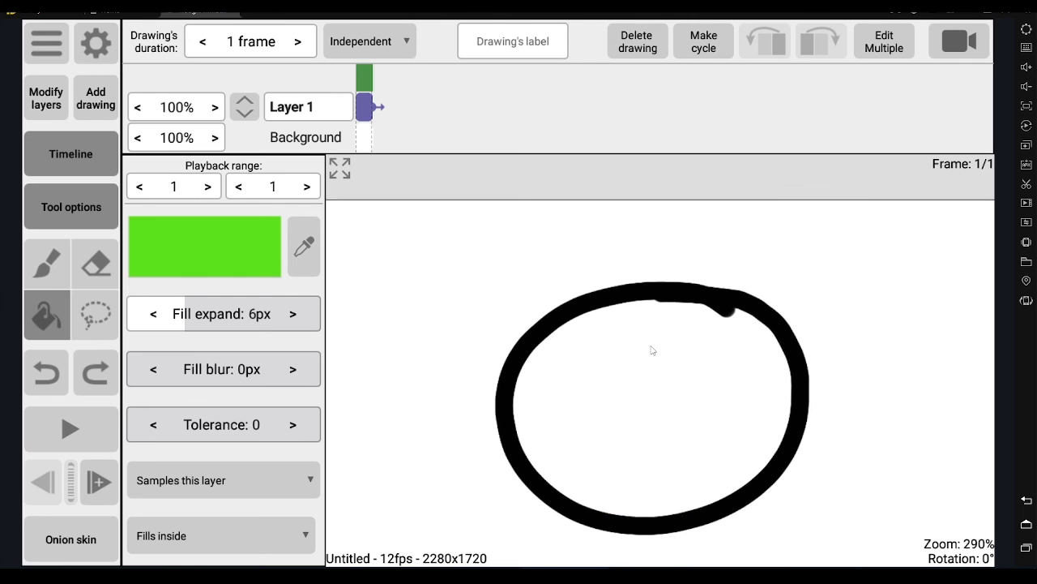
scroll(652, 348, down, 1)
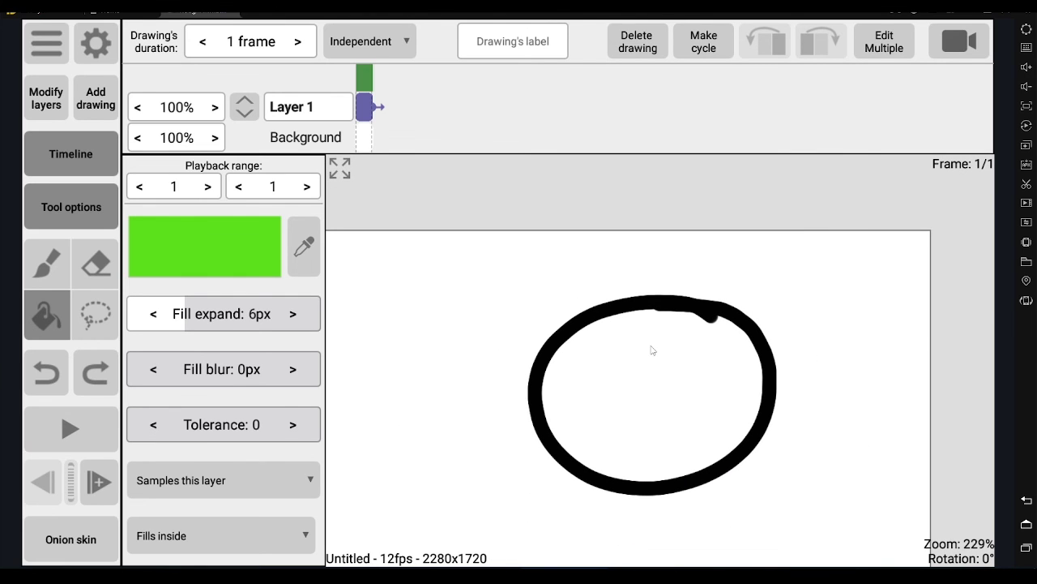
click(42, 262)
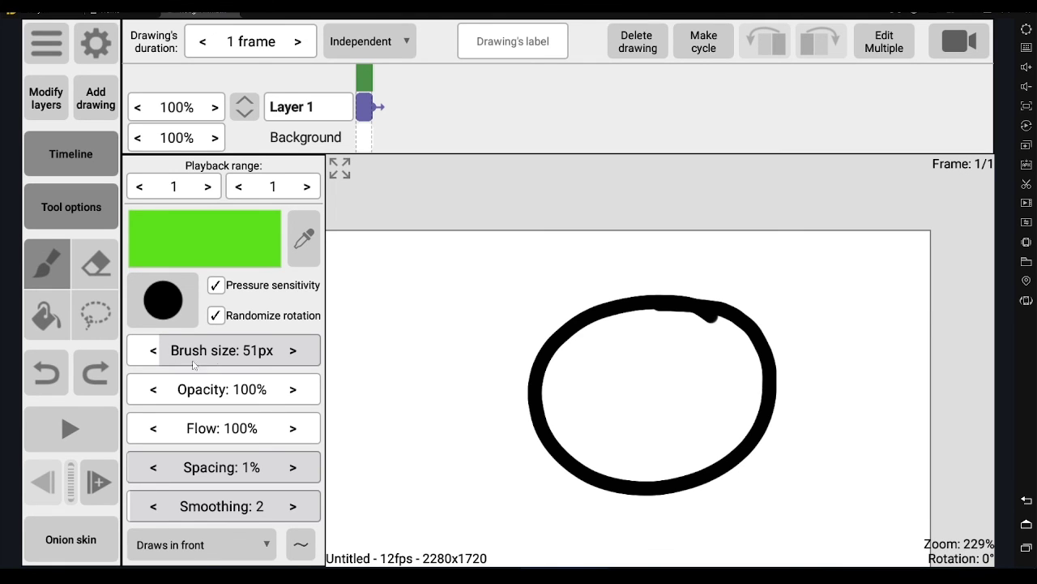
drag(158, 359, 128, 360)
drag(329, 280, 412, 229)
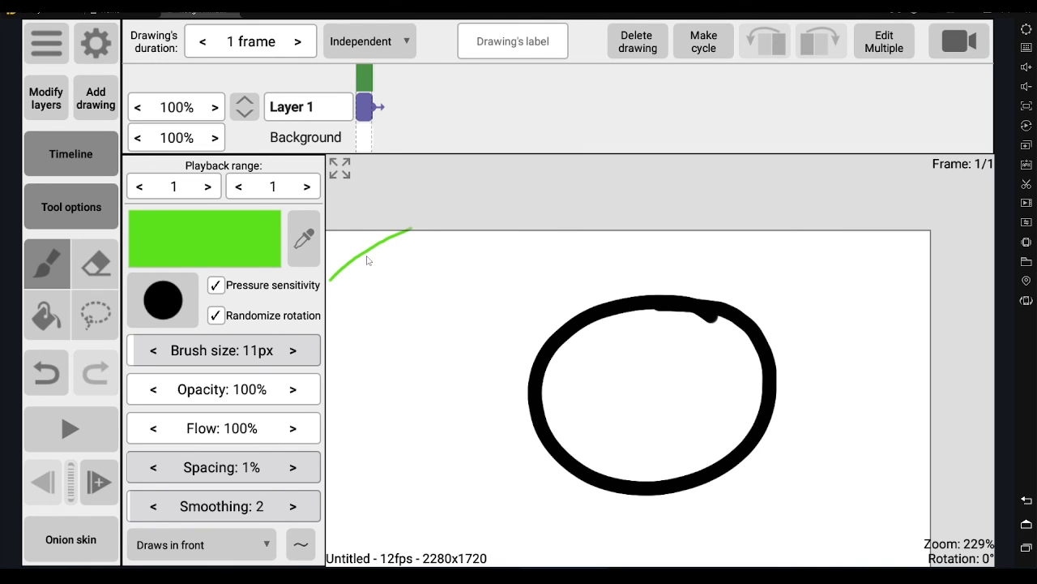
drag(334, 285, 438, 219)
drag(337, 287, 458, 221)
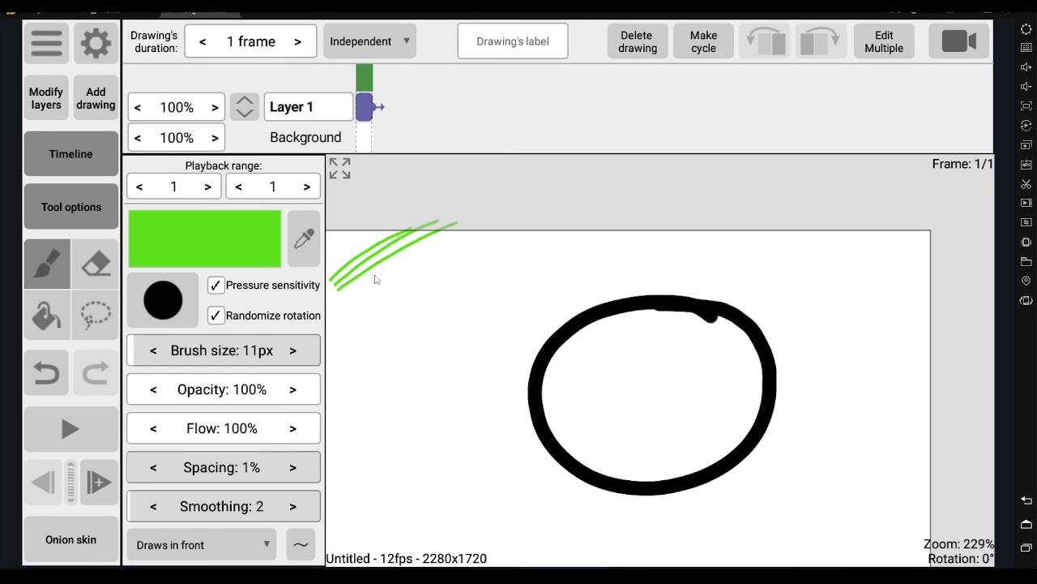
mouse_move(344, 300)
mouse_down()
mouse_move(397, 259)
mouse_move(483, 222)
mouse_up()
drag(350, 306, 501, 228)
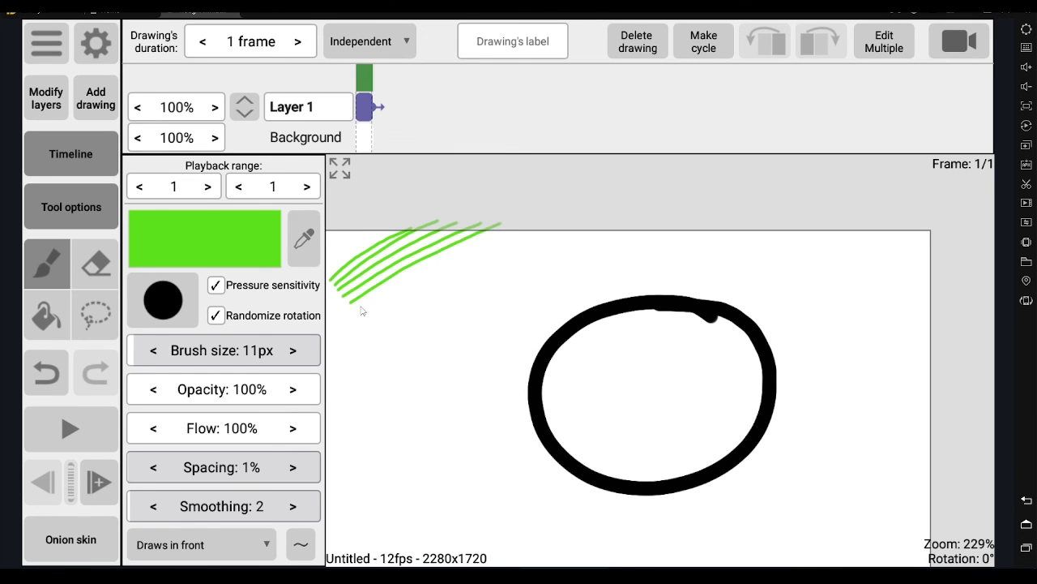
drag(362, 310, 550, 224)
Draw a stack of horizontal green lines at the upper right.
drag(761, 243, 916, 244)
drag(762, 308, 916, 299)
drag(762, 276, 916, 267)
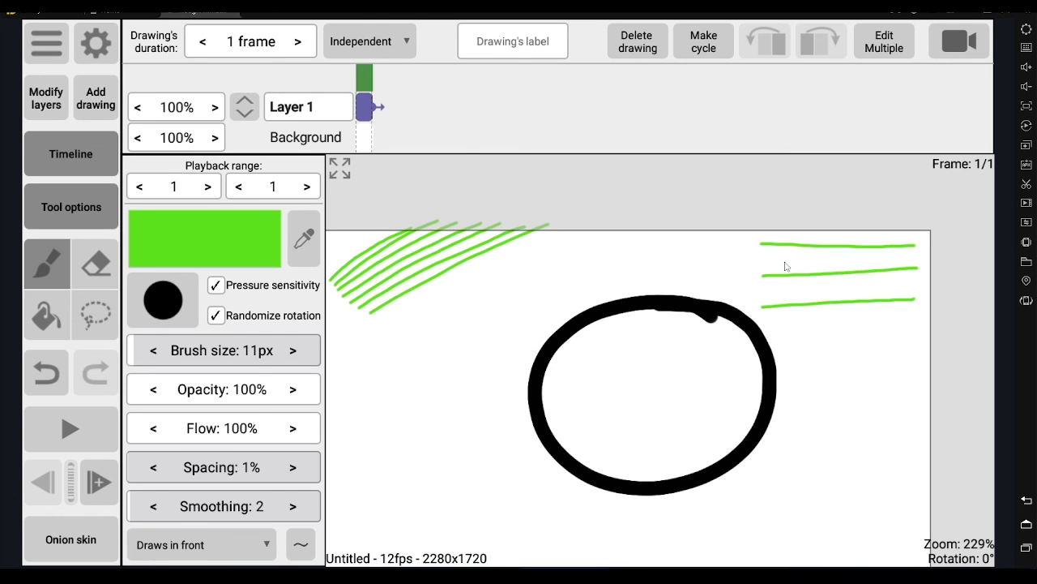
drag(768, 259, 914, 256)
drag(767, 291, 917, 282)
drag(766, 288, 921, 278)
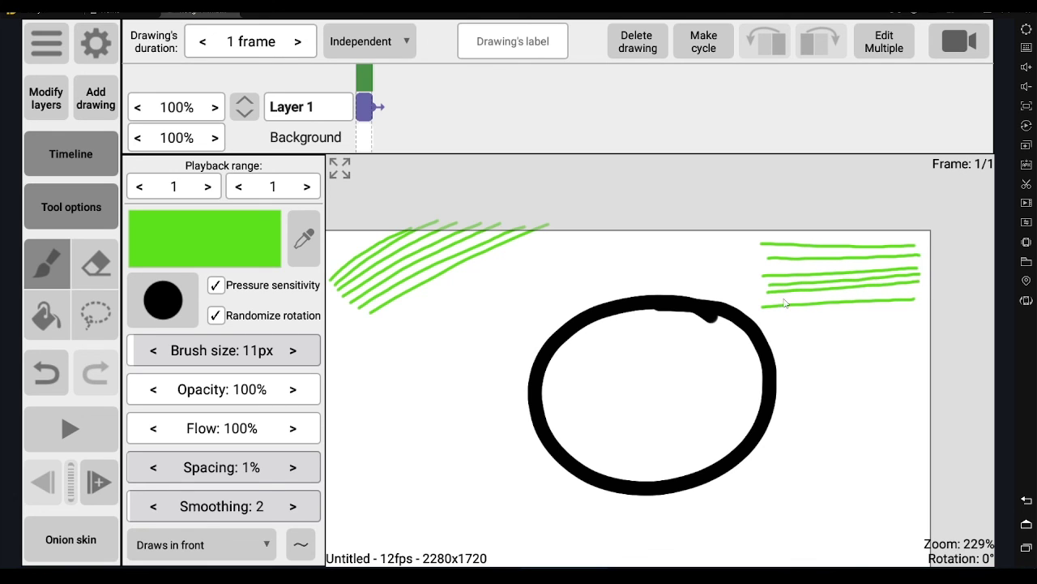
drag(767, 303, 924, 294)
drag(798, 272, 919, 266)
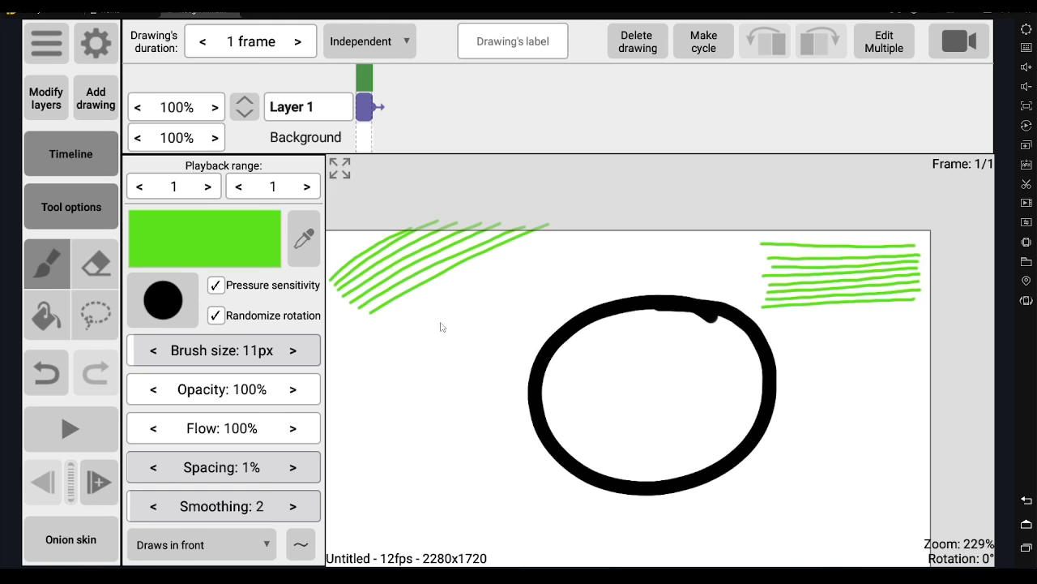
Scribble a row of green loops below the hatching running across the circle.
mouse_move(397, 298)
mouse_down()
mouse_move(413, 333)
mouse_move(427, 324)
mouse_up()
mouse_move(432, 325)
mouse_down()
mouse_move(455, 305)
mouse_move(437, 300)
mouse_move(455, 313)
mouse_move(458, 298)
mouse_move(516, 277)
mouse_up()
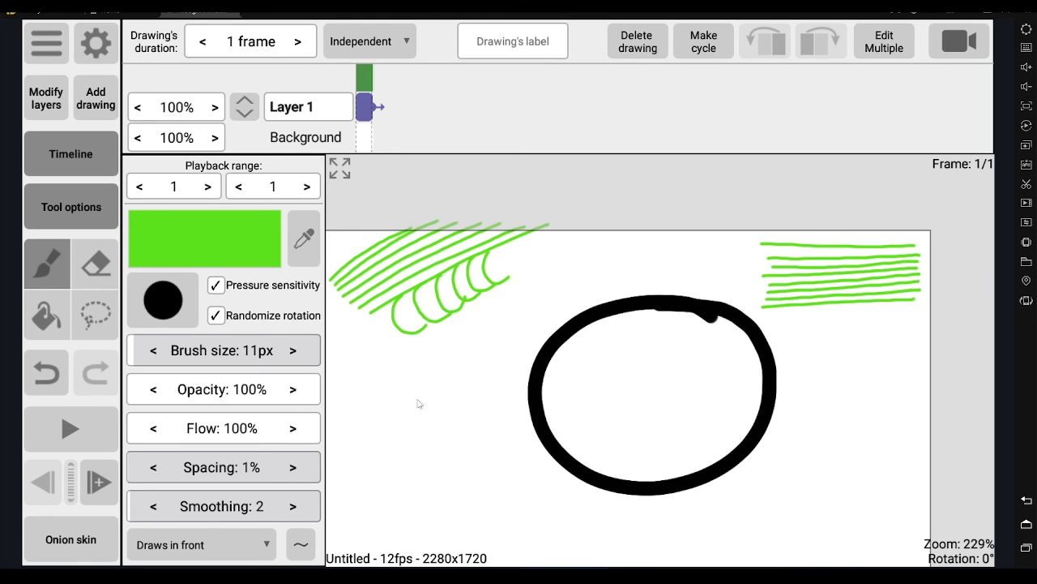
mouse_move(397, 362)
mouse_down()
mouse_move(373, 378)
mouse_move(424, 385)
mouse_move(398, 389)
mouse_move(458, 372)
mouse_move(430, 394)
mouse_move(484, 360)
mouse_move(474, 409)
mouse_move(484, 357)
mouse_move(511, 405)
mouse_move(523, 348)
mouse_move(507, 397)
mouse_move(575, 352)
mouse_move(556, 407)
mouse_move(598, 351)
mouse_move(591, 408)
mouse_move(611, 343)
mouse_move(639, 412)
mouse_move(635, 350)
mouse_move(678, 402)
mouse_move(650, 362)
mouse_move(694, 400)
mouse_move(708, 390)
mouse_up()
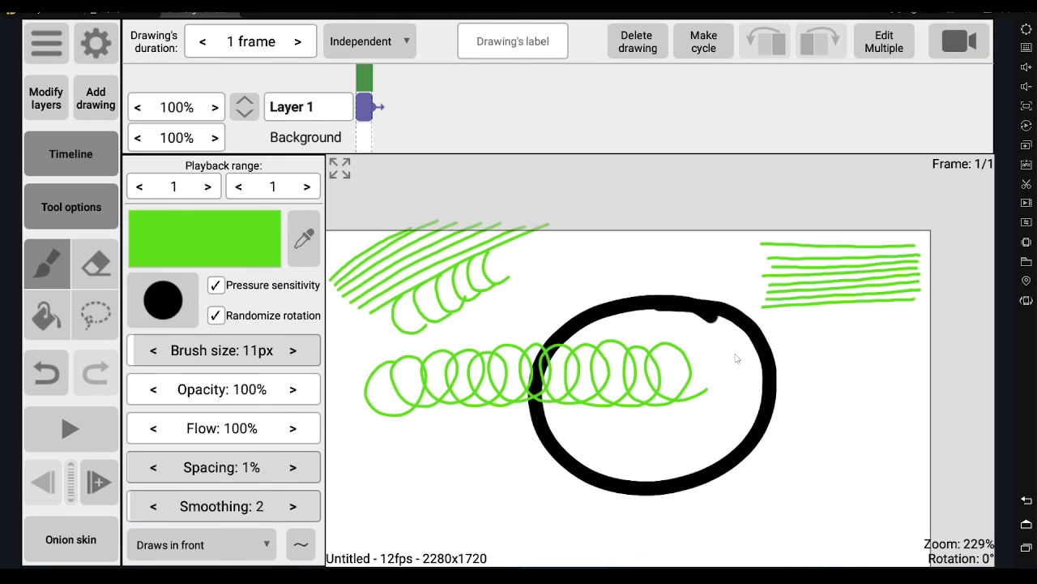